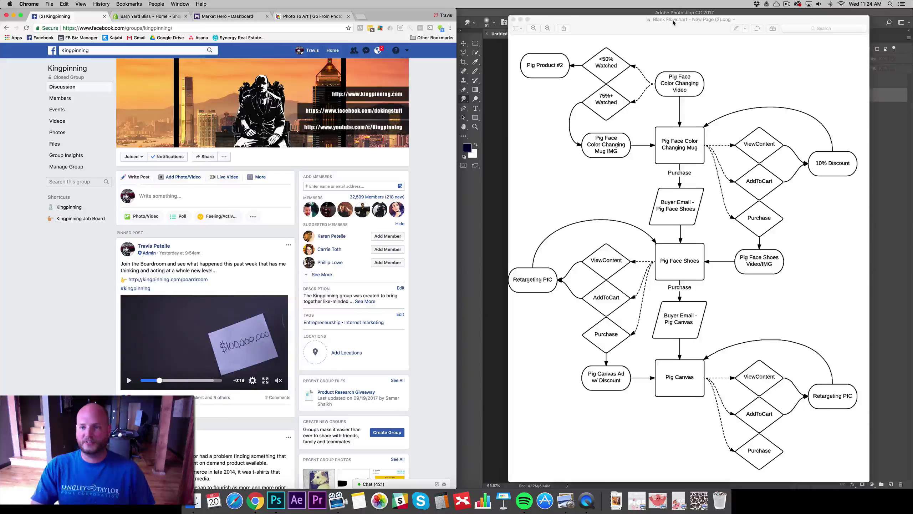
Shift the Pig Face funnel flowchart window slightly to the left.
drag(673, 21, 659, 23)
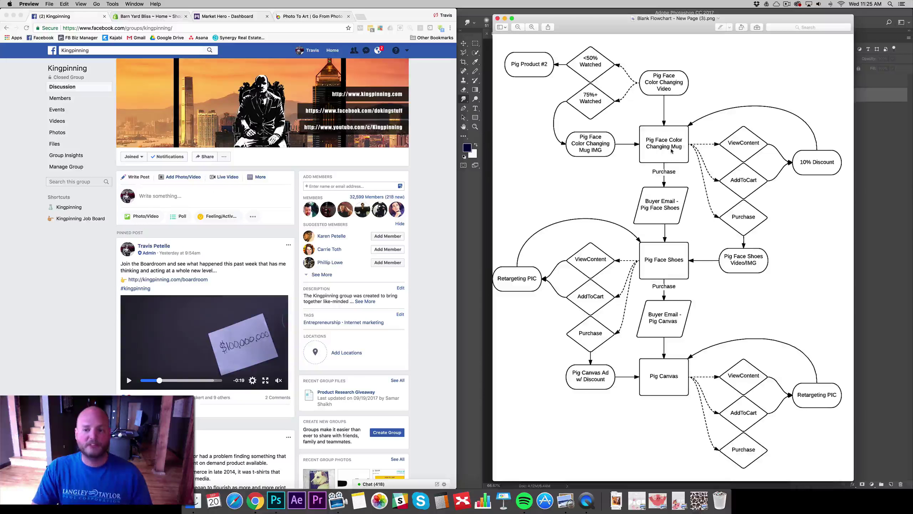
Switch to the Barn Yard Bliss Shopify admin and open the live storefront in a new tab.
click(158, 17)
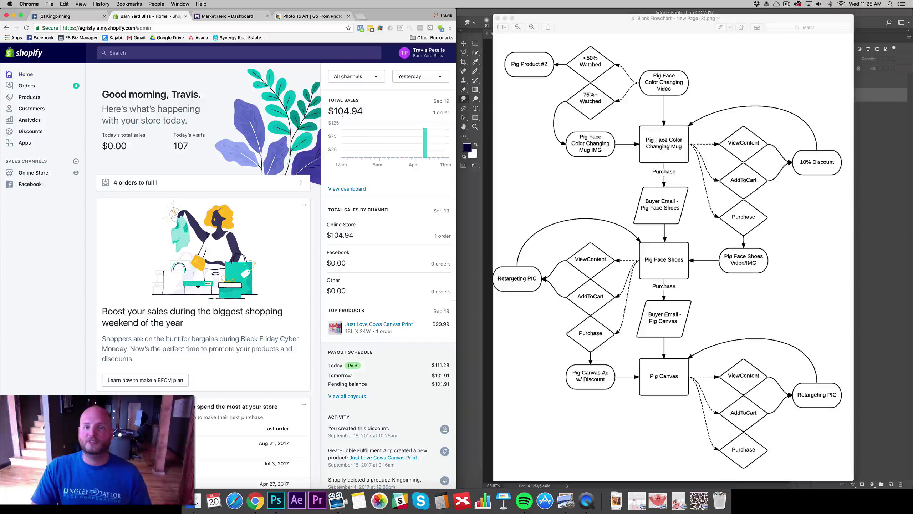
click(76, 172)
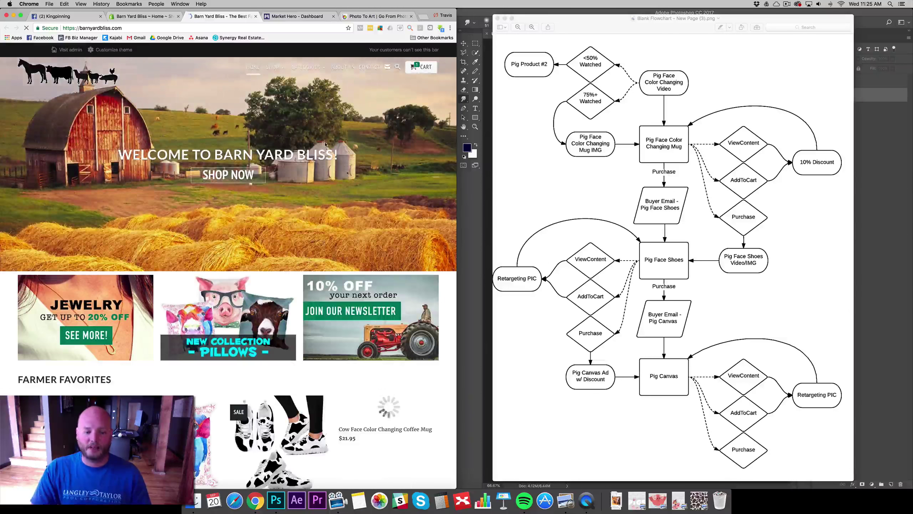
scroll(326, 151, down, 5)
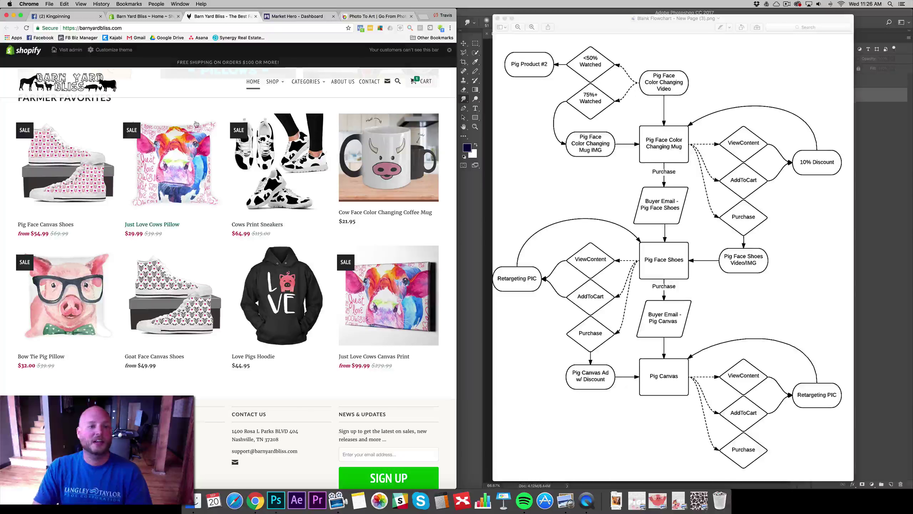
Browse Categories > Pigs and open the Pig Snout Color Changing Mug in a new tab.
mouse_move(306, 85)
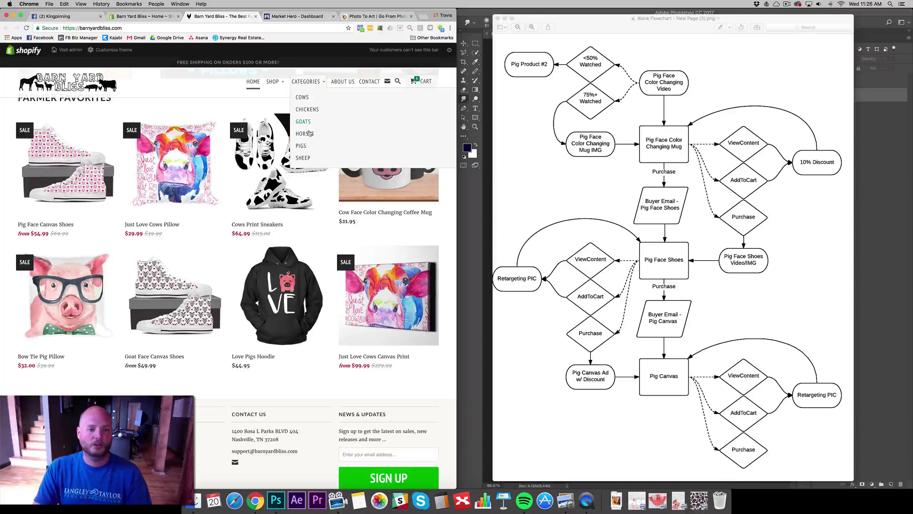
click(307, 147)
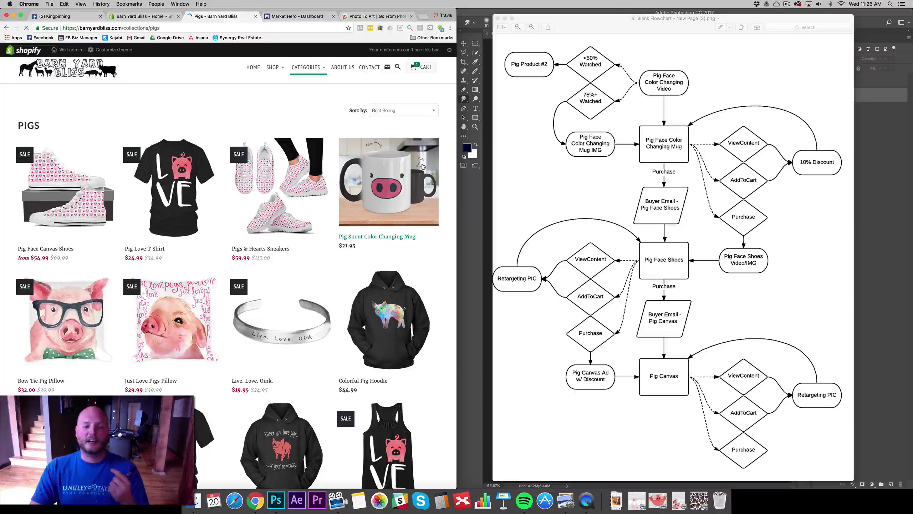
right_click(385, 184)
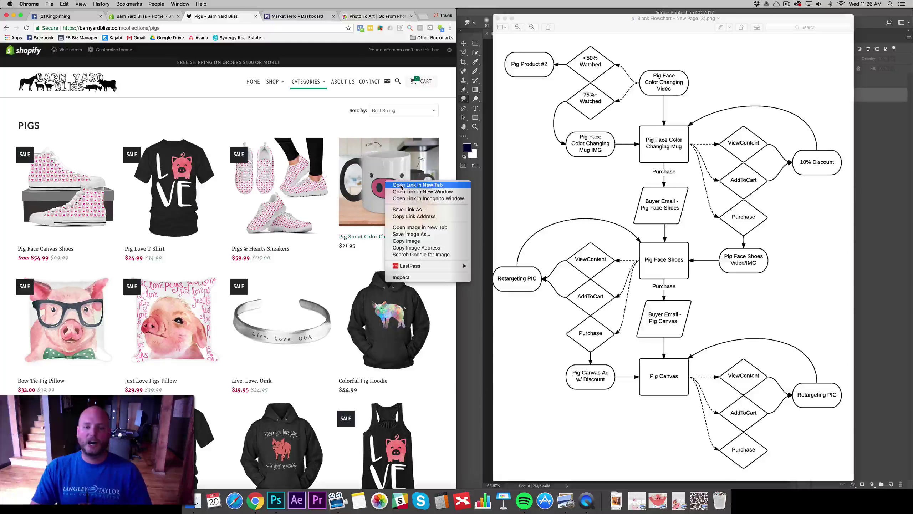
click(417, 185)
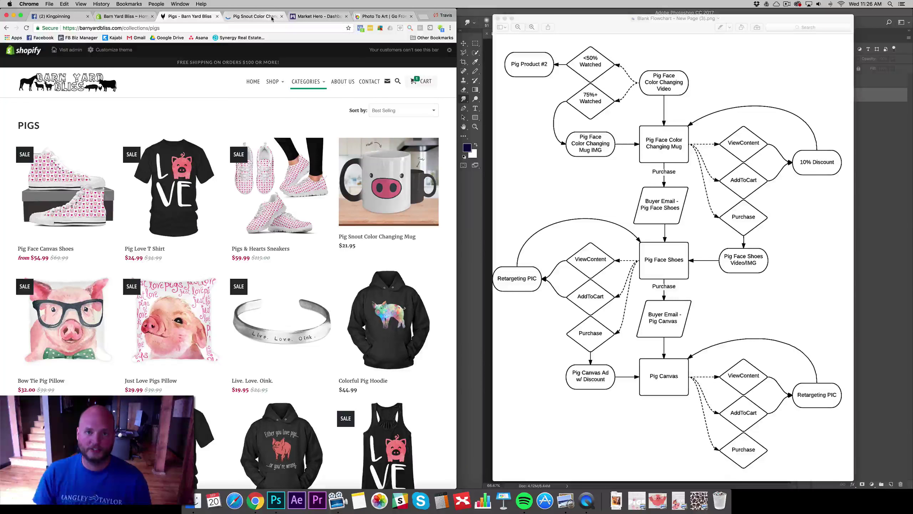
click(272, 18)
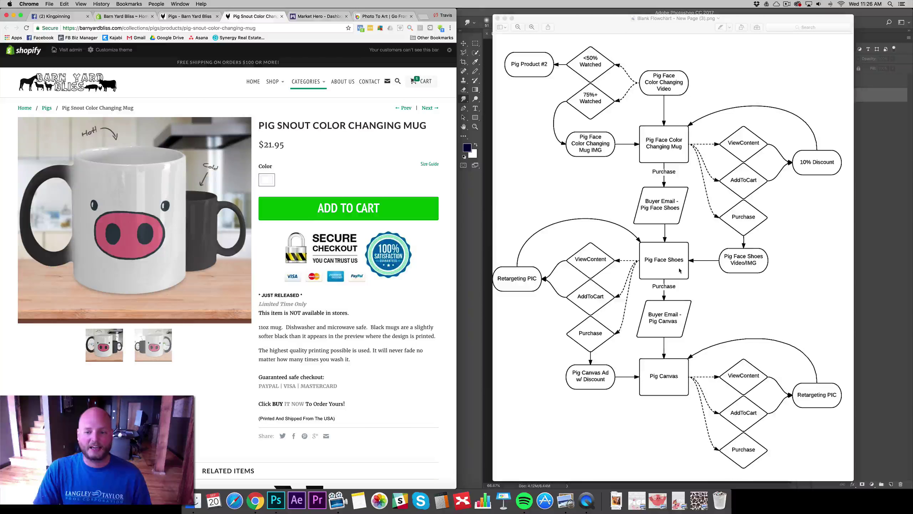
scroll(294, 91, down, 1)
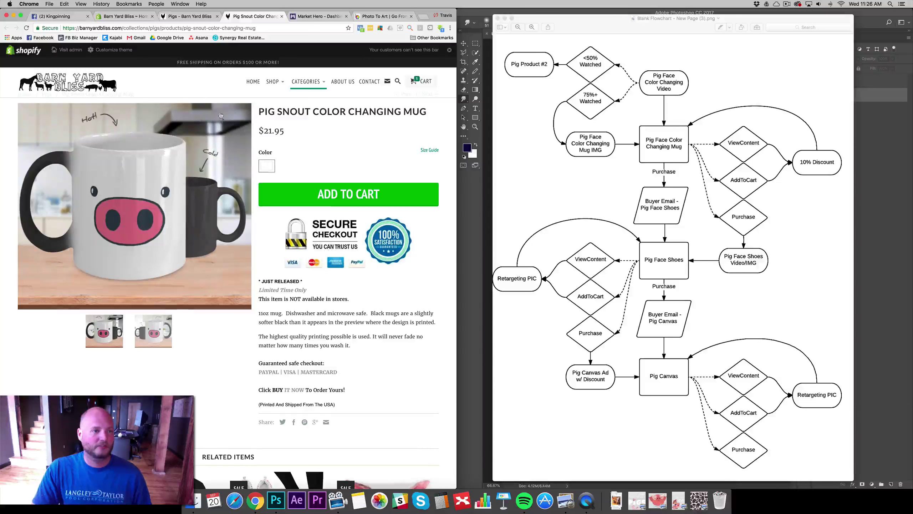
Back on the Pigs collection, open Pig Face Canvas Shoes in a new tab.
click(189, 16)
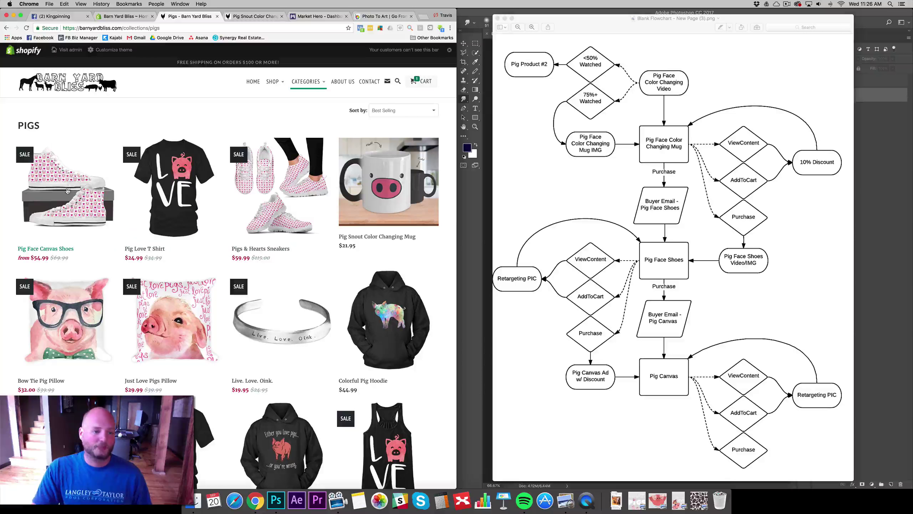
right_click(54, 167)
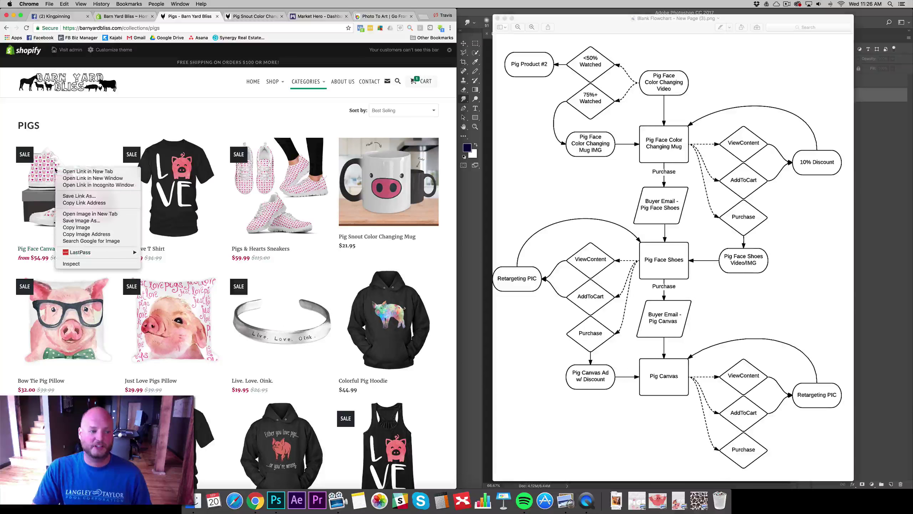
click(73, 172)
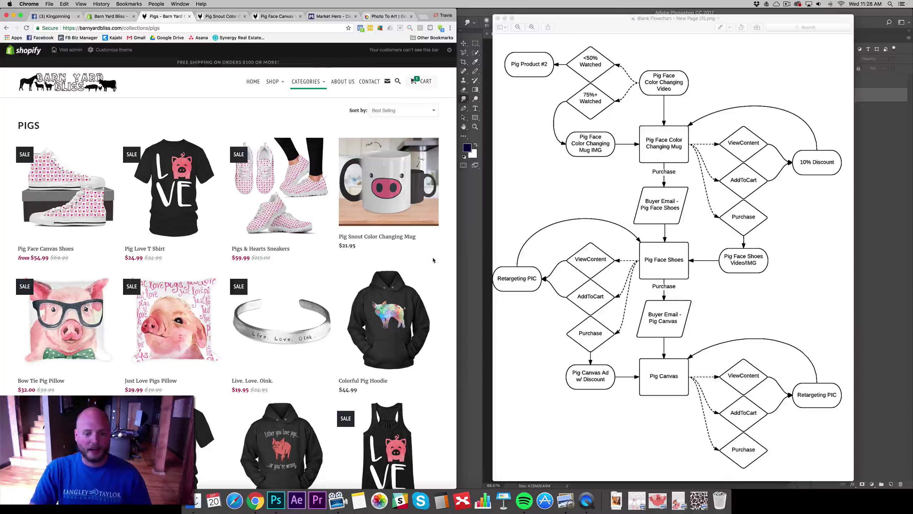
scroll(261, 300, down, 1)
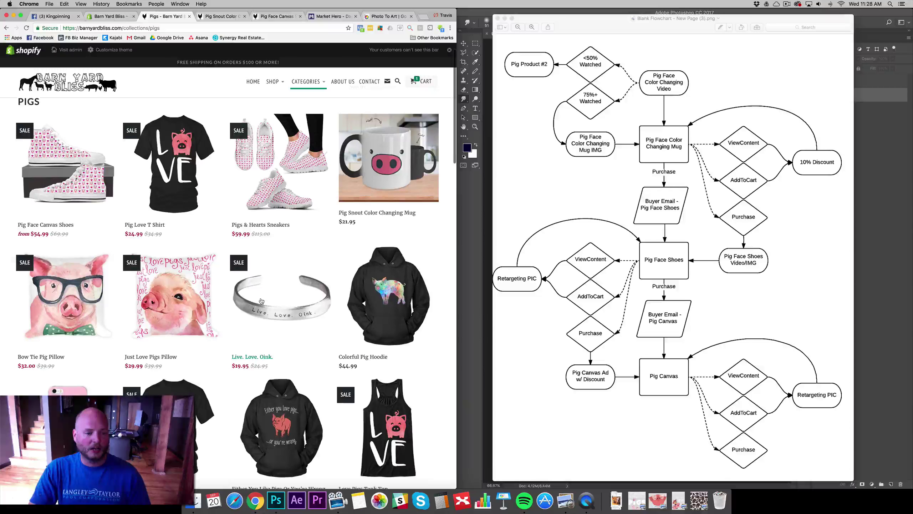
scroll(262, 300, down, 3)
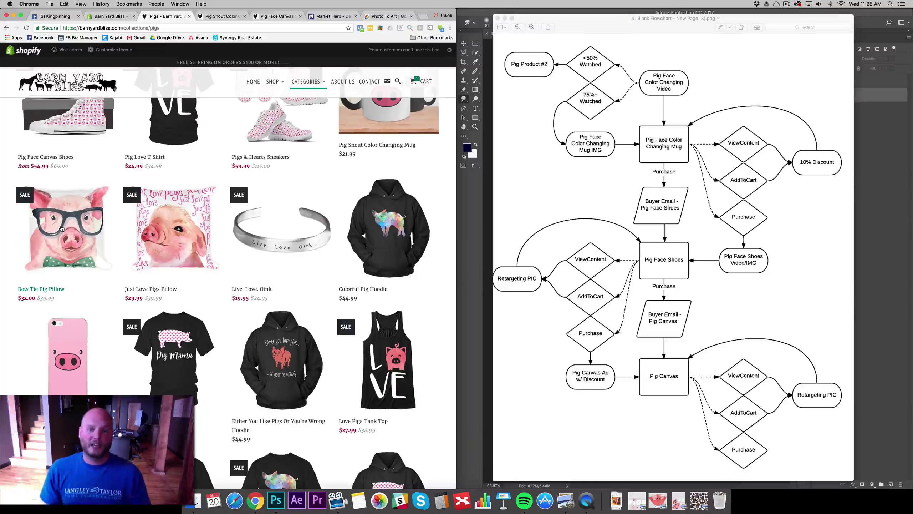
scroll(170, 238, down, 3)
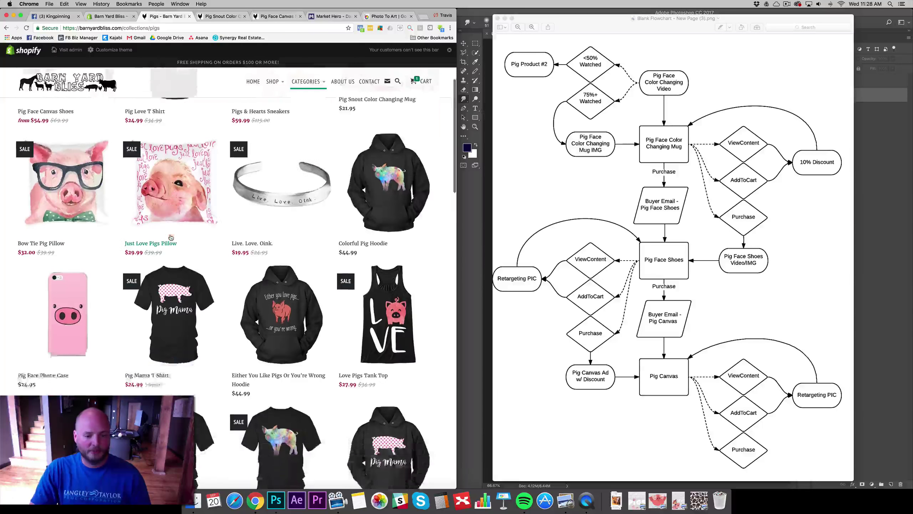
scroll(171, 237, down, 20)
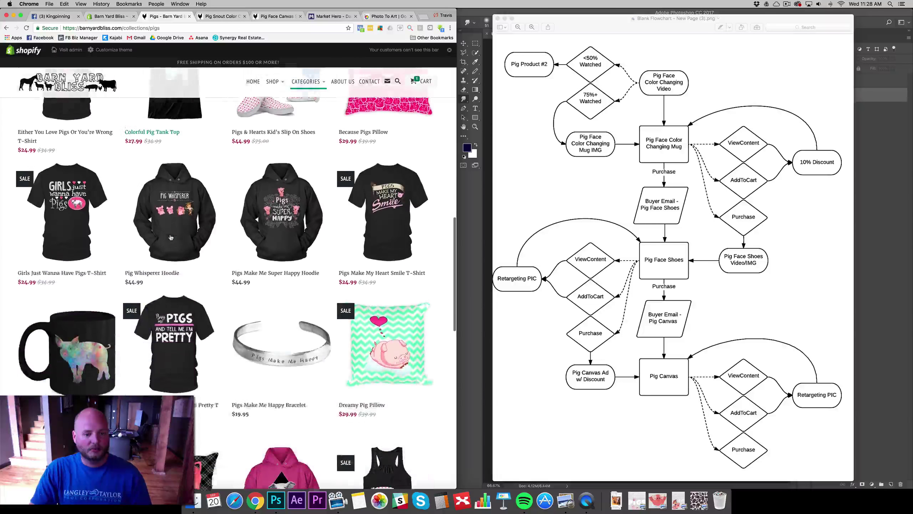
scroll(171, 237, up, 20)
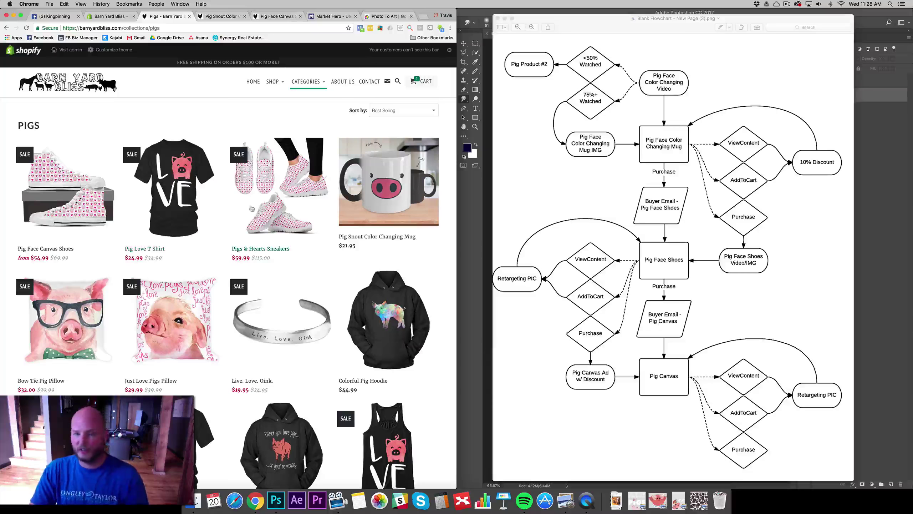
Search Google for 'public domain pictures' in a new tab.
click(423, 16)
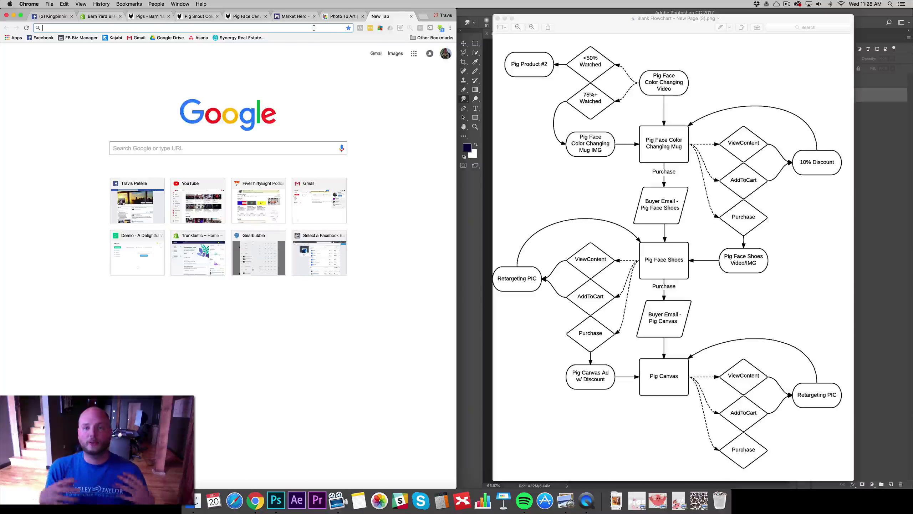
text(public)
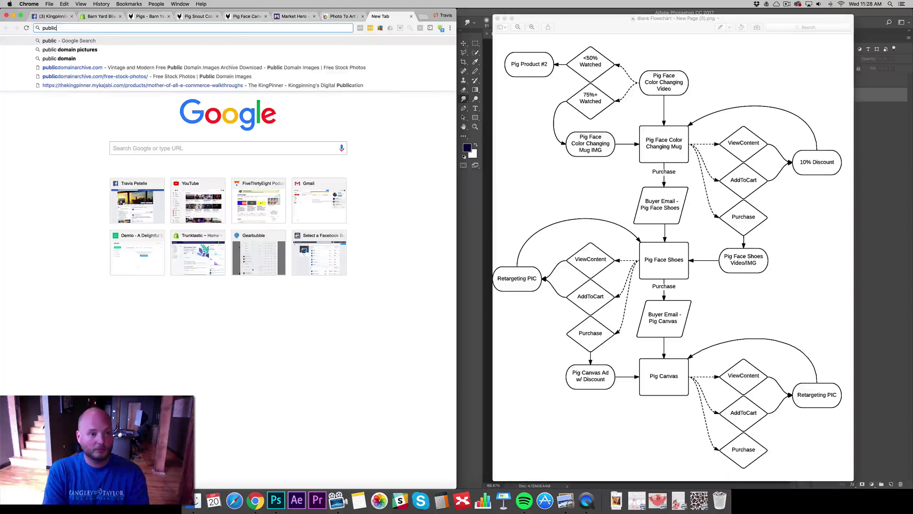
text( domain pictures)
key(Return)
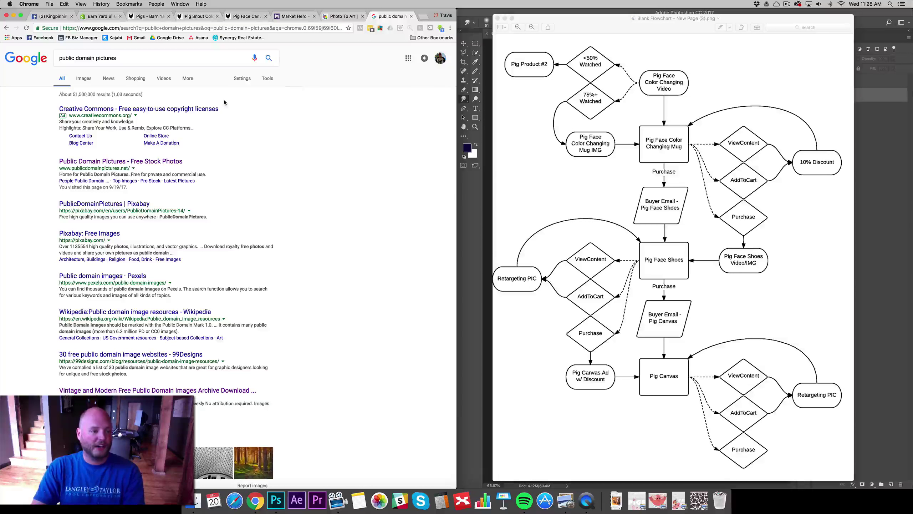
Open the Public Domain Pictures, Pixabay and vintage archive results in new tabs.
right_click(161, 163)
click(176, 167)
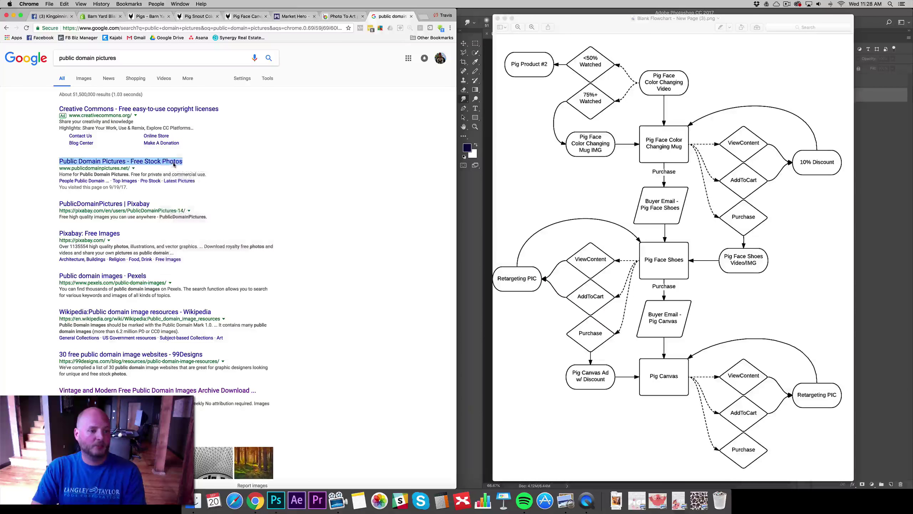
right_click(114, 233)
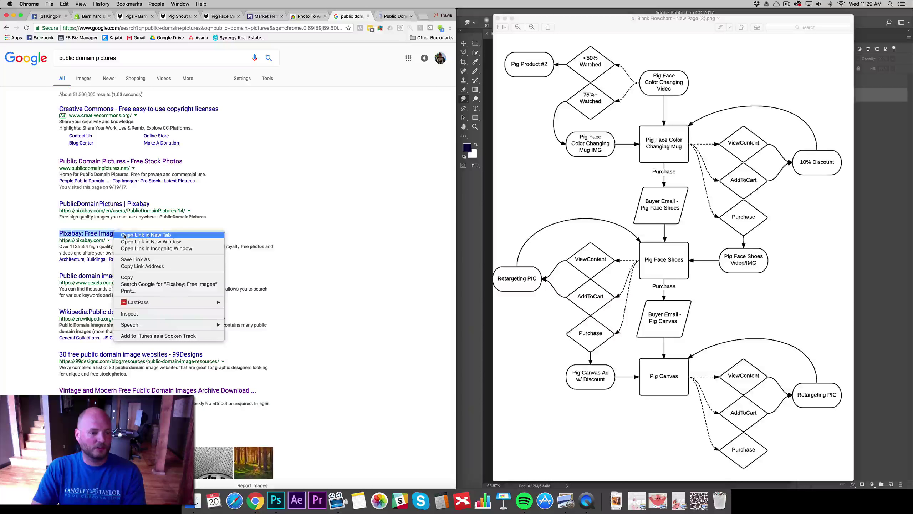
click(137, 235)
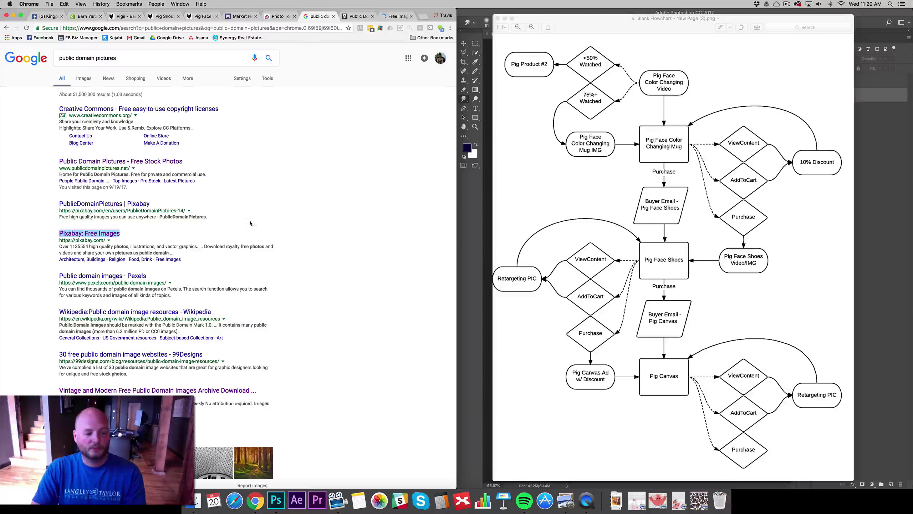
right_click(158, 390)
click(167, 382)
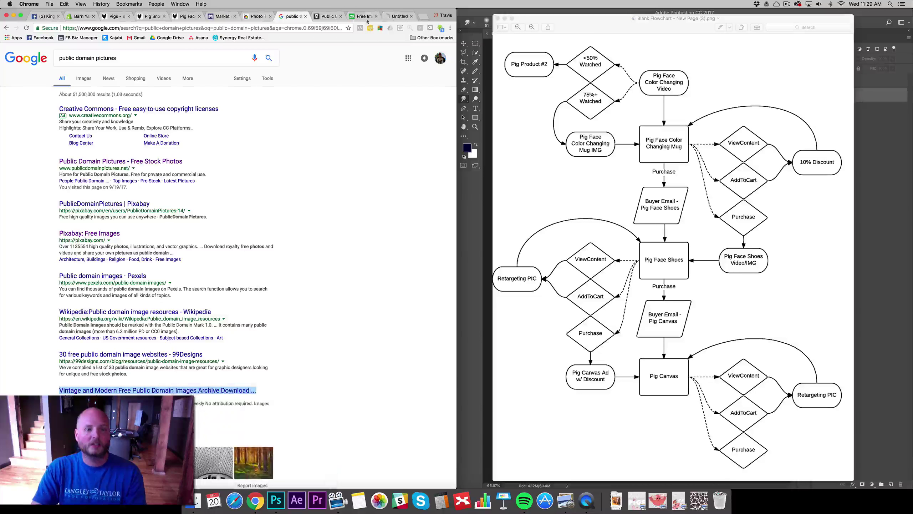
Search PublicDomainPictures.net for 'pig' and browse the results.
click(329, 16)
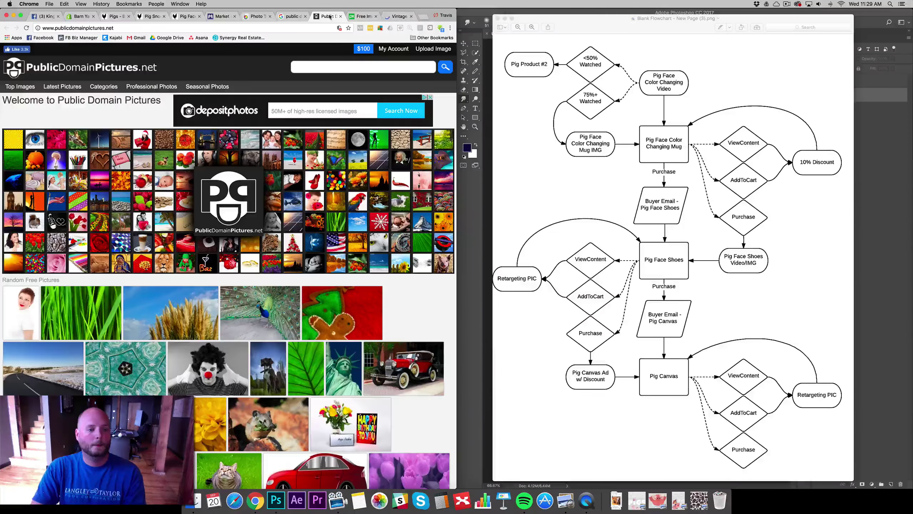
click(350, 67)
text(pig)
key(Return)
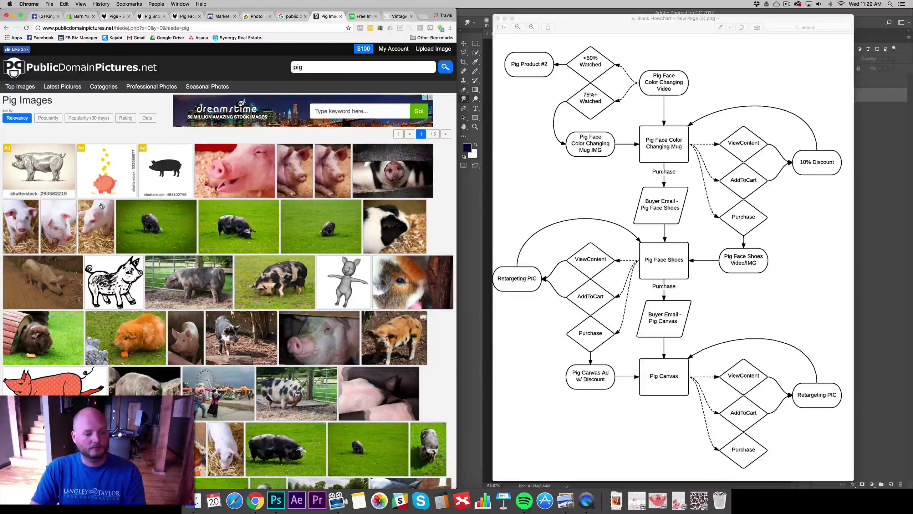
scroll(237, 230, down, 5)
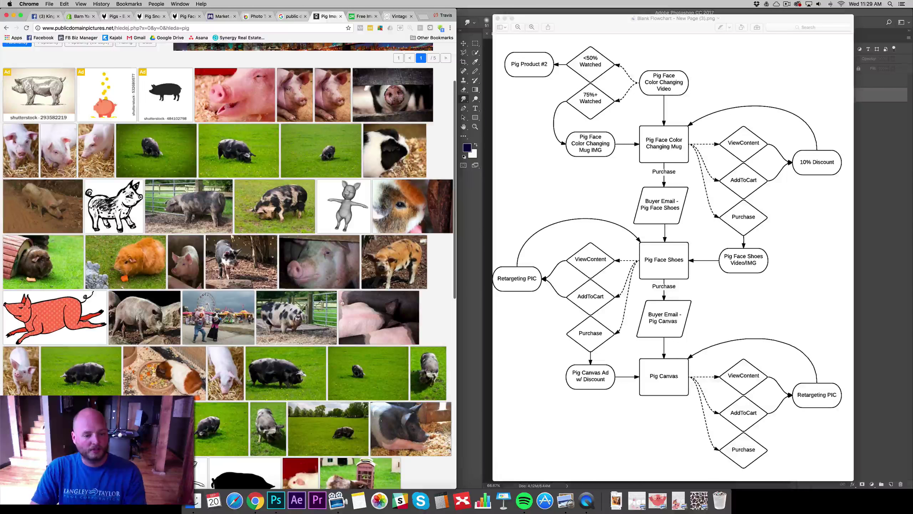
scroll(339, 303, down, 8)
scroll(339, 302, down, 12)
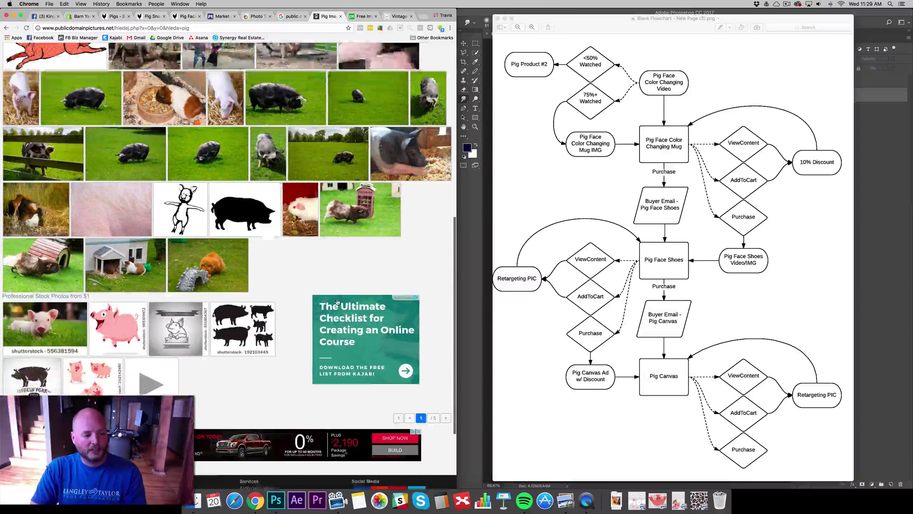
scroll(343, 230, up, 20)
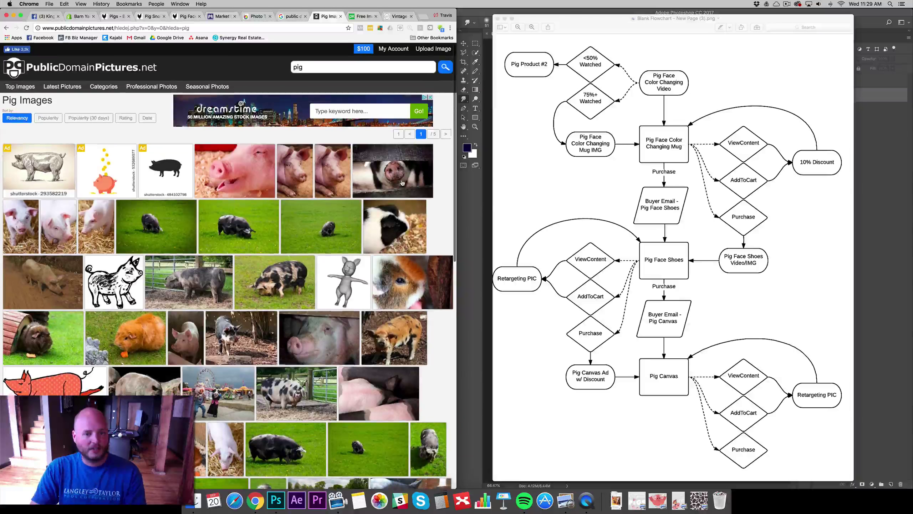
Open the Portrait of a Pig fence photo and copy the image.
click(411, 172)
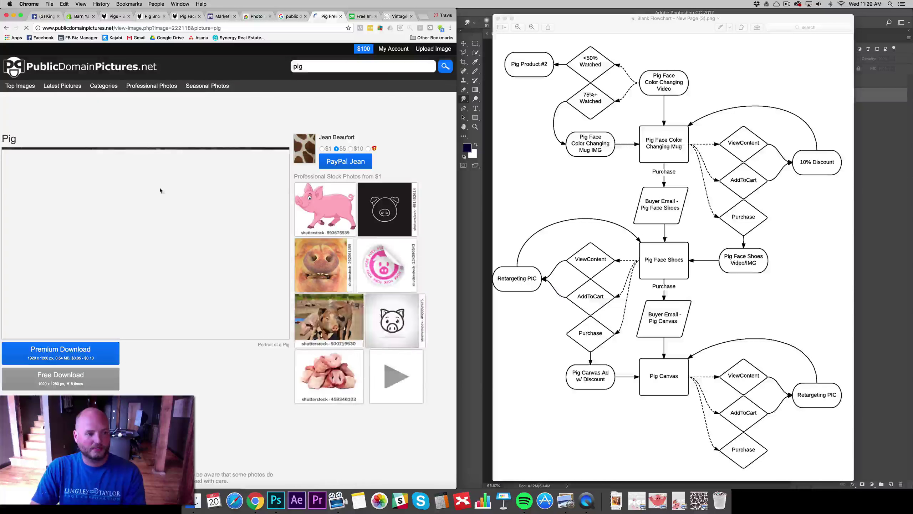
right_click(157, 220)
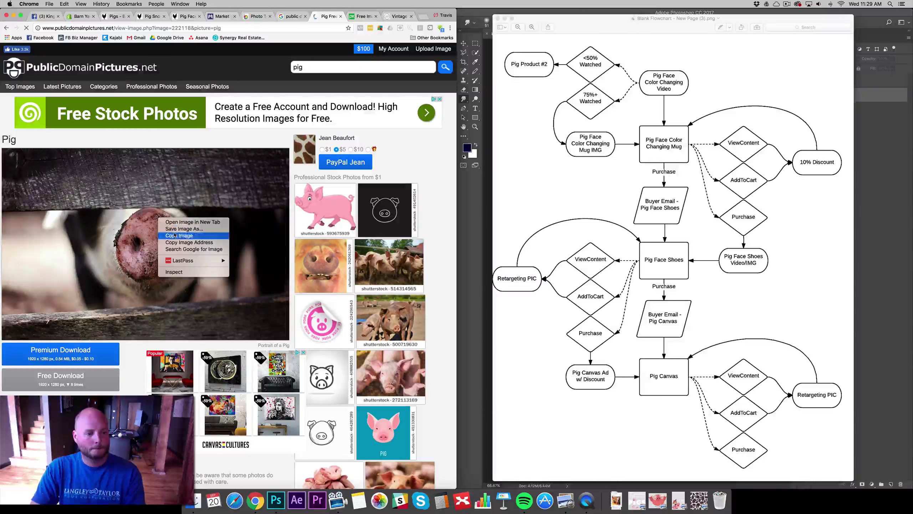
click(190, 198)
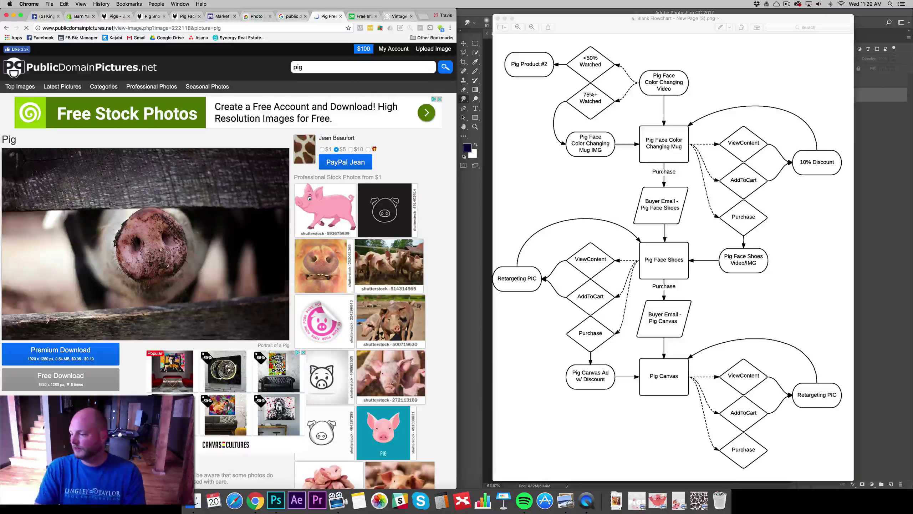
key(super+Tab)
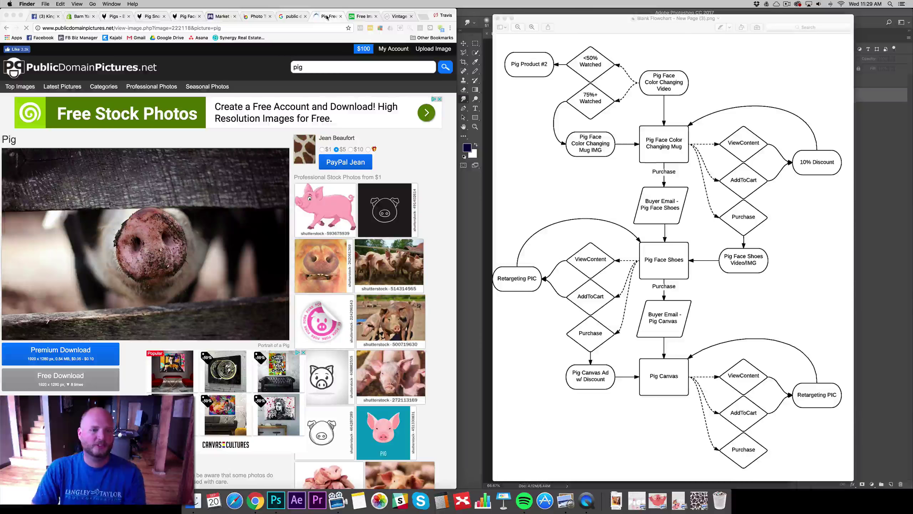
Close the pig photo tab and launch BeFunky's Photo Editor from the Photo To Art page.
click(340, 17)
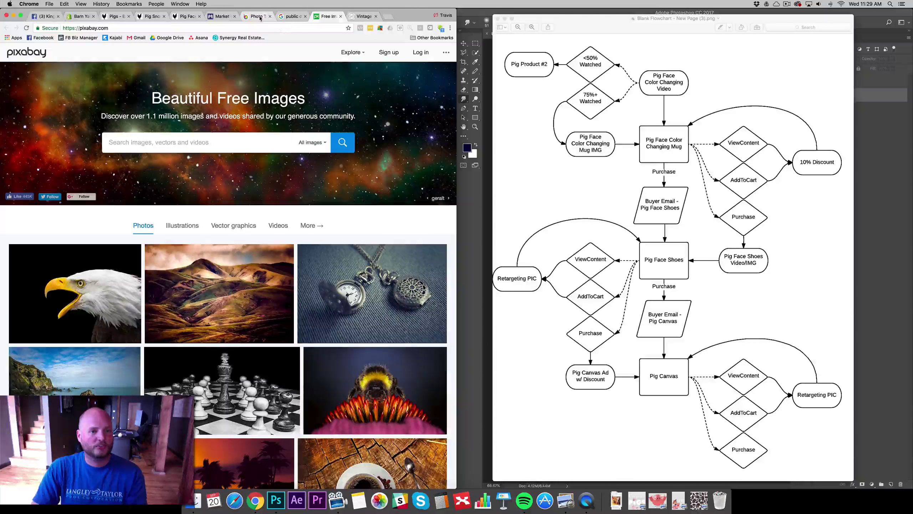
click(260, 16)
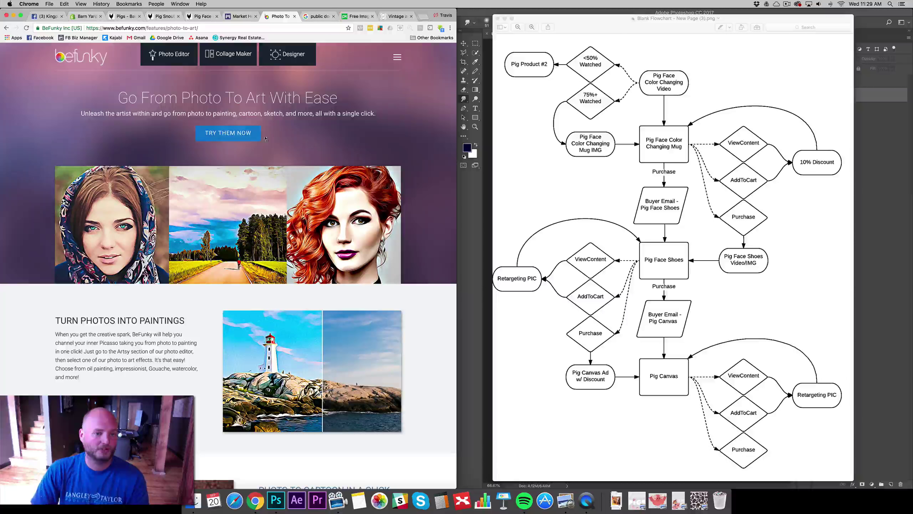
click(230, 133)
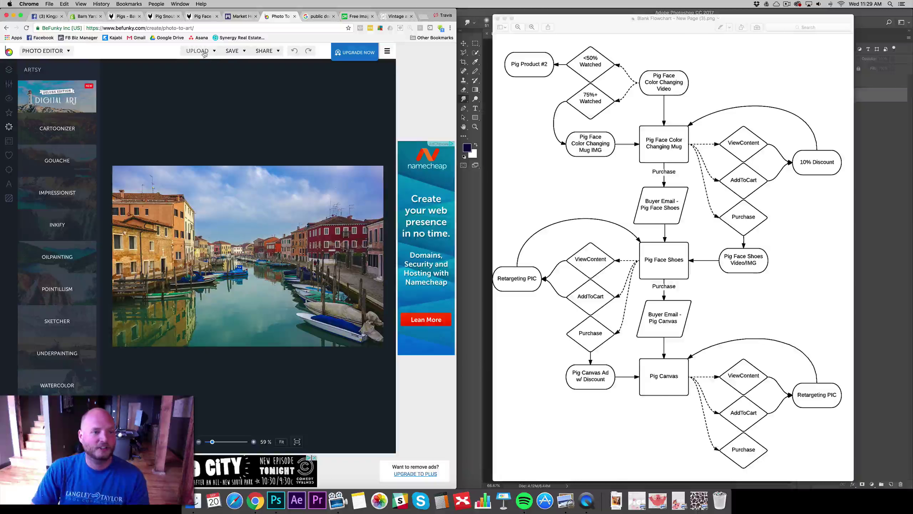
Upload the pig snout photo from the Desktop into BeFunky.
click(199, 51)
click(204, 62)
scroll(187, 81, down, 15)
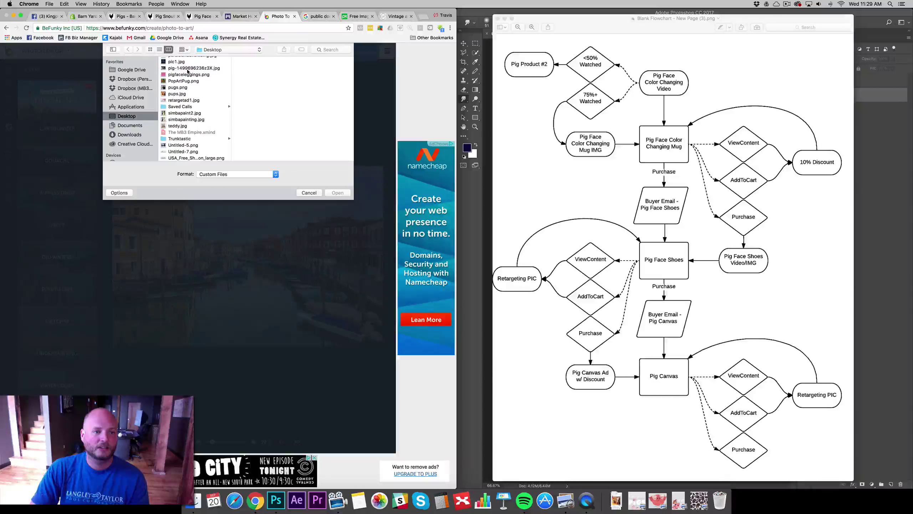
click(191, 69)
click(338, 193)
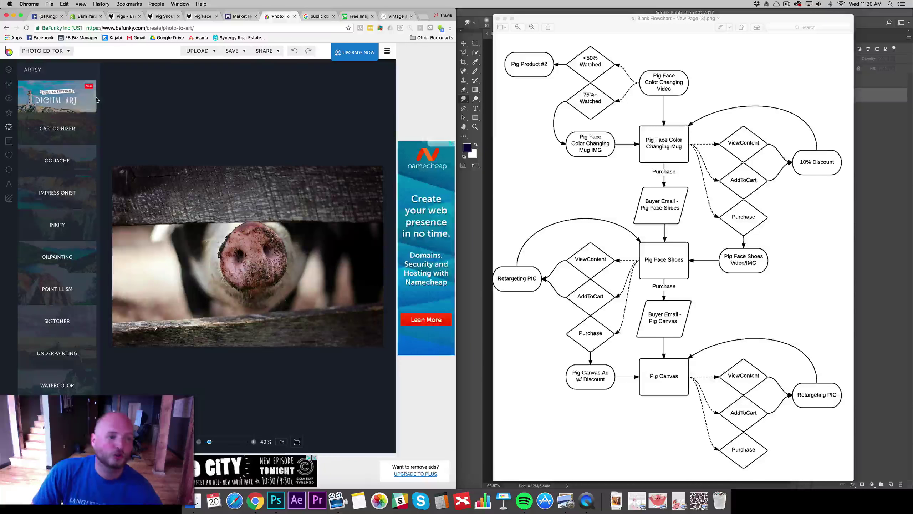
Preview Digital Art effects on the pig: Cartoonizer, Underpainting, Oil Painting, Impressionist, Ink Wash DLX.
click(84, 103)
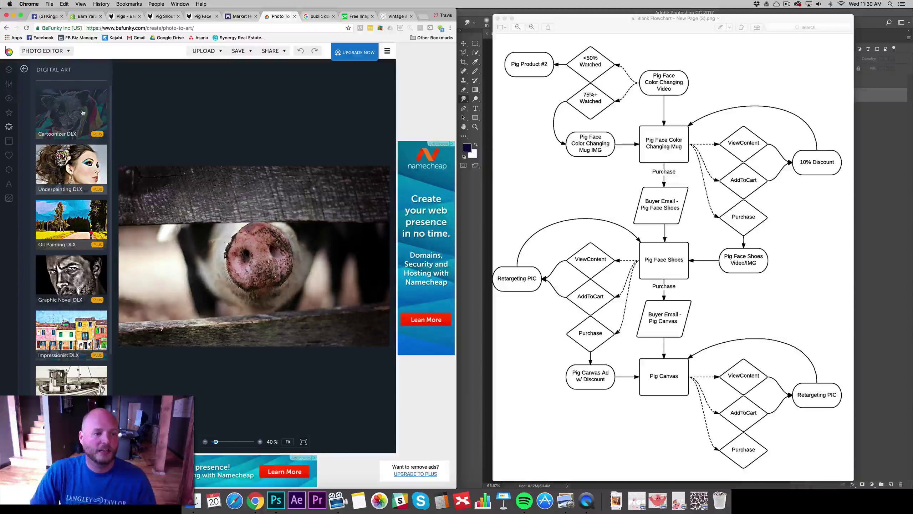
click(83, 103)
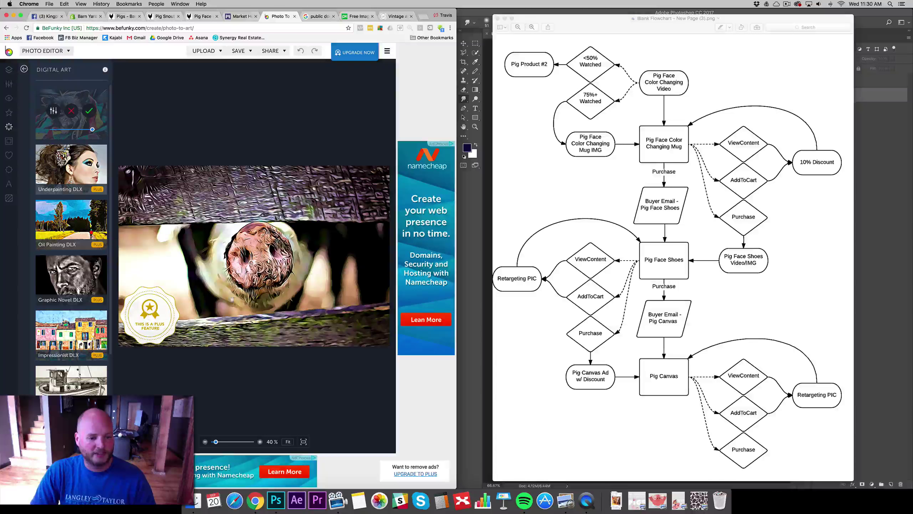
click(58, 163)
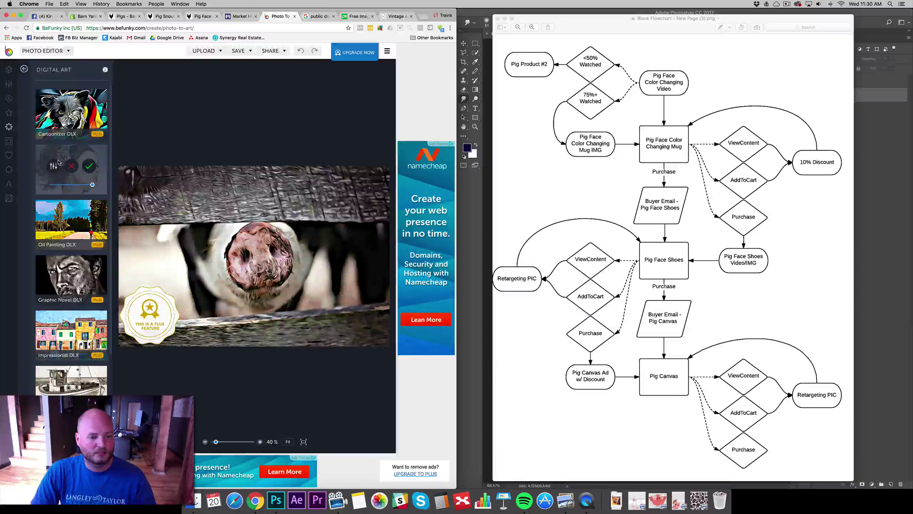
click(88, 226)
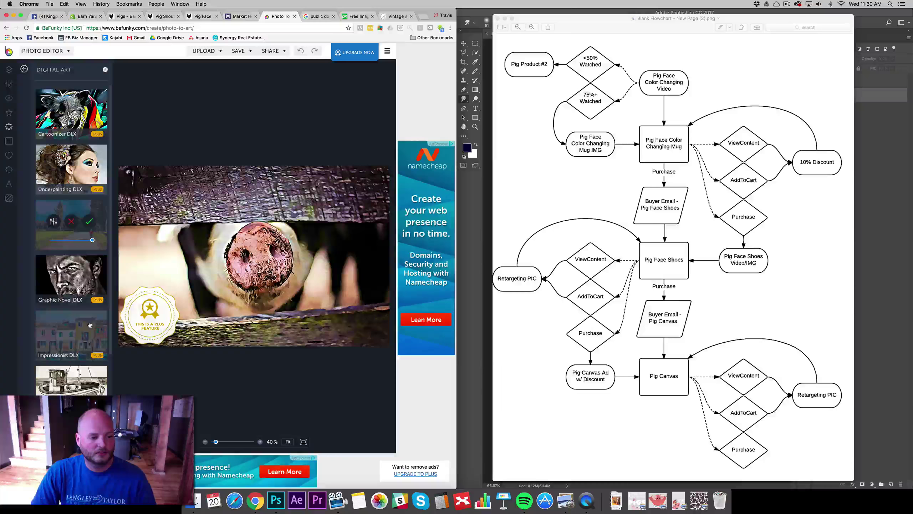
click(90, 325)
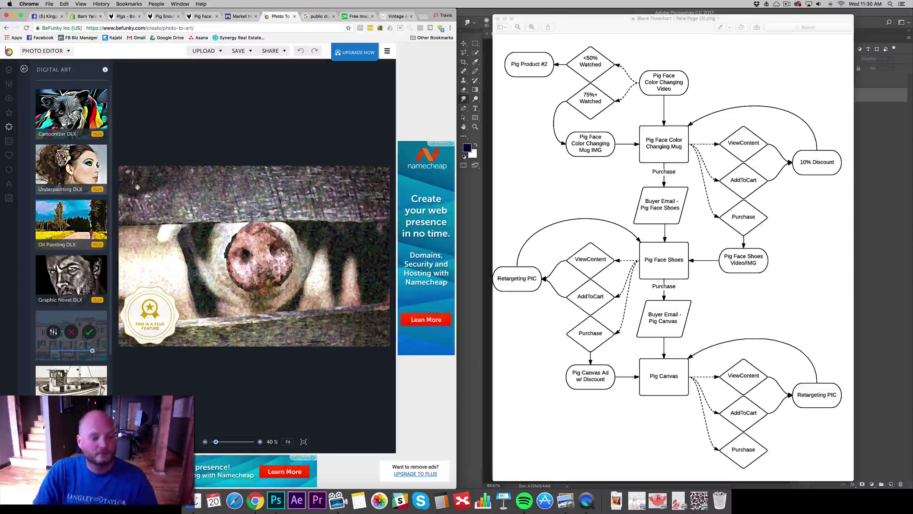
click(98, 225)
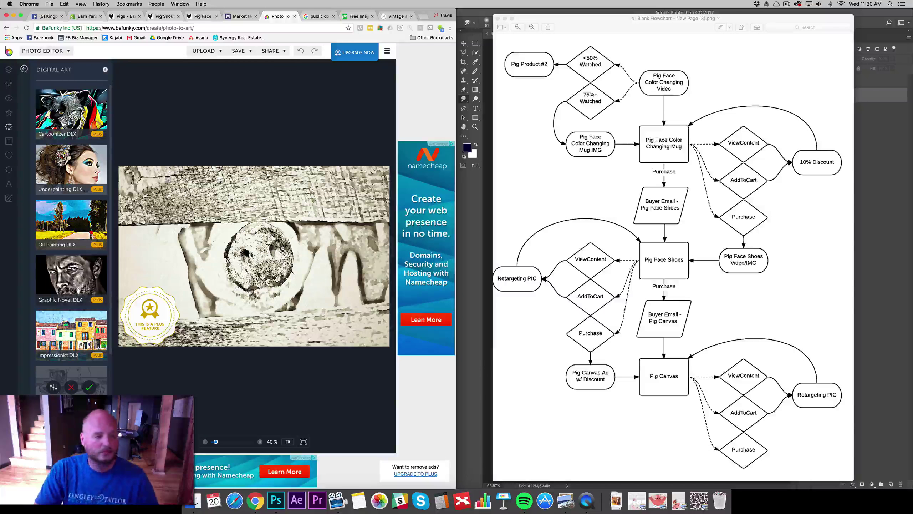
scroll(84, 306, down, 5)
click(84, 305)
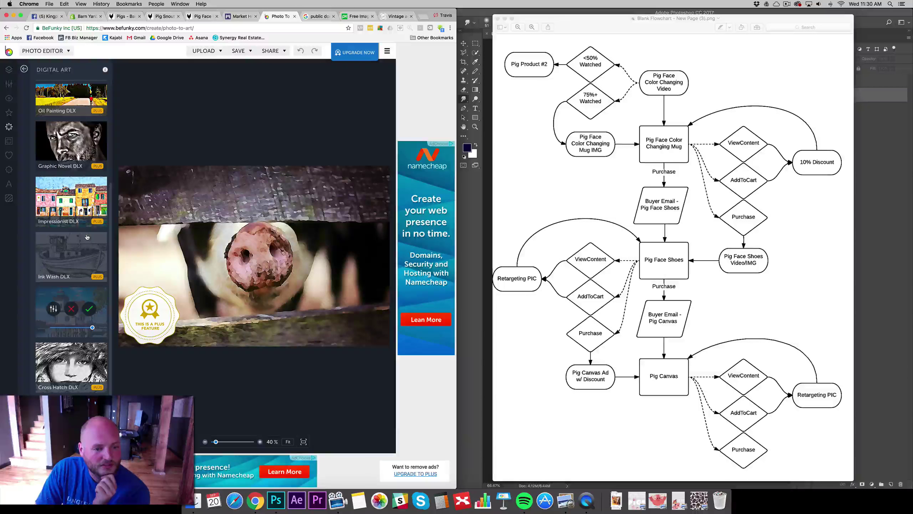
scroll(87, 254, up, 4)
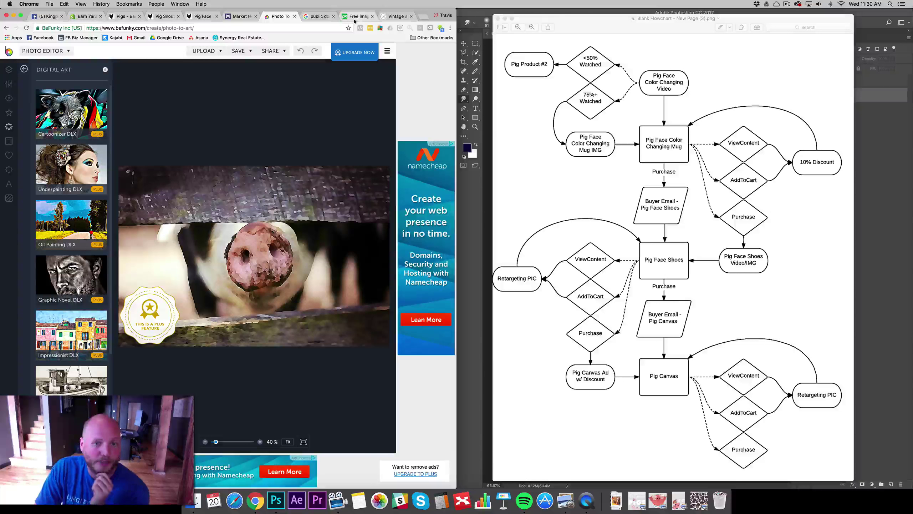
Go to piggiescanfly.com and open its Piggy Canvas Painting product page.
key(super+t)
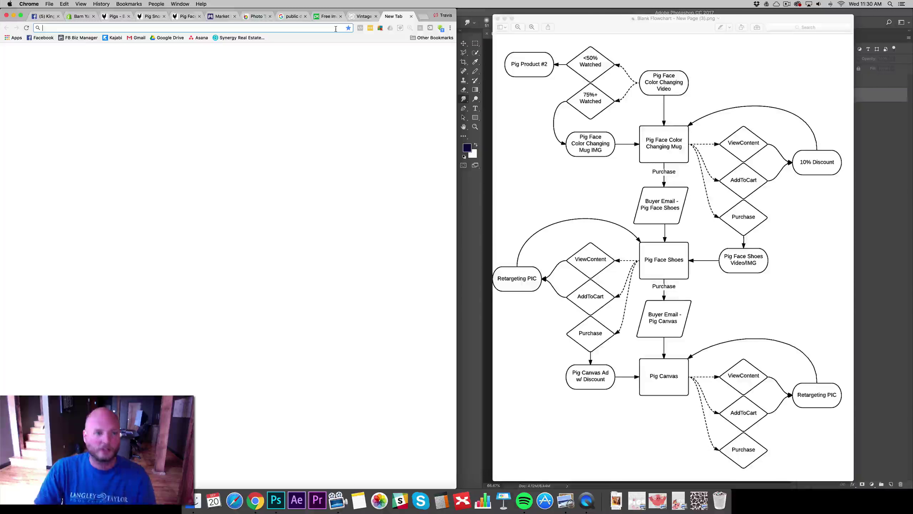
text(piggies)
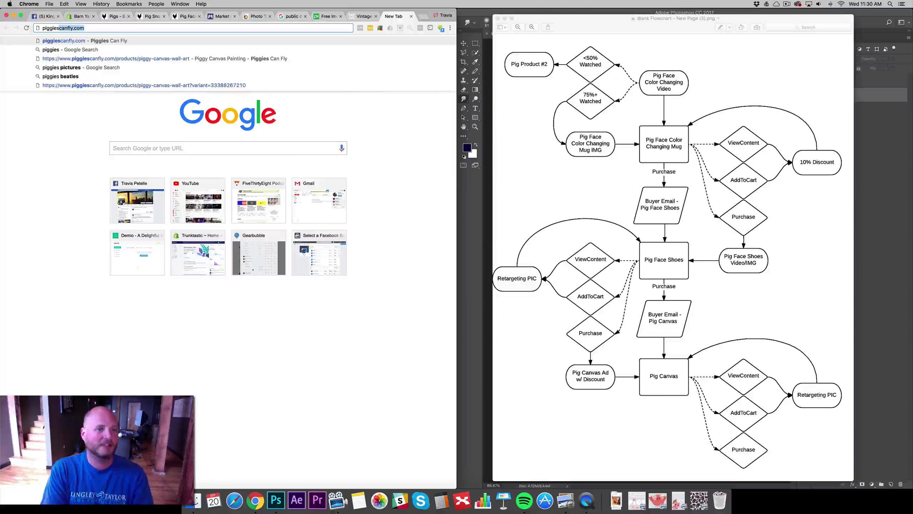
key(Return)
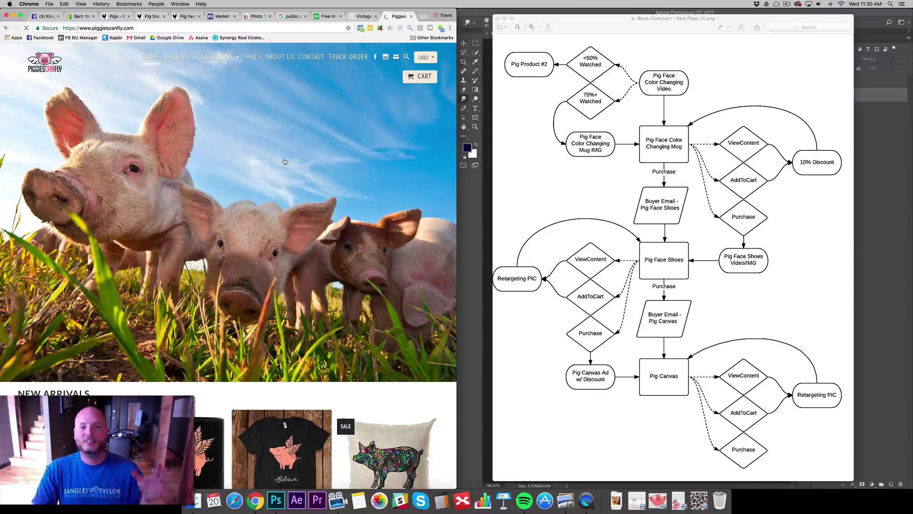
scroll(285, 161, down, 10)
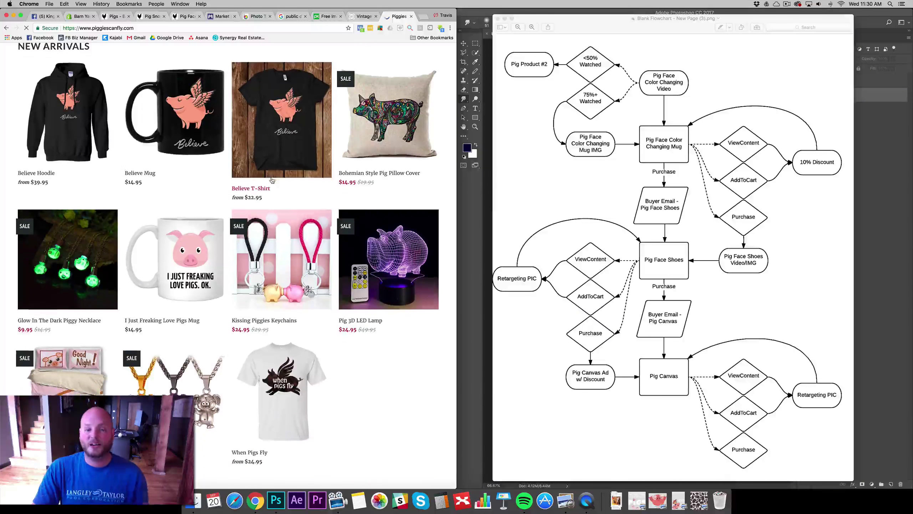
scroll(272, 180, down, 10)
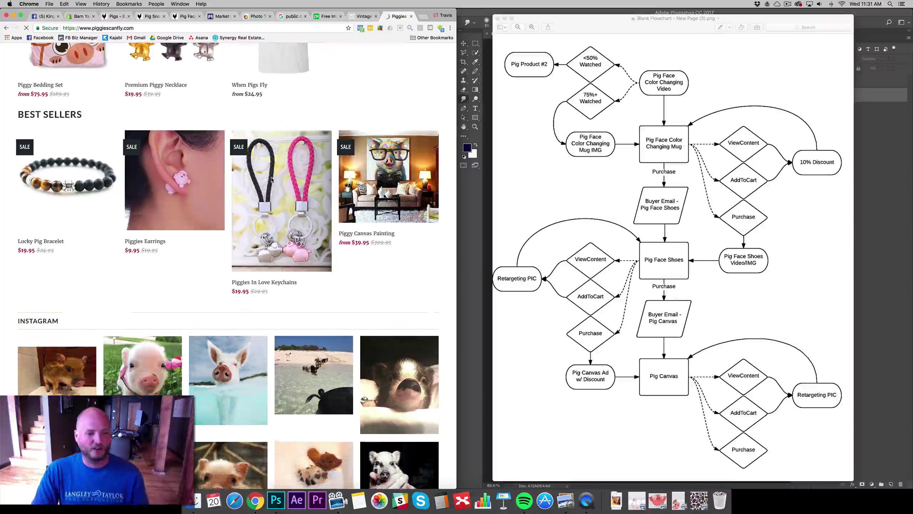
scroll(271, 179, down, 2)
click(404, 153)
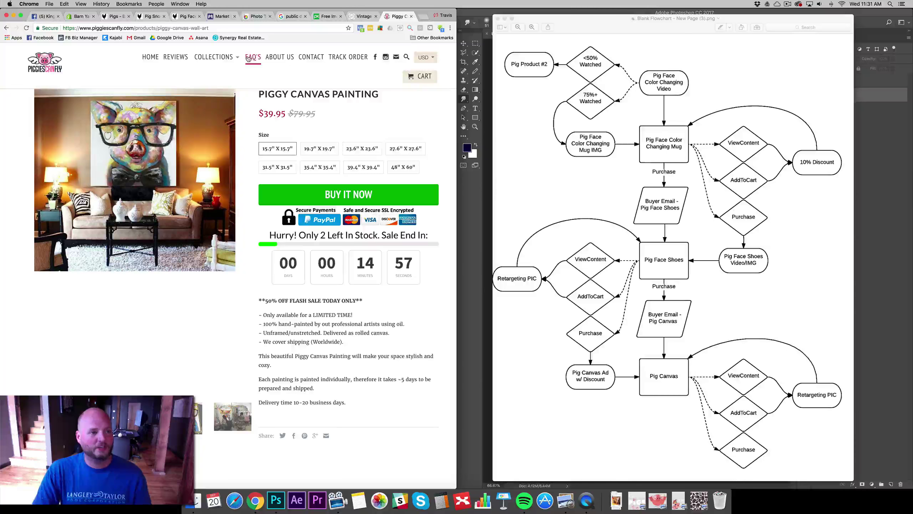
Compare the Piggy Canvas Painting with the Barn Yard Bliss Pigs collection and archive tabs.
click(84, 17)
click(114, 16)
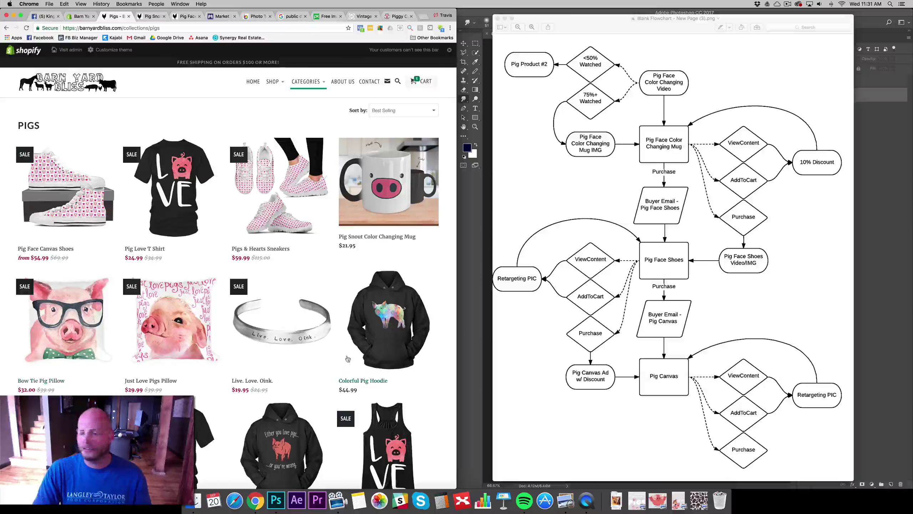
click(409, 16)
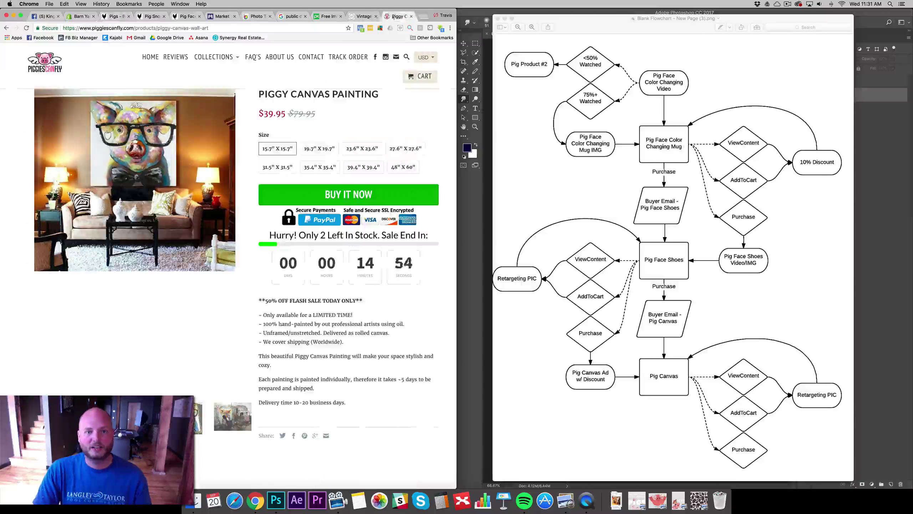
click(362, 17)
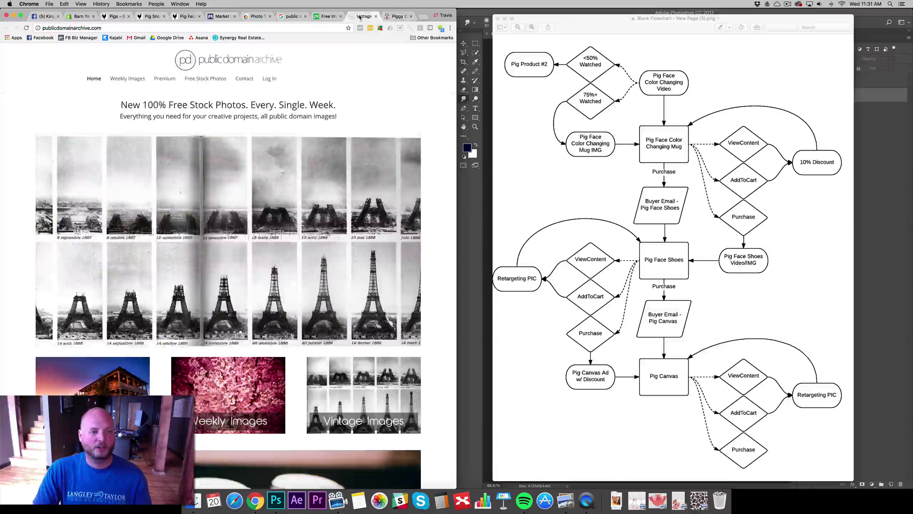
click(398, 16)
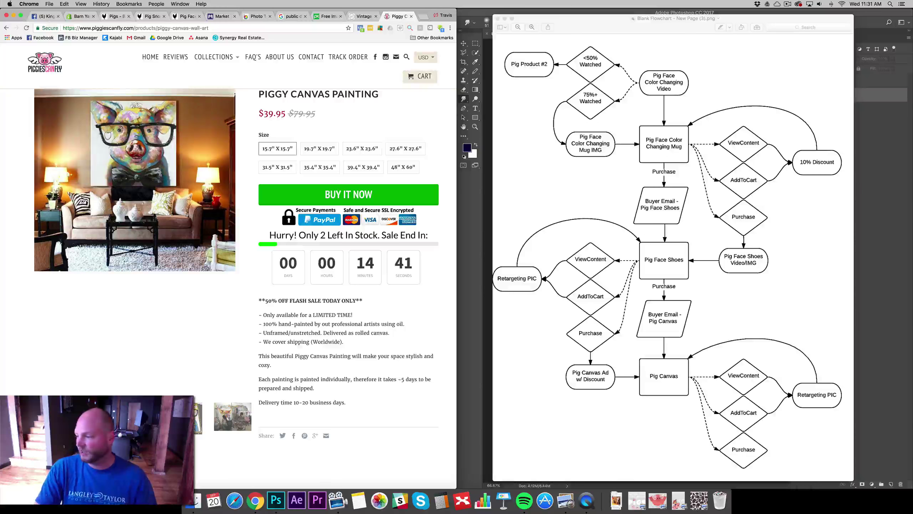
Preview bowtiepigprint.png, then close it and the Piggy Canvas Painting tab.
click(567, 225)
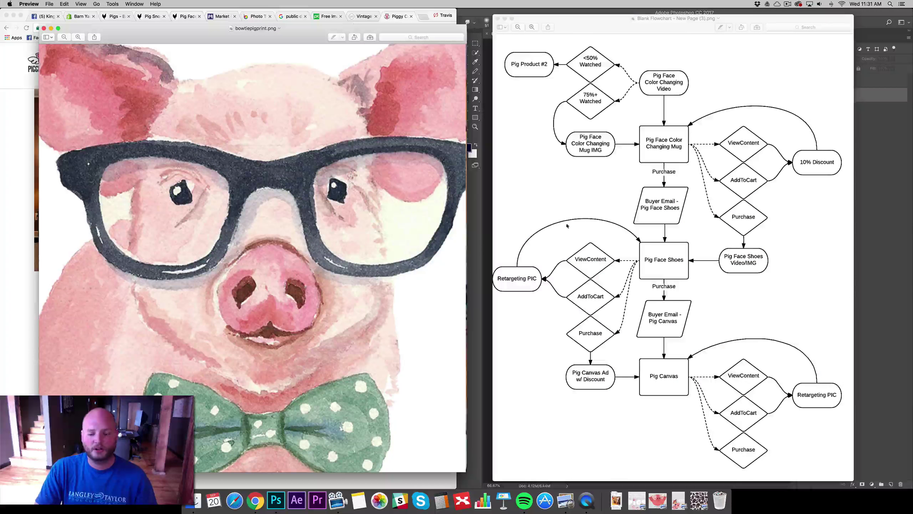
click(44, 30)
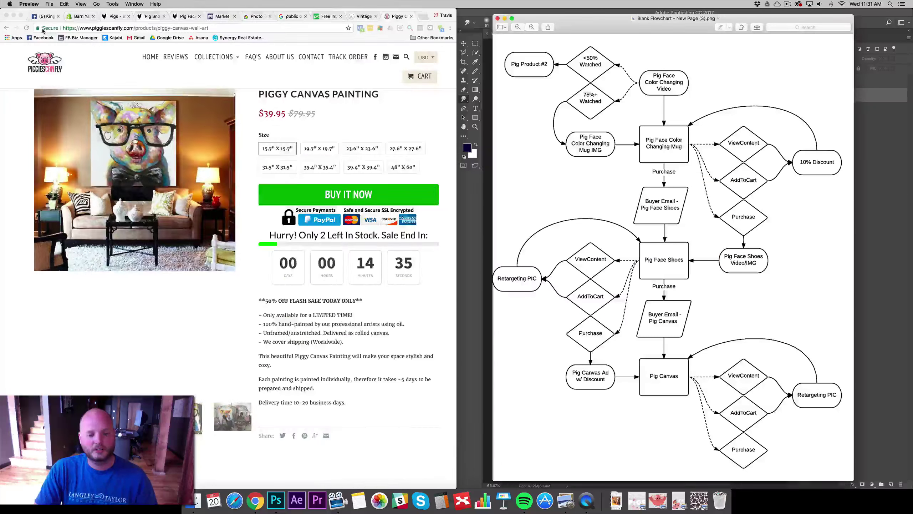
key(super+w)
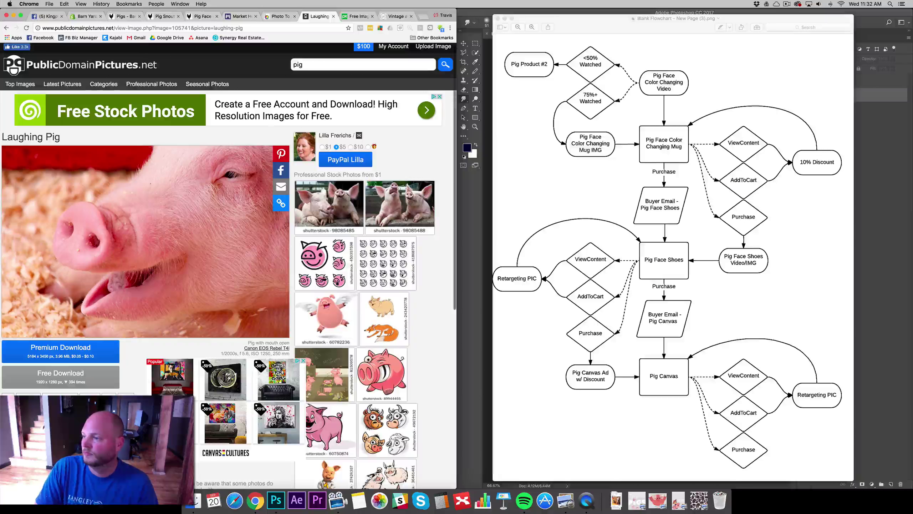
Upload laughing-pig.jpg from the computer into the BeFunky editor.
click(278, 16)
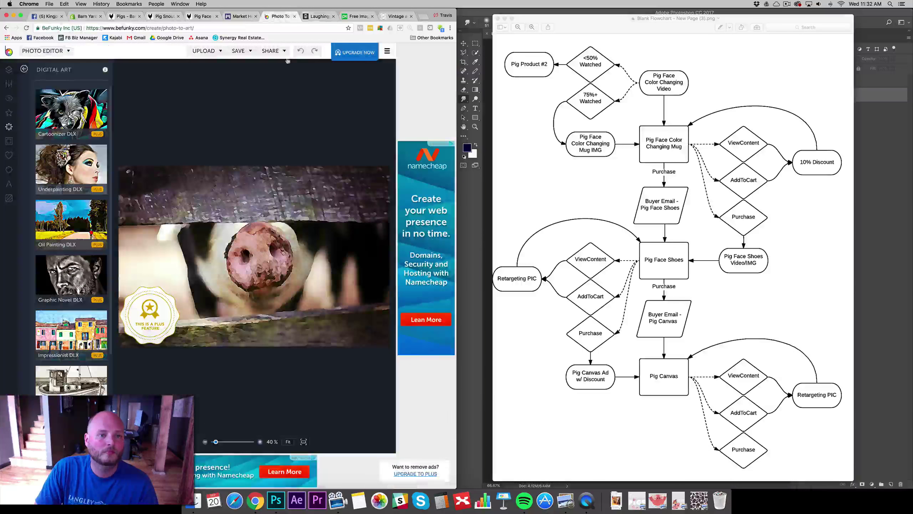
click(214, 51)
click(211, 63)
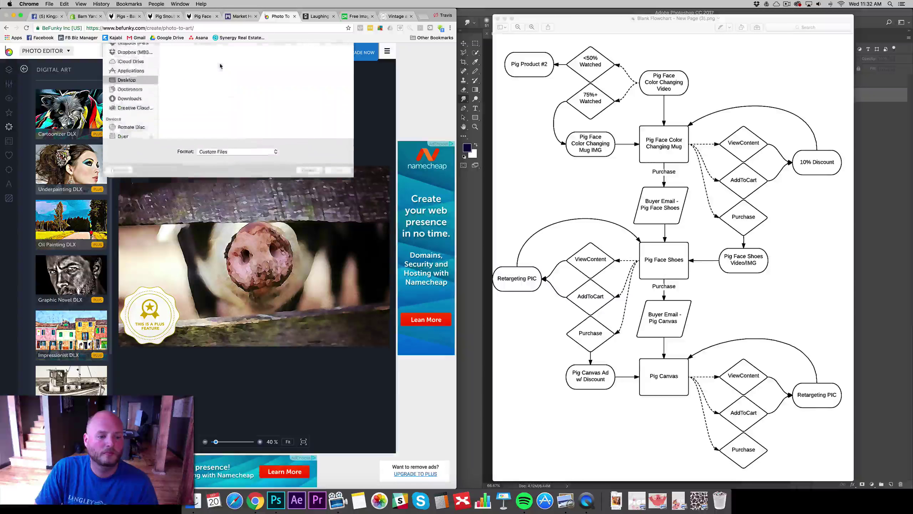
scroll(196, 119, down, 5)
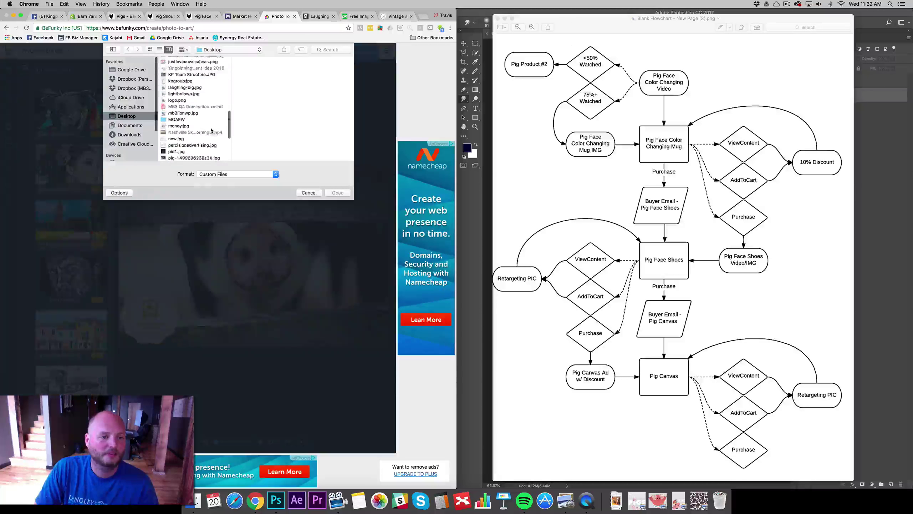
click(185, 85)
click(338, 193)
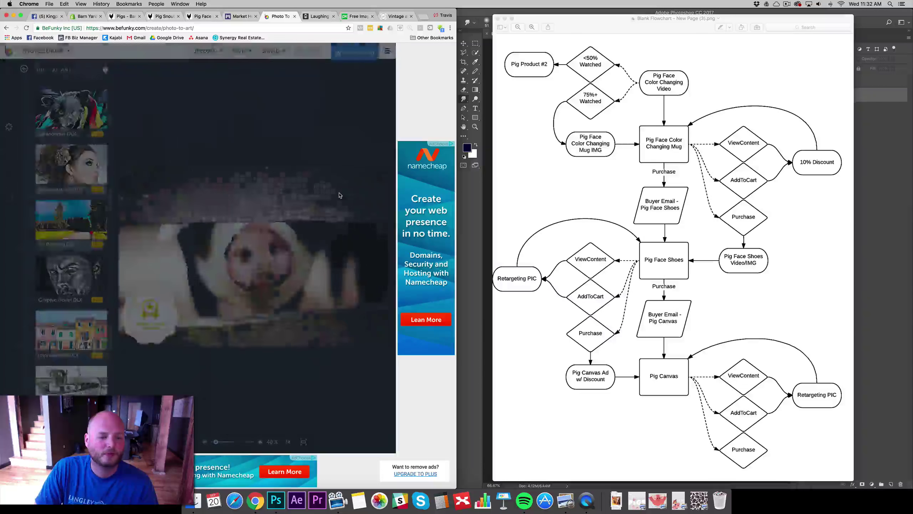
Try Cartoonizer, Underpainting and Oil Painting DLX effects on the laughing pig.
click(90, 105)
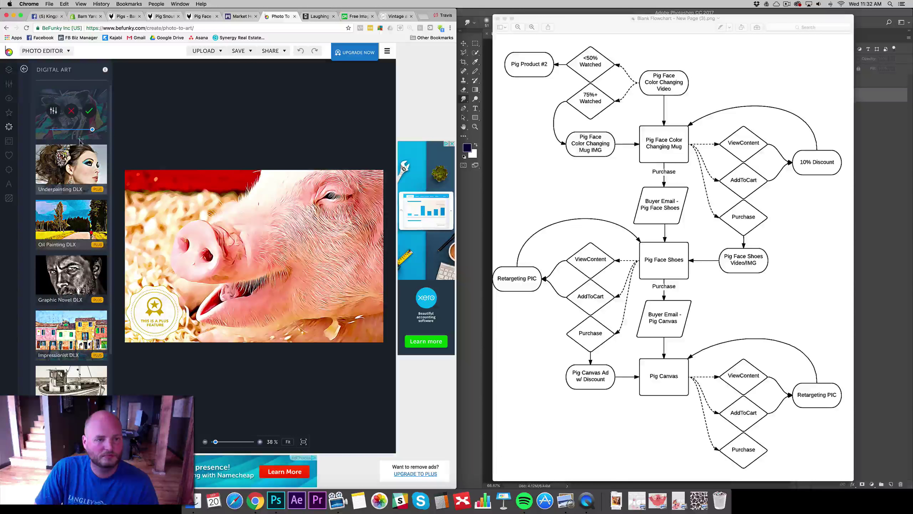
click(88, 152)
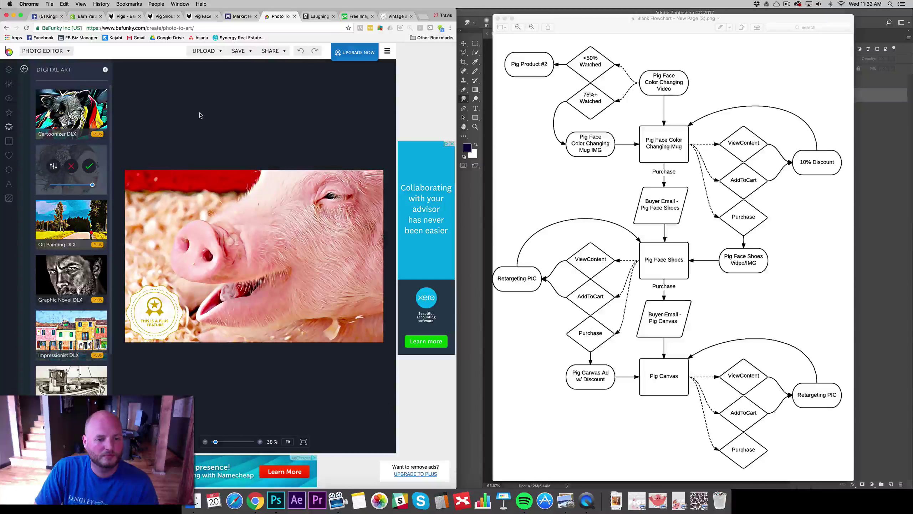
click(88, 206)
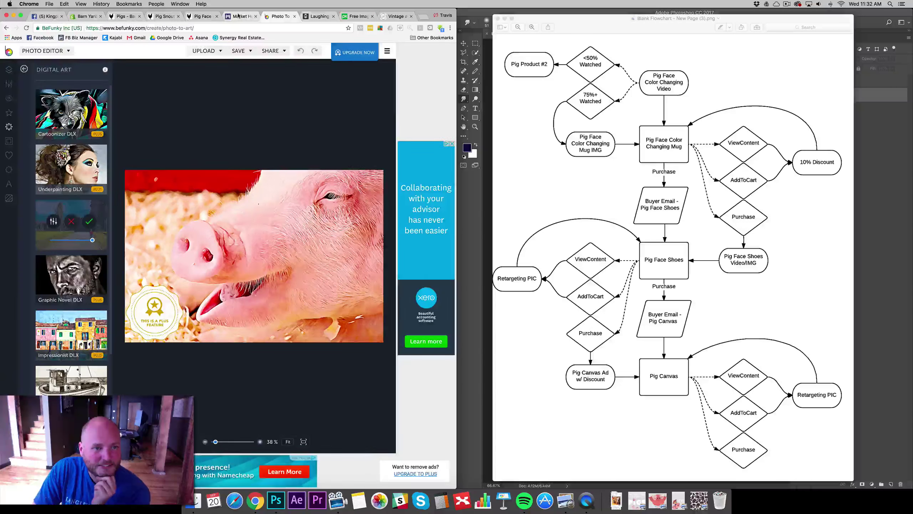
Browse the Market Hero, Pig Face Canvas Shoes, Pig Snout mug and Pigs collection pages.
click(239, 16)
click(204, 20)
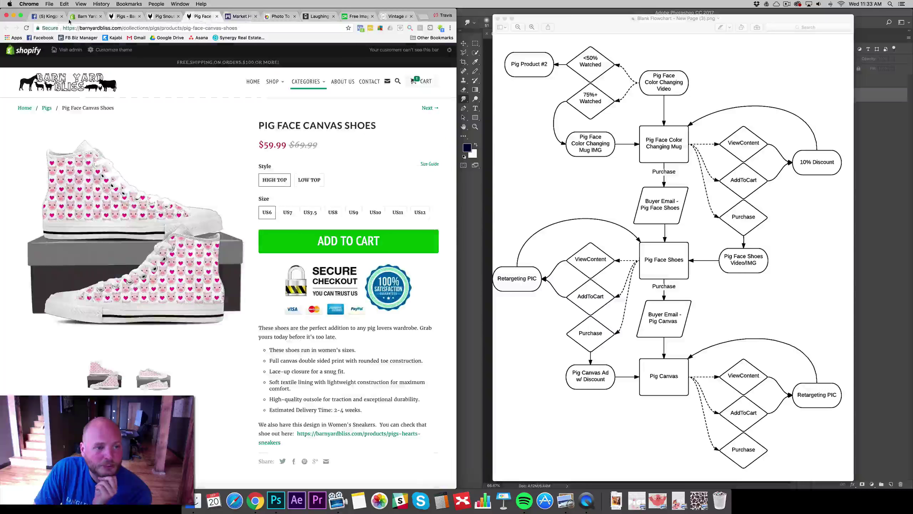
click(163, 17)
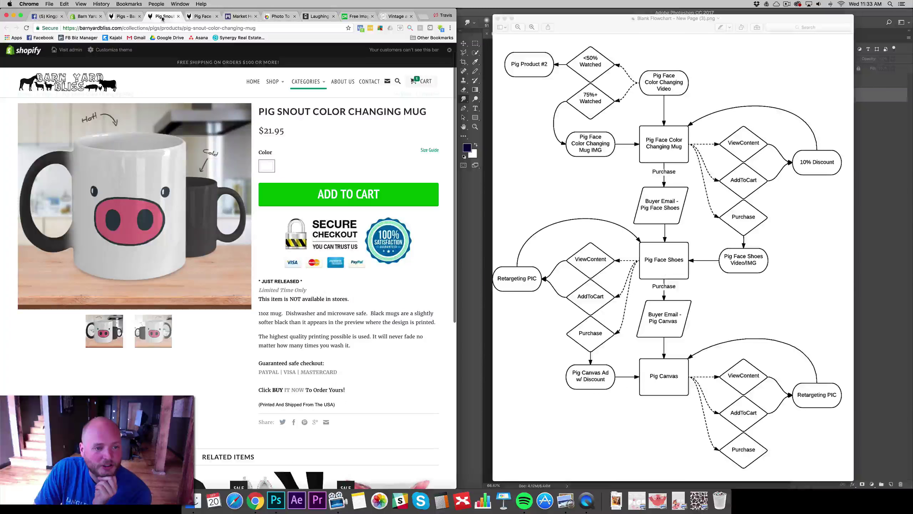
click(126, 16)
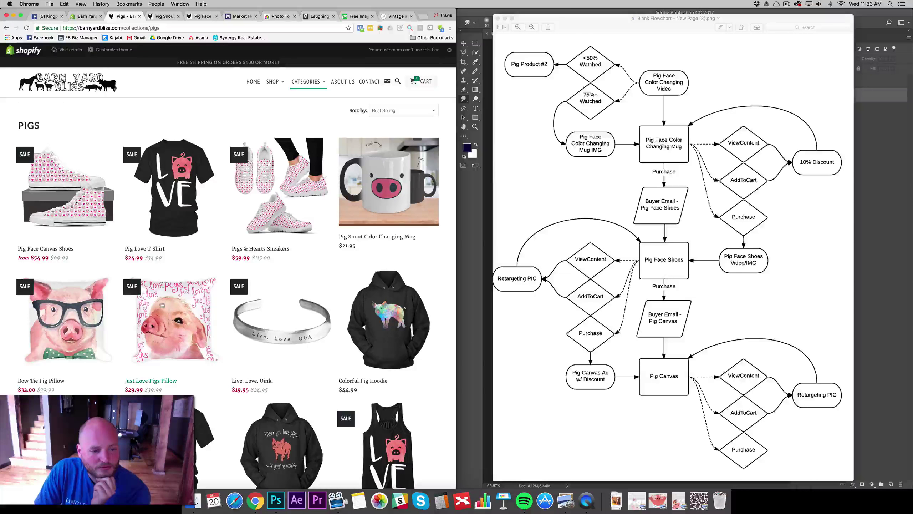
Quick Look a pig photo from the 'pig' file search, then return to the results.
key(super+Tab)
key(super+Down)
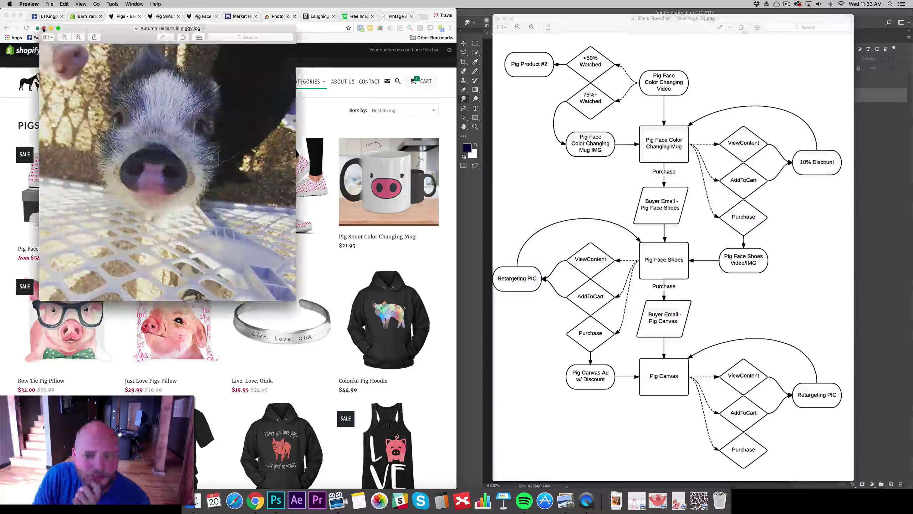
click(44, 29)
key(super+Tab)
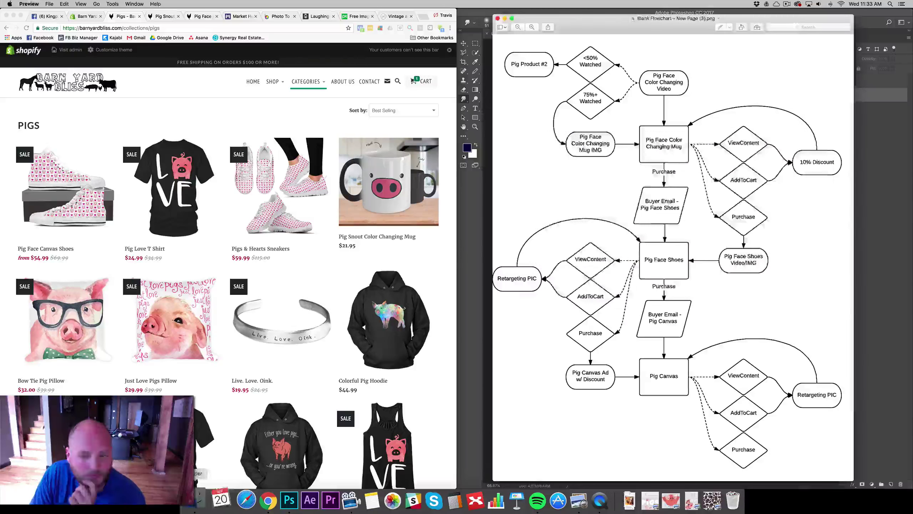
key(super+Tab)
scroll(706, 248, down, 2)
Quick Look several pig photos, then open pig-young-closeup.jpg in Preview and close it.
key(space)
key(space)
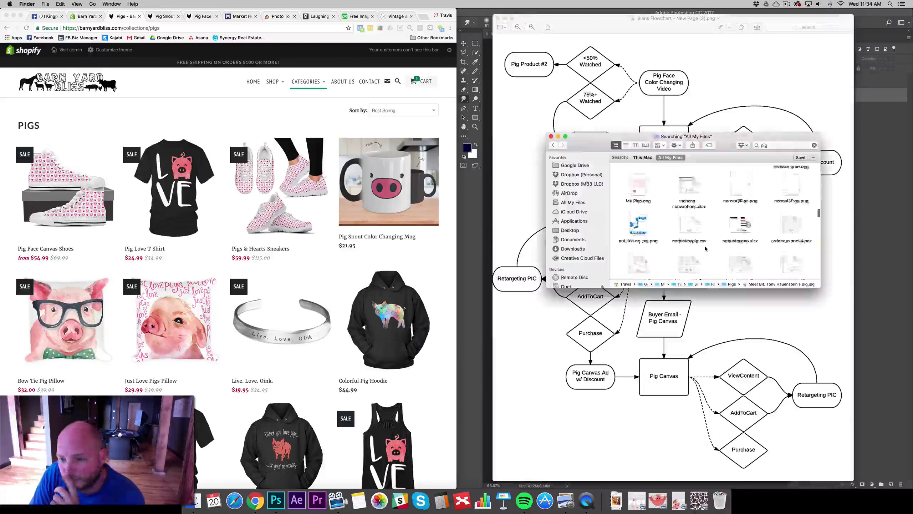
key(space)
key(space)
scroll(705, 248, down, 3)
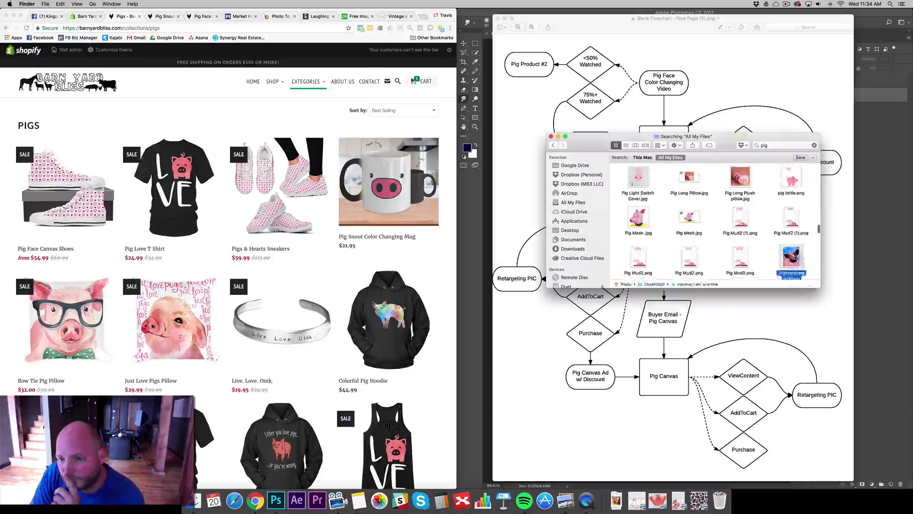
key(space)
key(space)
scroll(699, 255, down, 3)
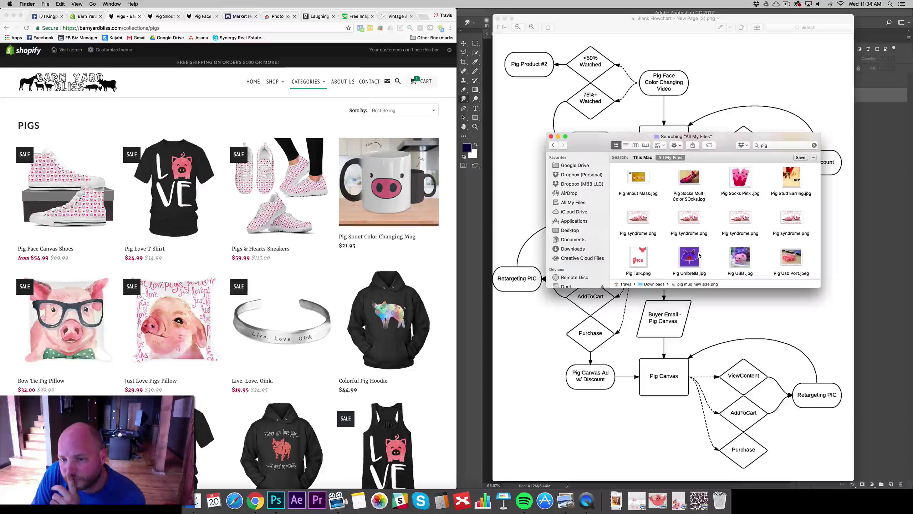
scroll(699, 255, down, 5)
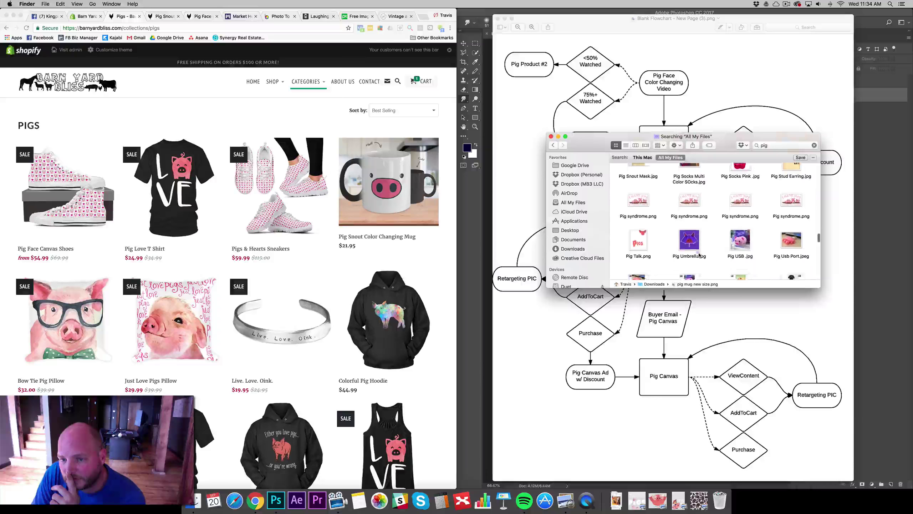
scroll(699, 255, down, 6)
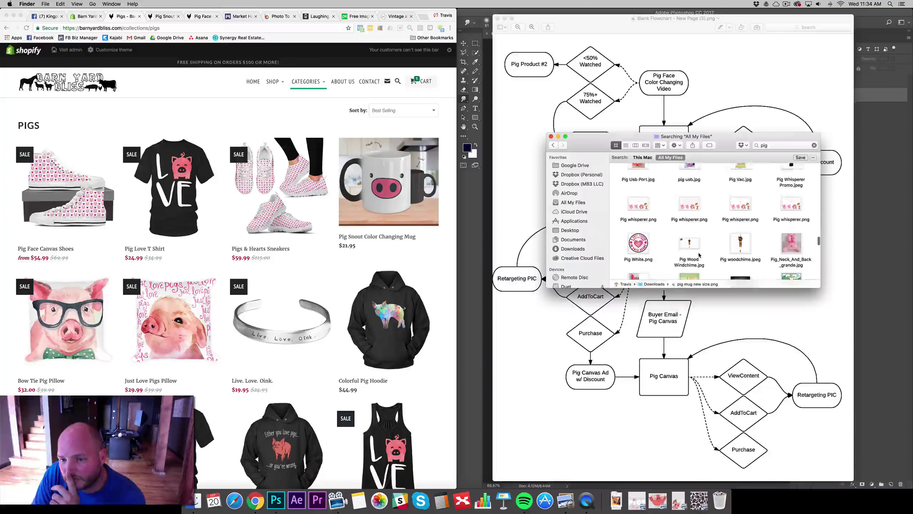
double_click(638, 199)
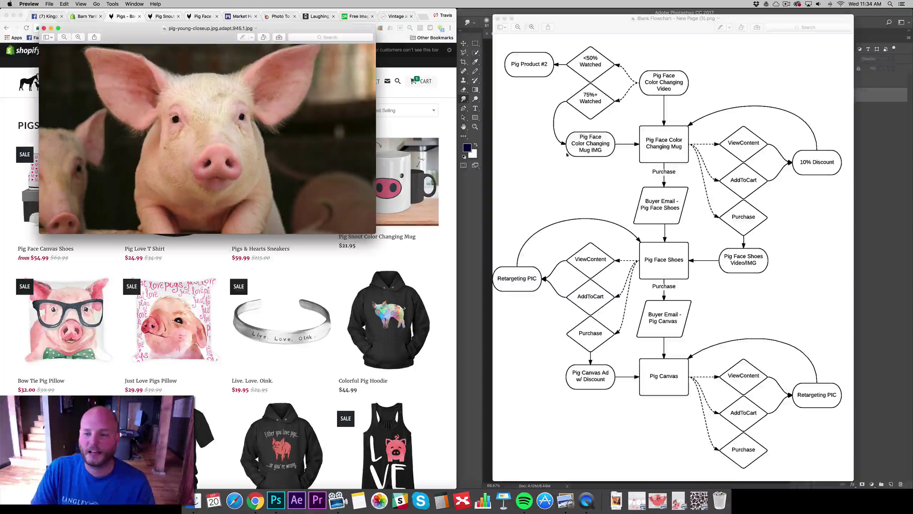
click(43, 30)
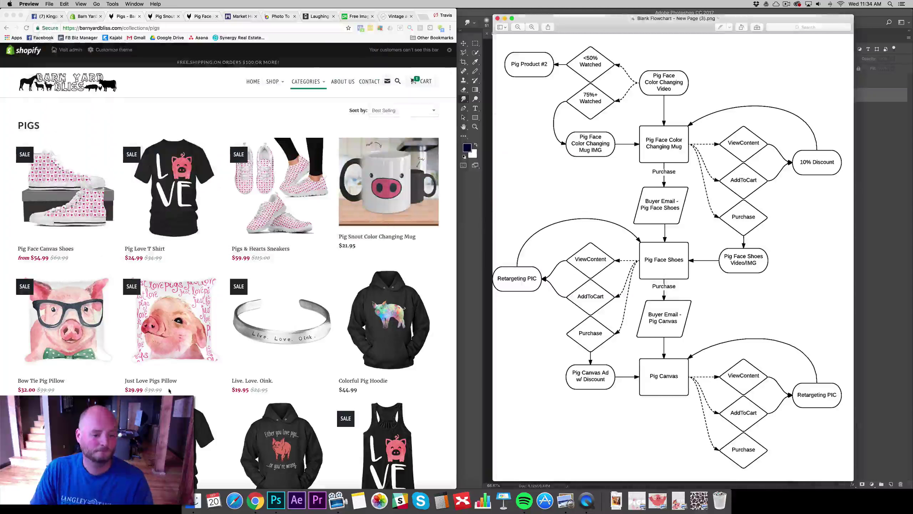
click(197, 500)
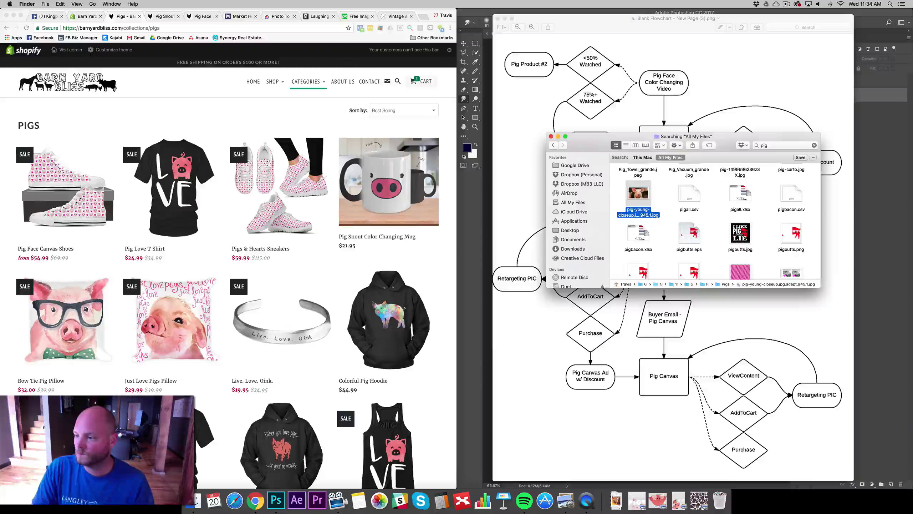
Upload pig-young-closeup from the computer into BeFunky and apply Cartoonizer DLX.
click(358, 16)
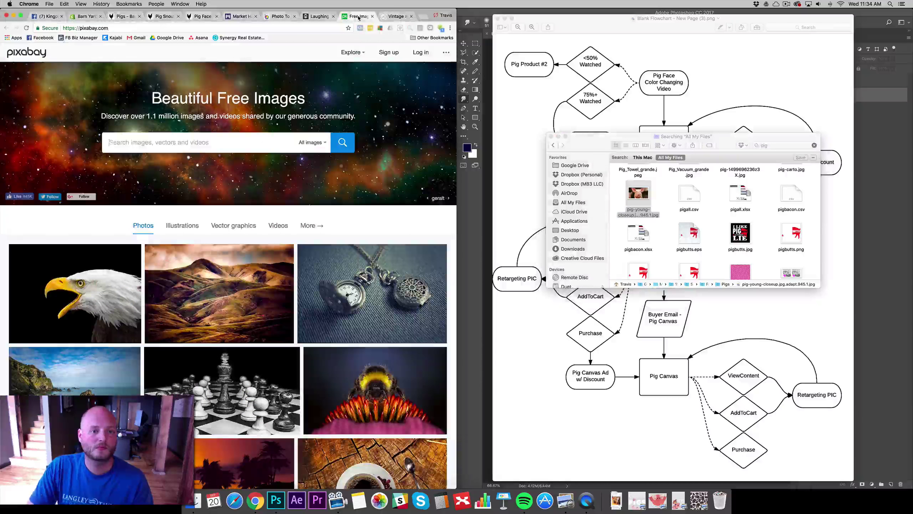
click(279, 16)
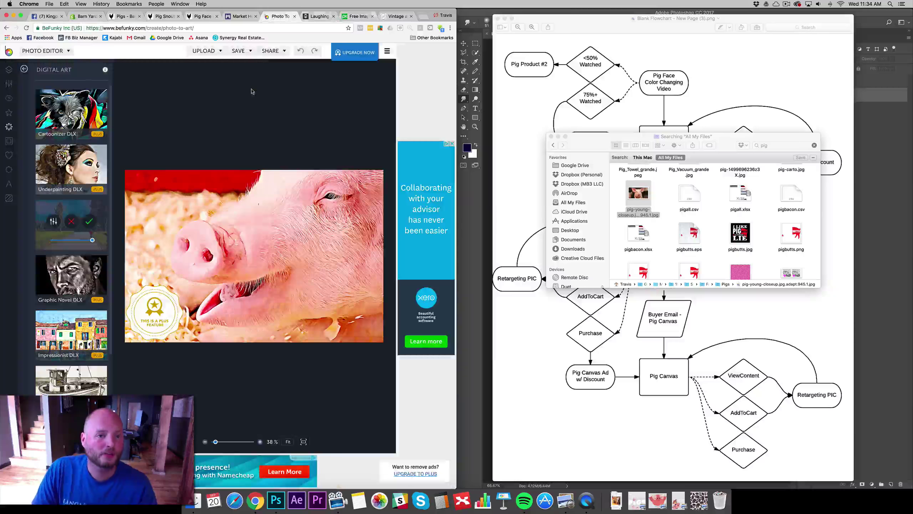
click(215, 52)
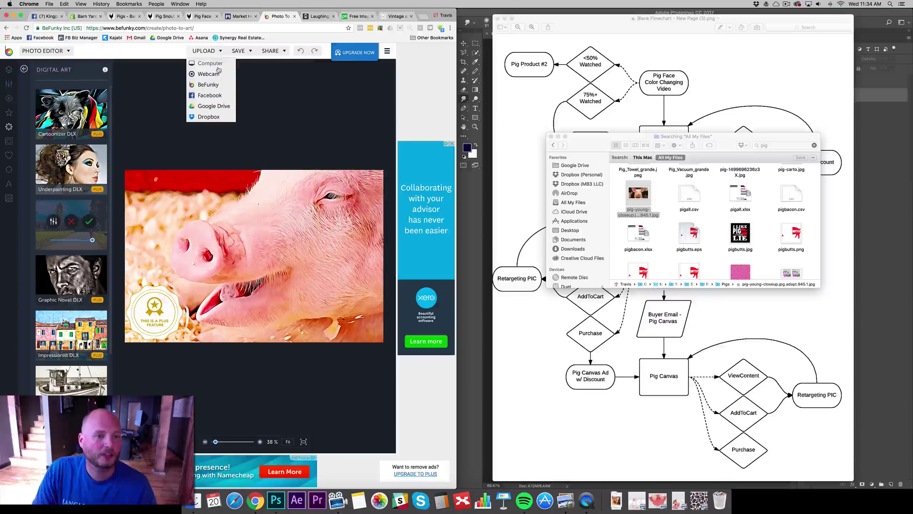
click(218, 68)
scroll(194, 146, down, 10)
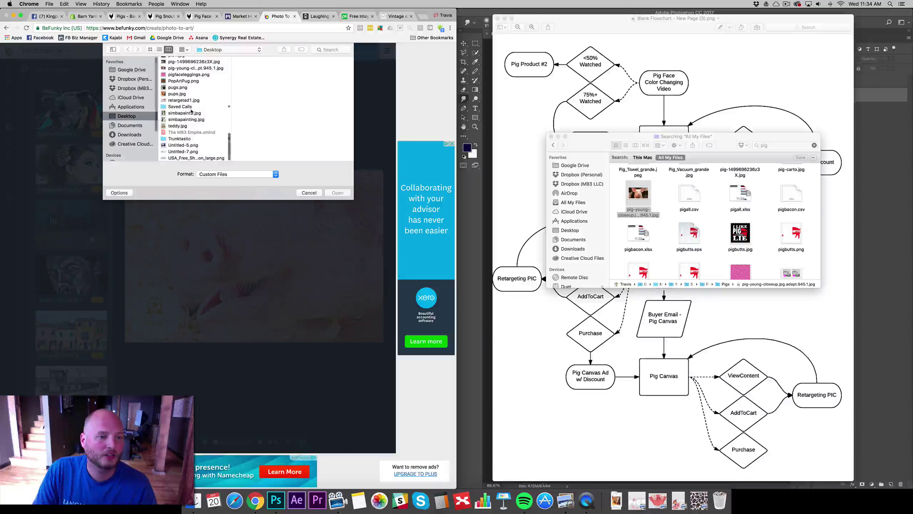
scroll(193, 101, up, 1)
double_click(200, 83)
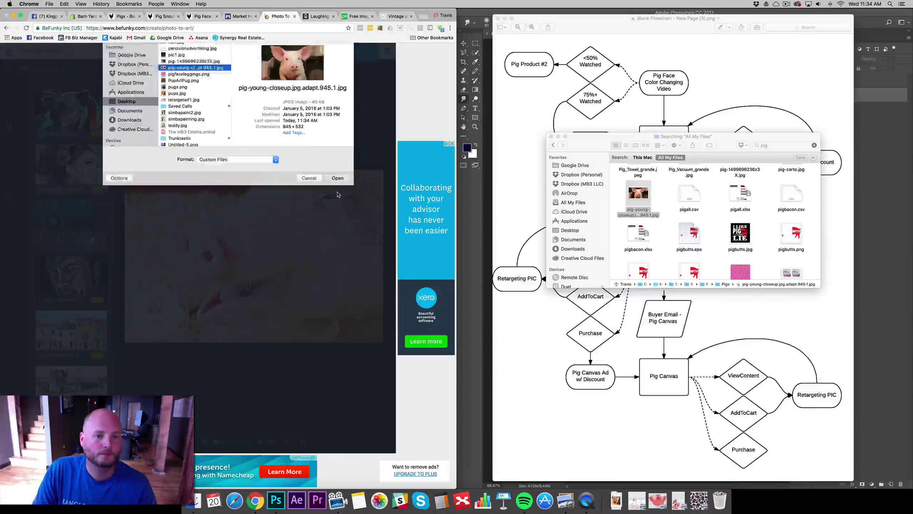
click(51, 107)
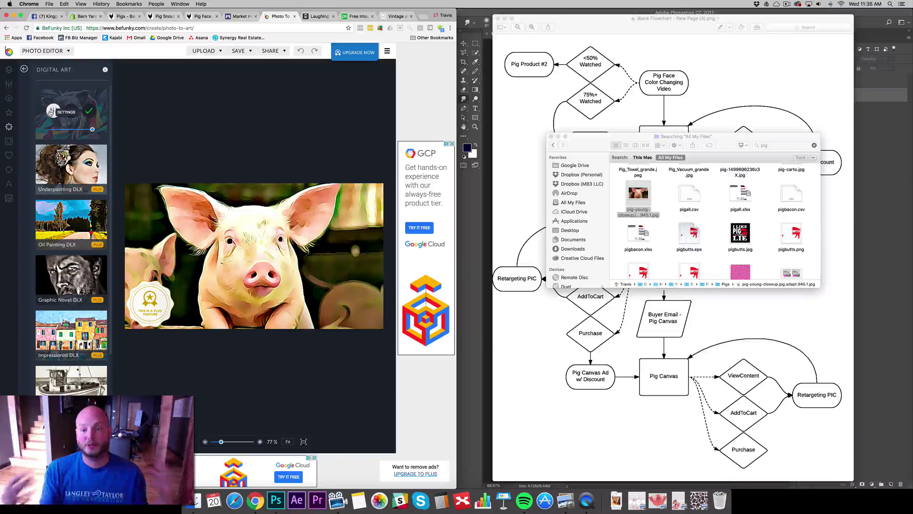
Preview Graphic Novel DLX, Impressionist DLX and other Digital Art effects, ending on Impressionist.
scroll(747, 204, down, 10)
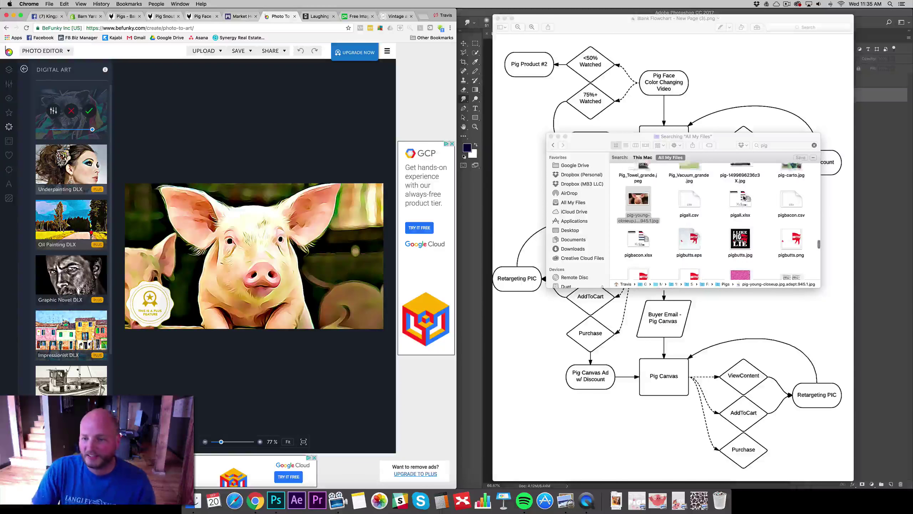
scroll(746, 205, up, 1)
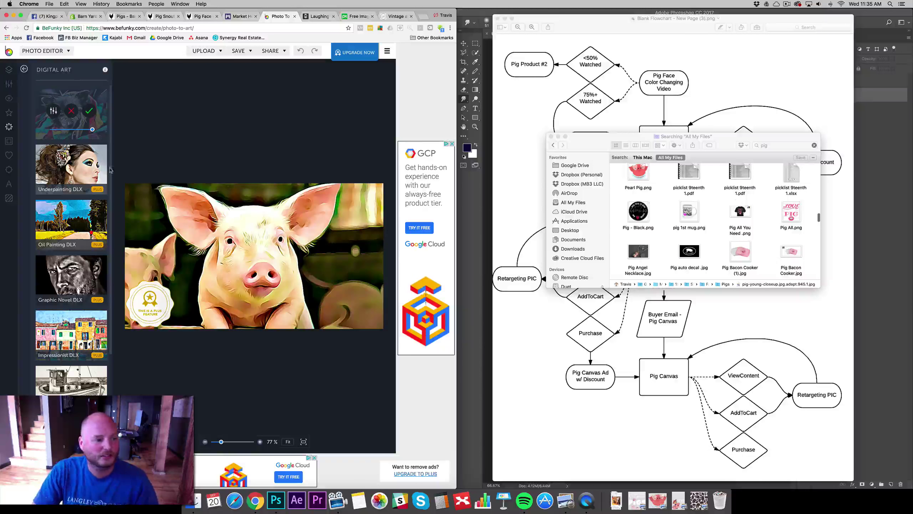
click(66, 165)
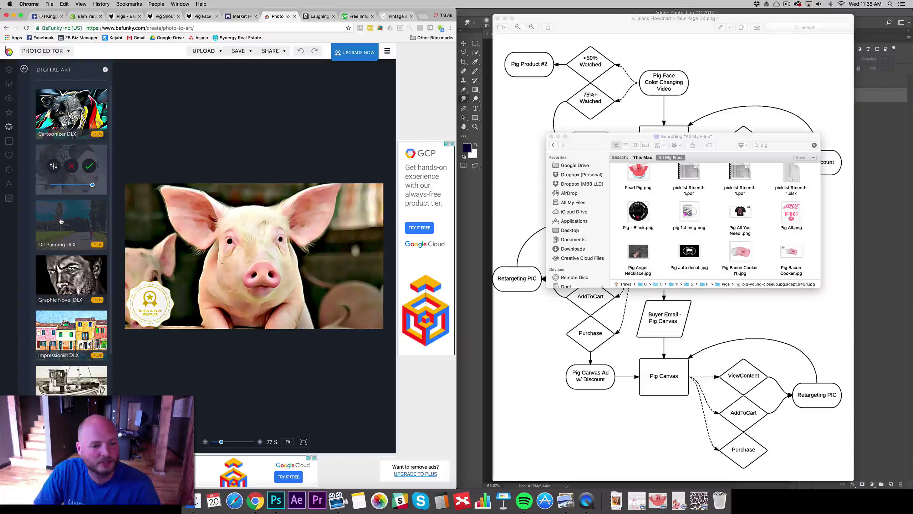
click(60, 221)
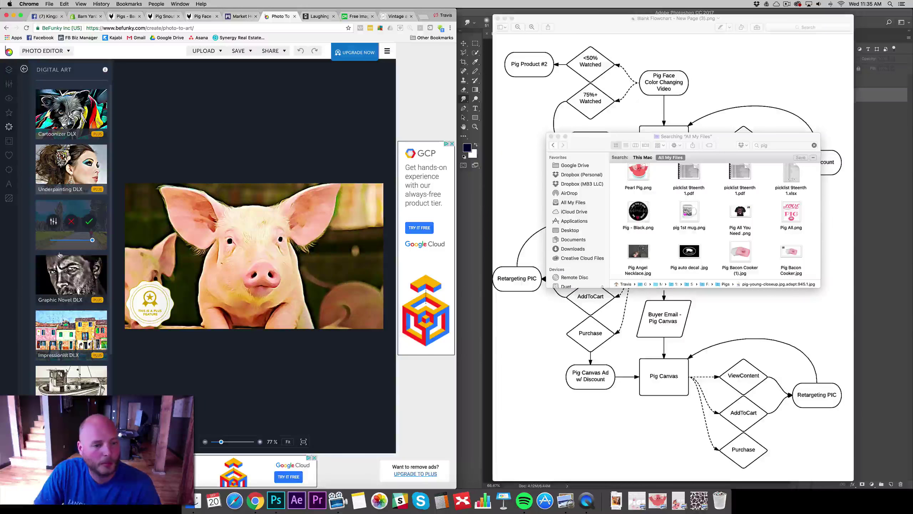
click(56, 267)
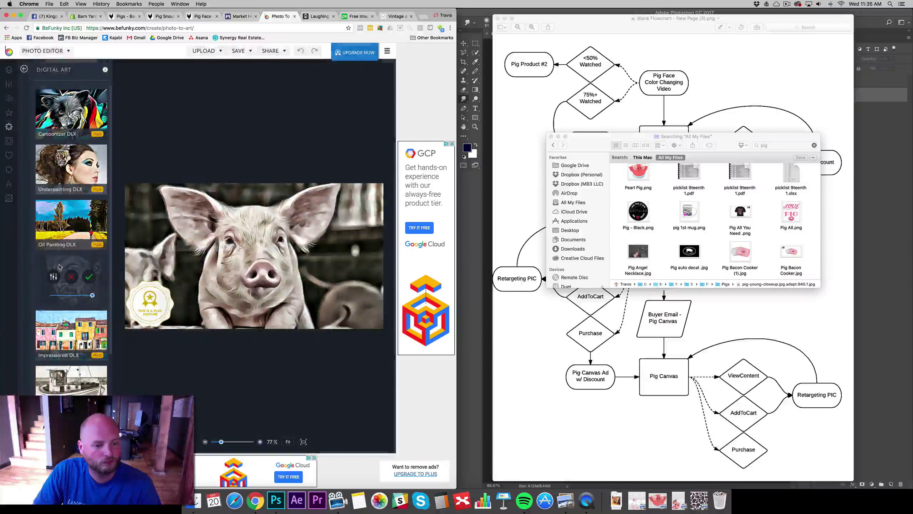
click(58, 322)
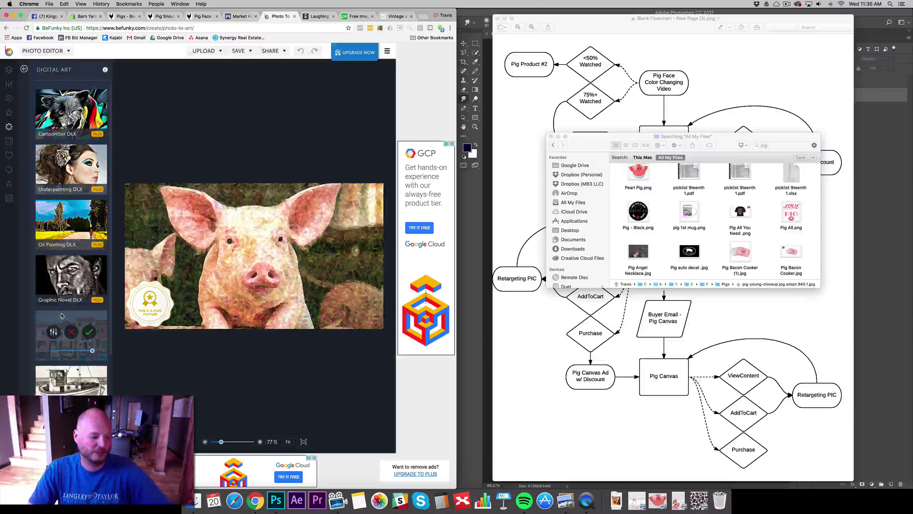
click(77, 302)
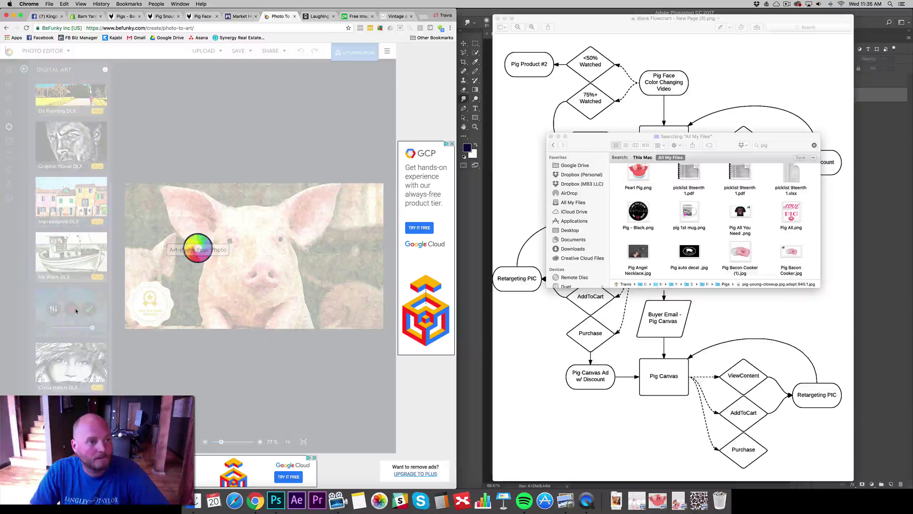
scroll(755, 216, down, 10)
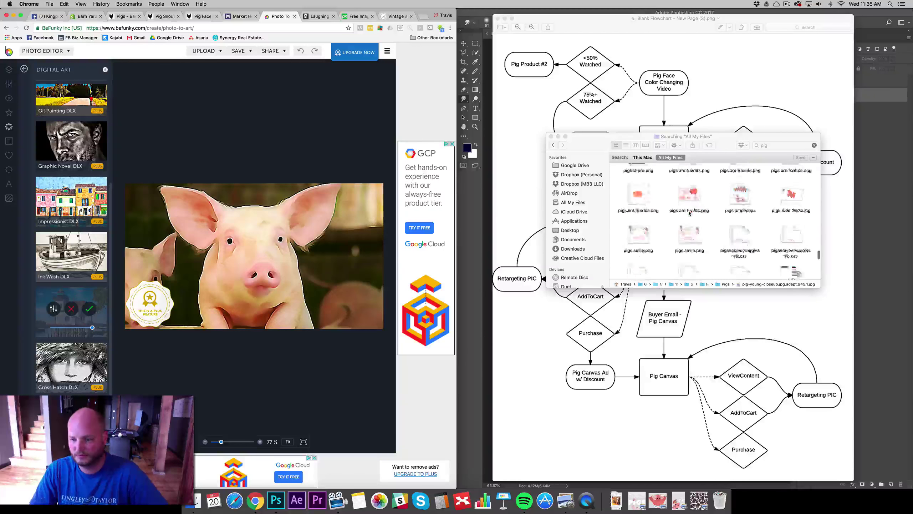
click(793, 210)
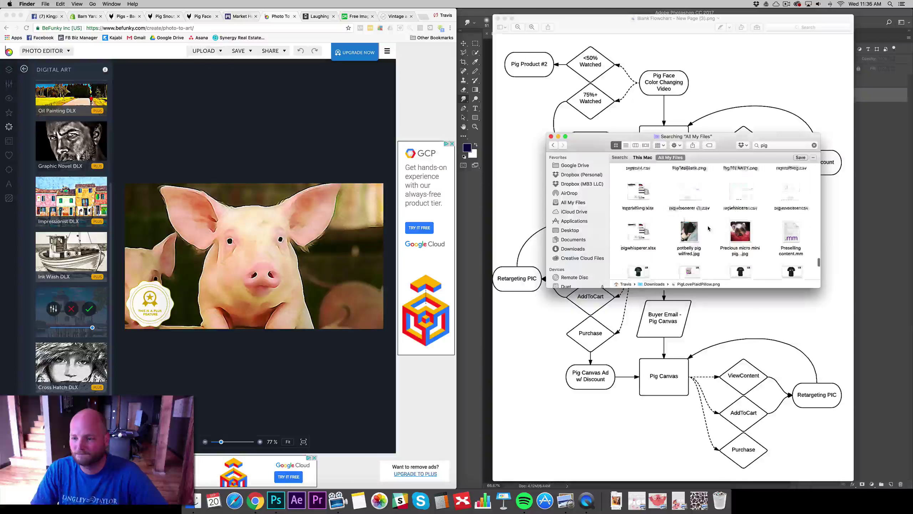
scroll(710, 245, down, 3)
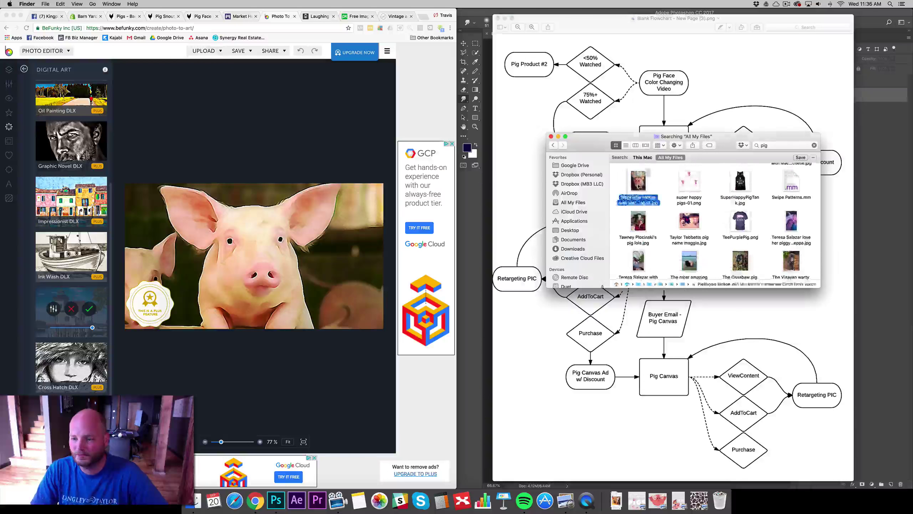
click(75, 118)
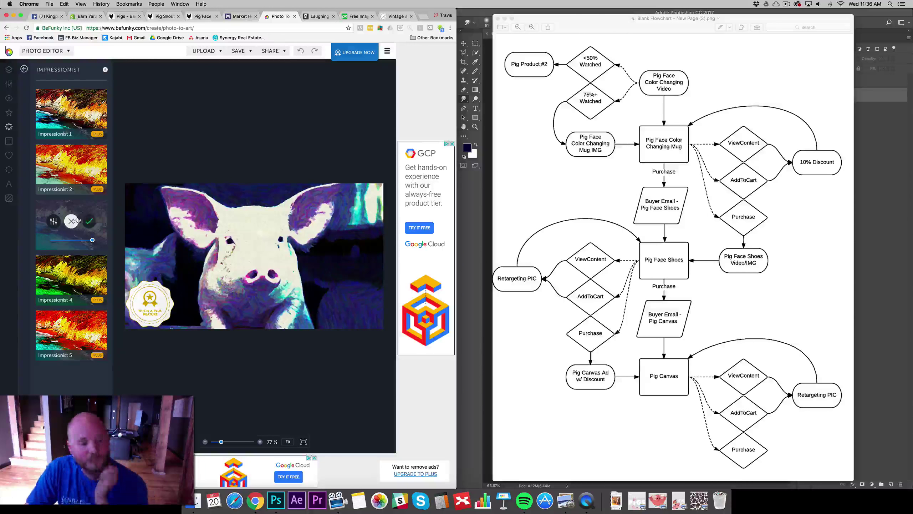
Cancel the Impressionist effect and preview Inkify 2, 3 and 4 on the pig.
click(72, 221)
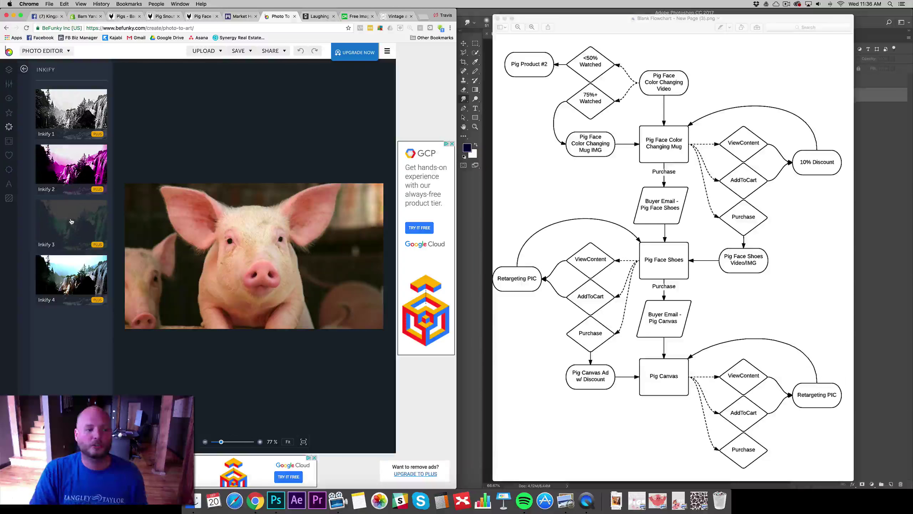
click(74, 164)
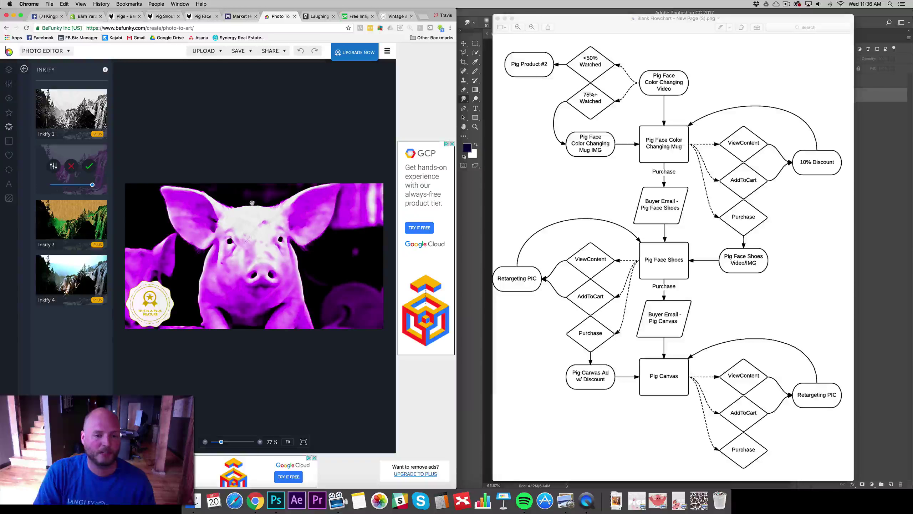
click(79, 207)
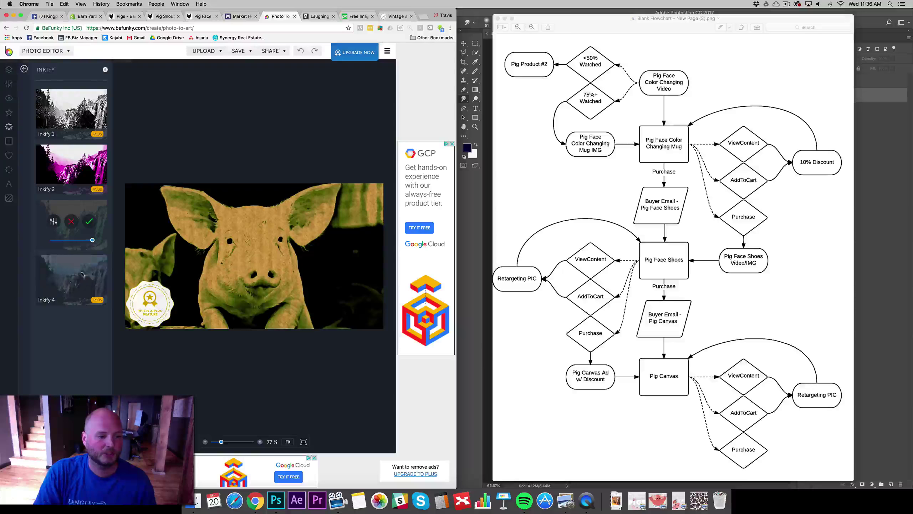
click(82, 274)
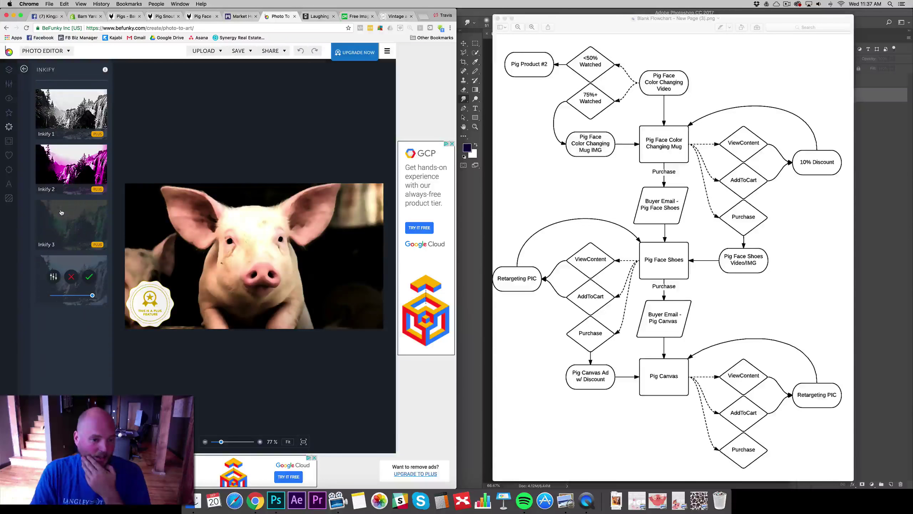
Discard Inkify and apply Cartoonizer DLX from the Digital Art effects.
click(24, 70)
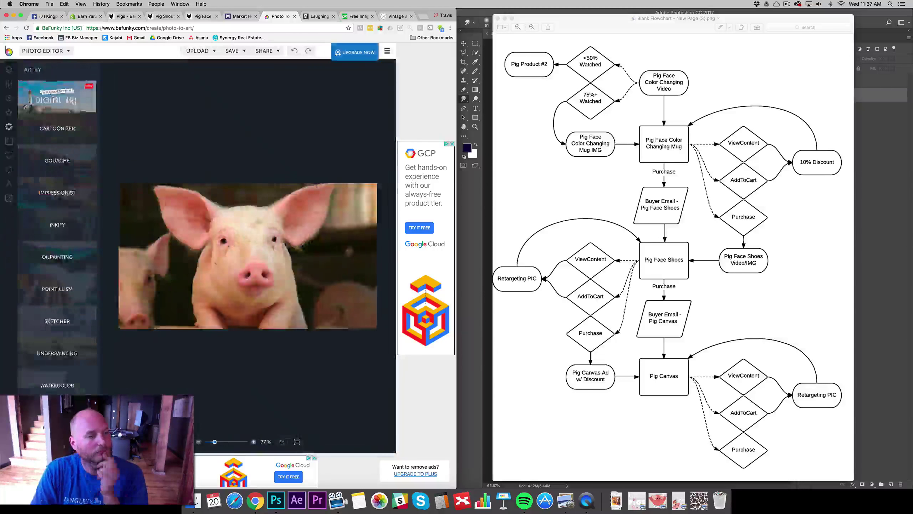
click(57, 96)
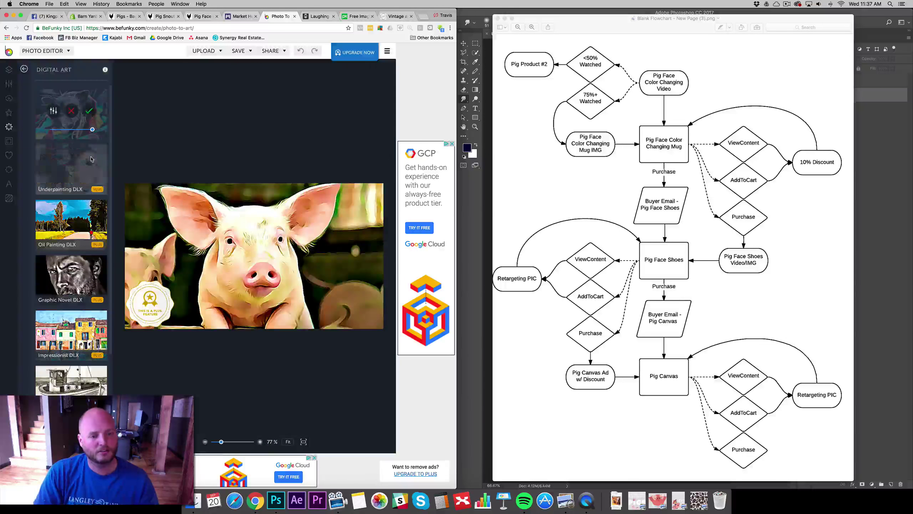
click(72, 110)
click(77, 342)
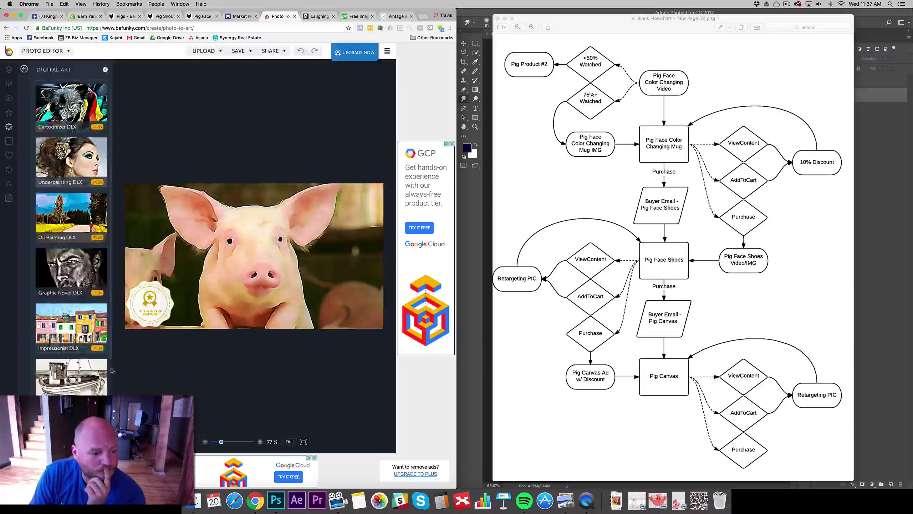
click(72, 108)
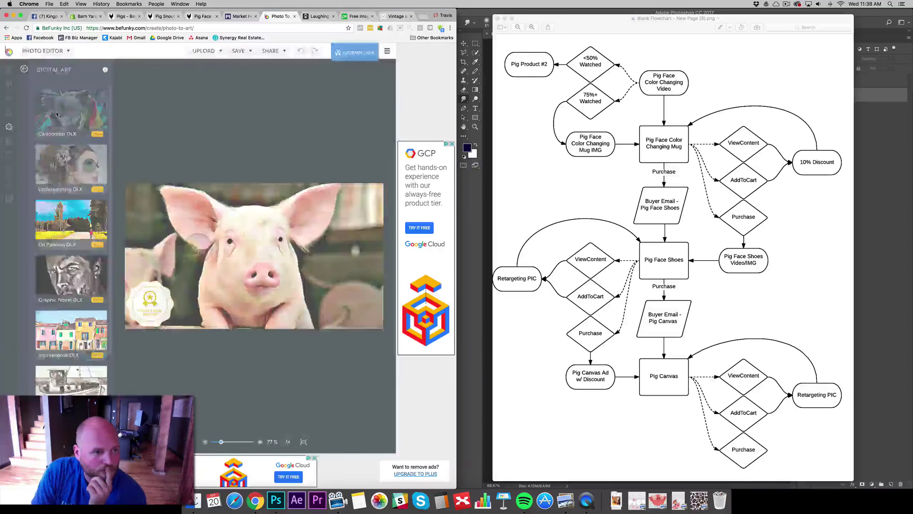
Paste the cartoon pig screenshot into Untitled-1 and Quick Select the pig.
key(super+Tab)
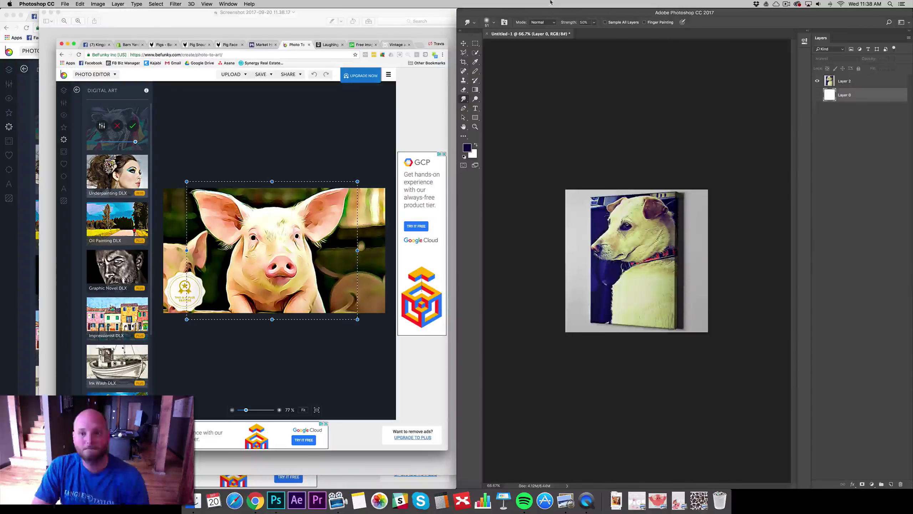
key(super+v)
click(475, 52)
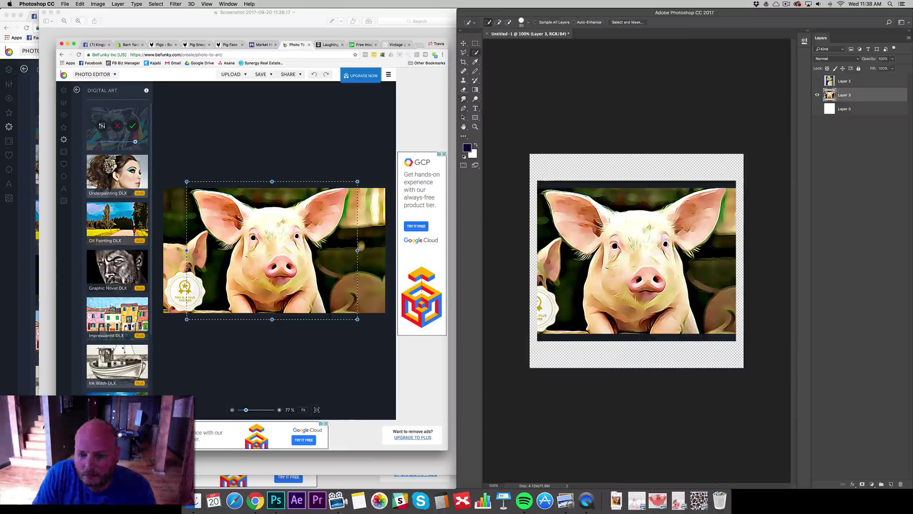
drag(633, 251, 678, 303)
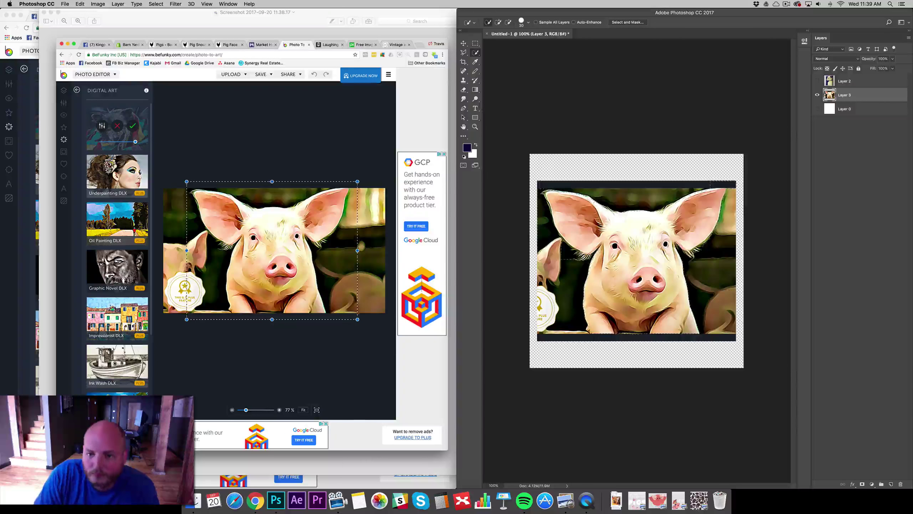
key(alt)
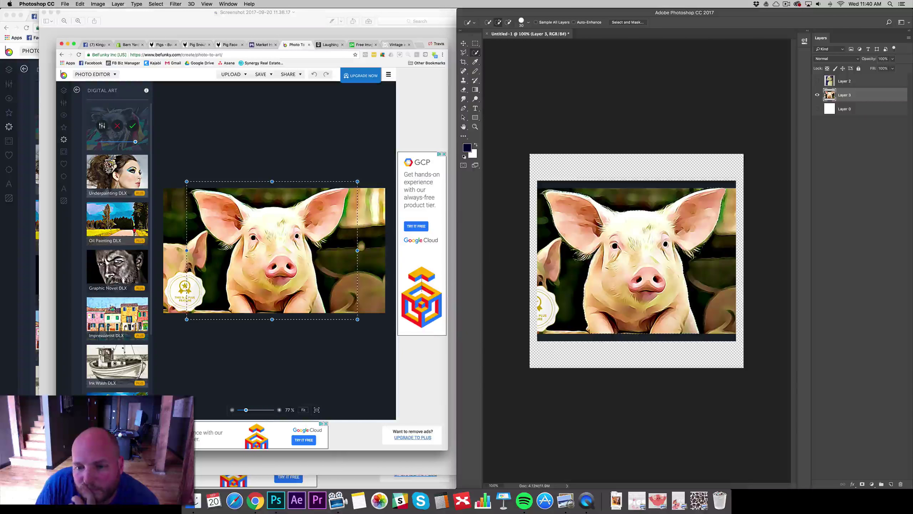
Refine the selection with a 2 px feather into a masked layer and move the pig down.
click(627, 22)
drag(818, 175, 828, 176)
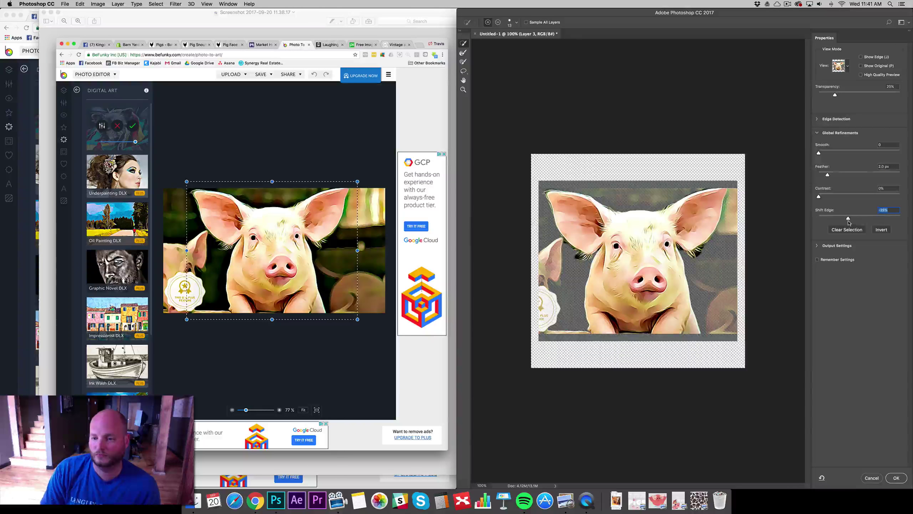
key(Return)
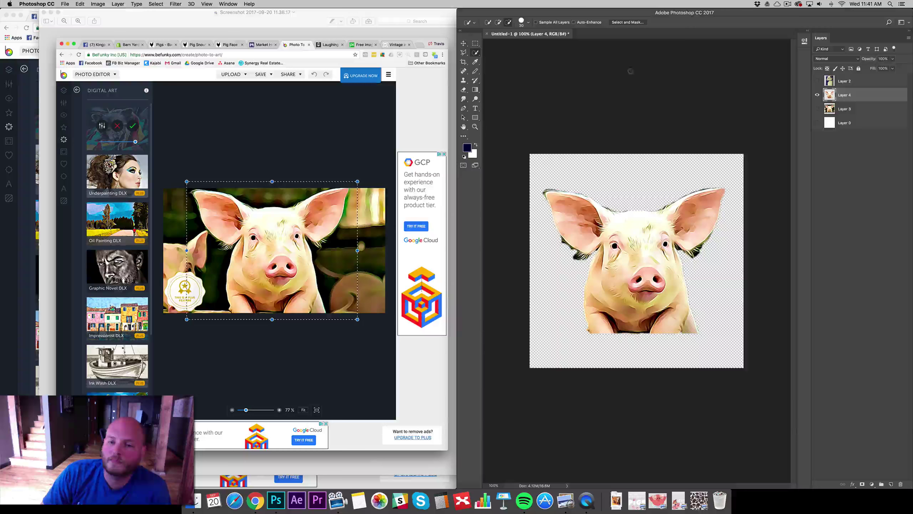
click(464, 43)
drag(650, 244, 652, 280)
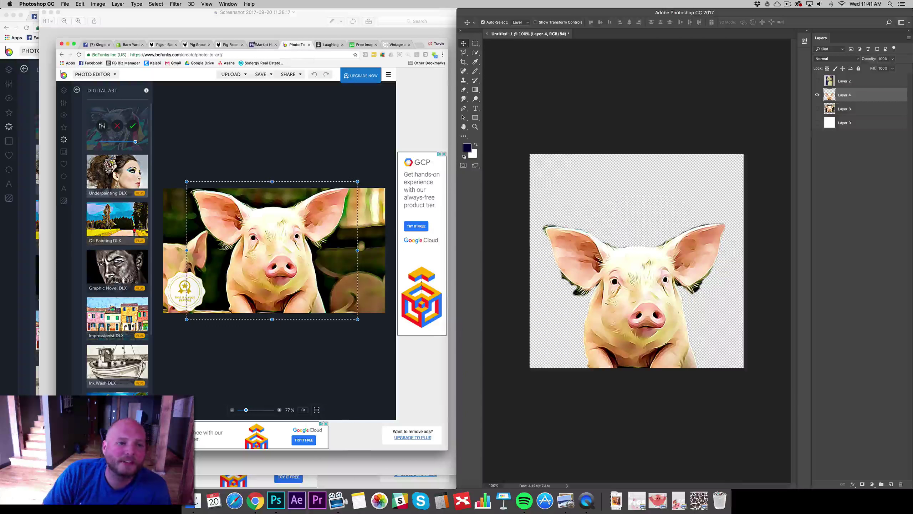
Close the screenshot window and browse Public Domain Archive's home page photos.
click(44, 12)
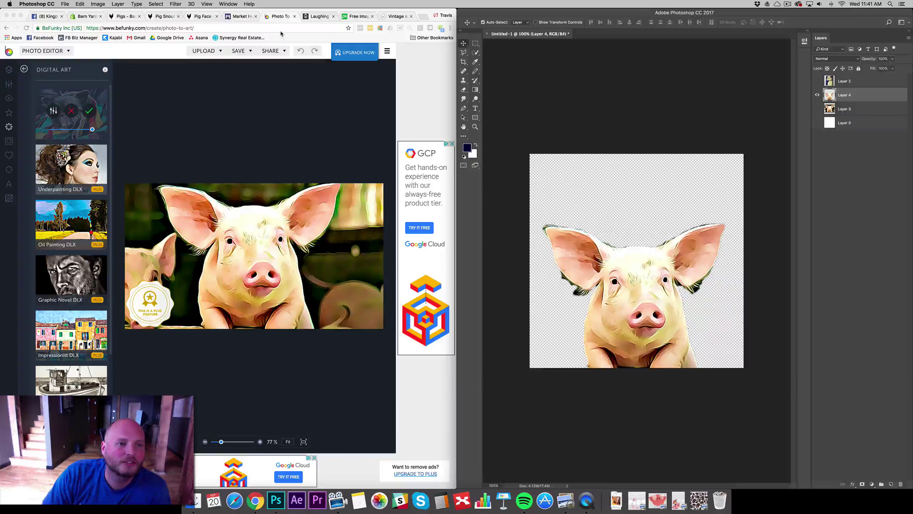
click(394, 17)
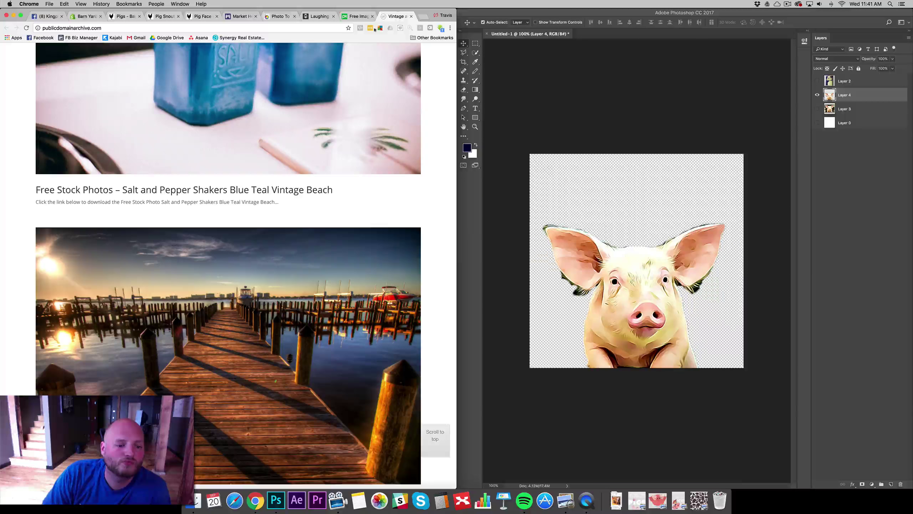
scroll(330, 83, down, 5)
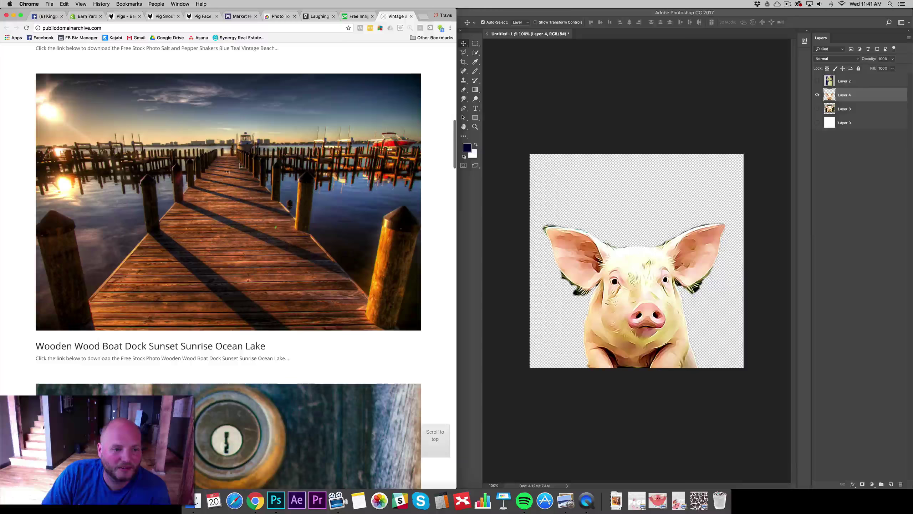
scroll(219, 191, down, 6)
scroll(218, 188, up, 15)
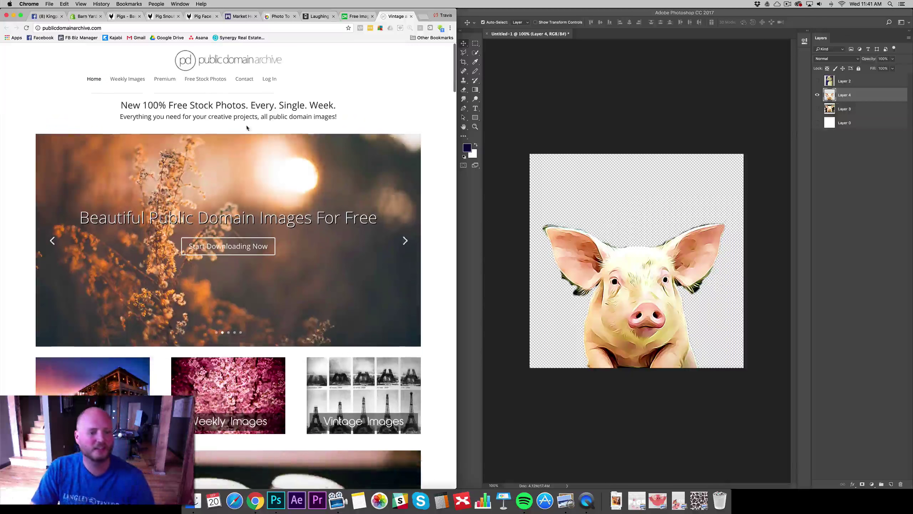
Scroll through Pixabay's Editor's Choice photos down to the starry galaxy photo on page 2.
click(358, 16)
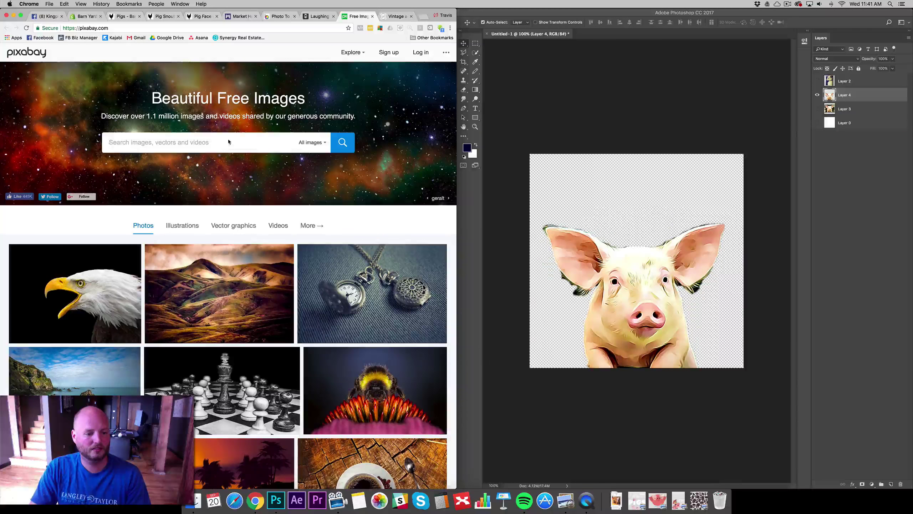
scroll(265, 265, down, 2)
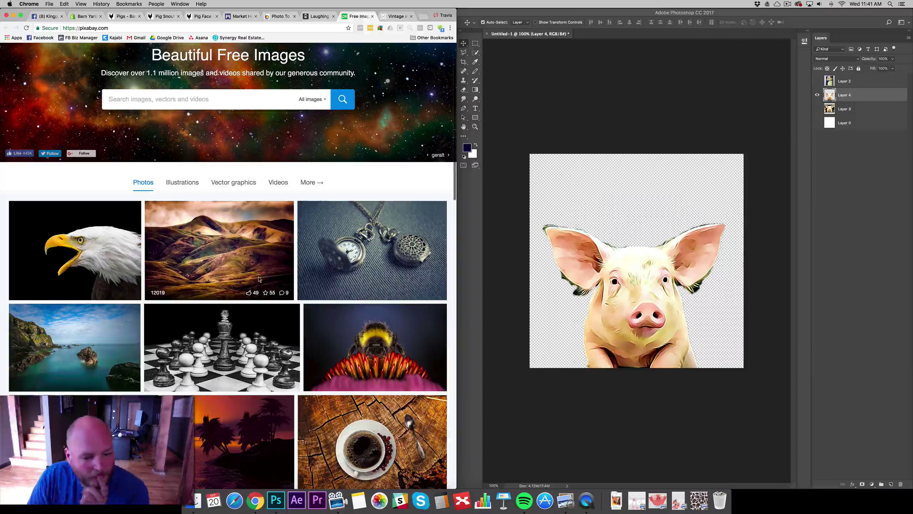
scroll(258, 279, down, 6)
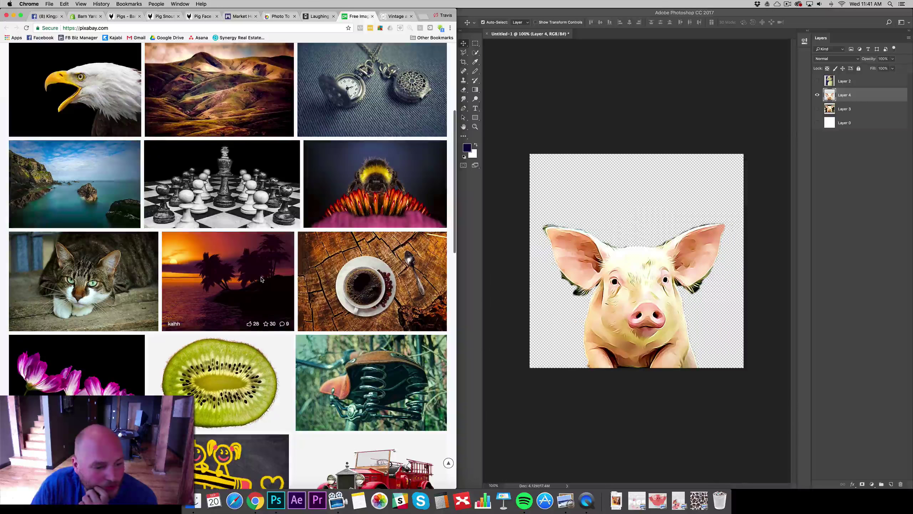
scroll(262, 279, down, 10)
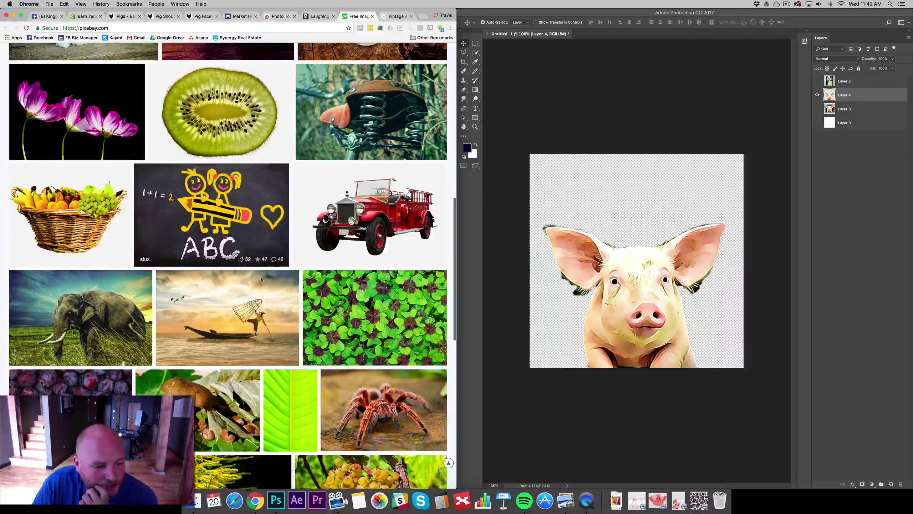
scroll(261, 279, down, 1)
scroll(318, 305, down, 10)
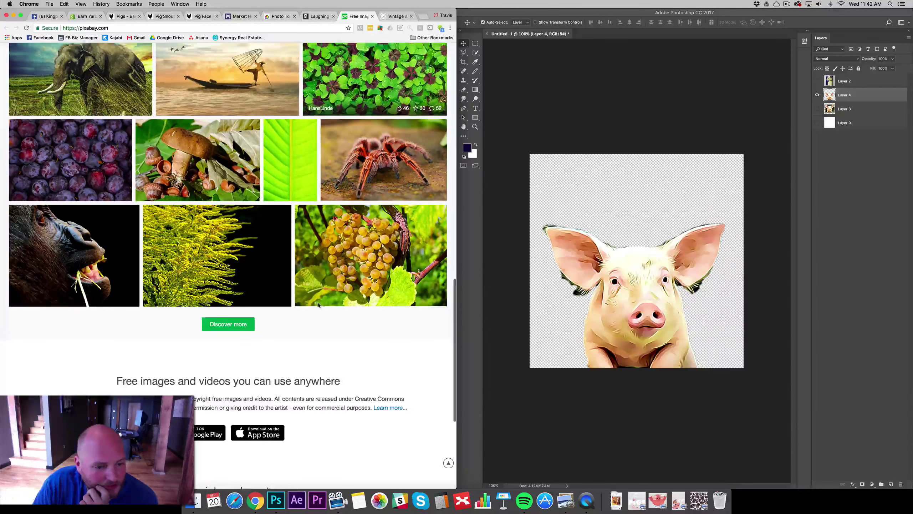
scroll(319, 305, up, 3)
scroll(318, 305, up, 2)
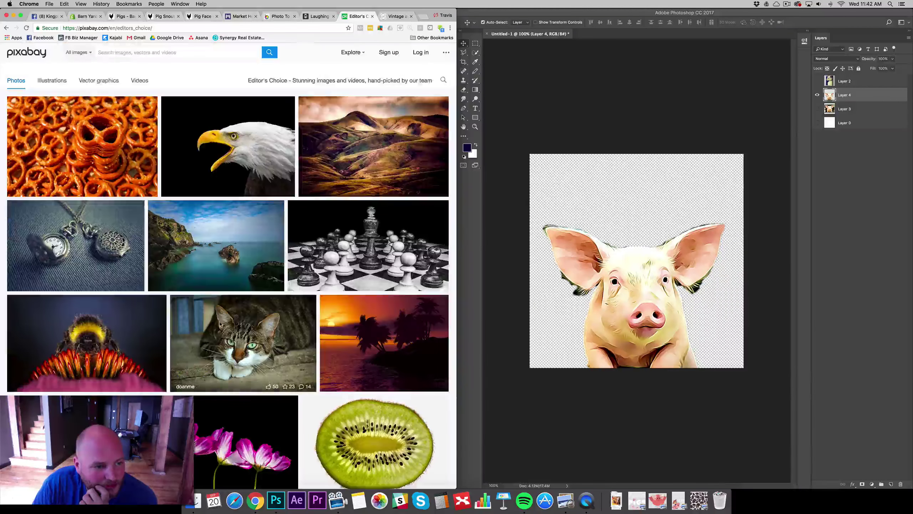
scroll(220, 324, down, 2)
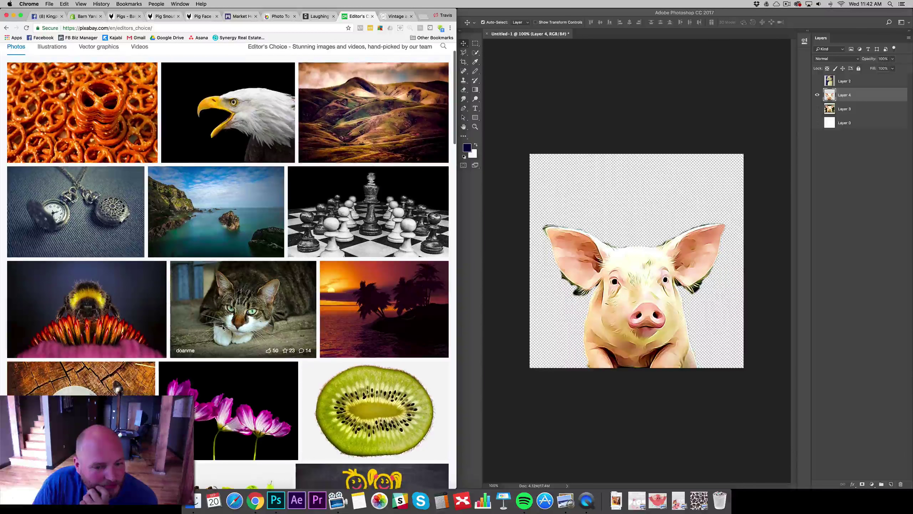
scroll(223, 327, down, 20)
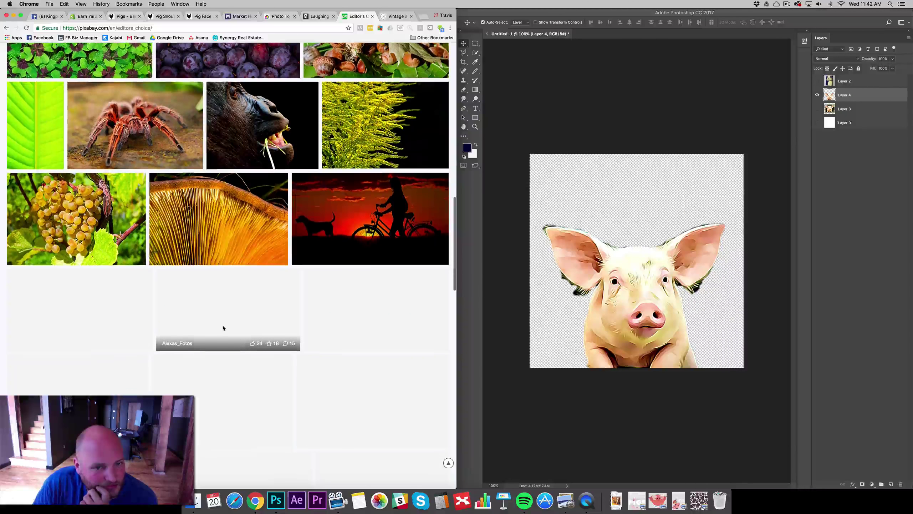
scroll(223, 327, down, 1)
scroll(223, 328, down, 8)
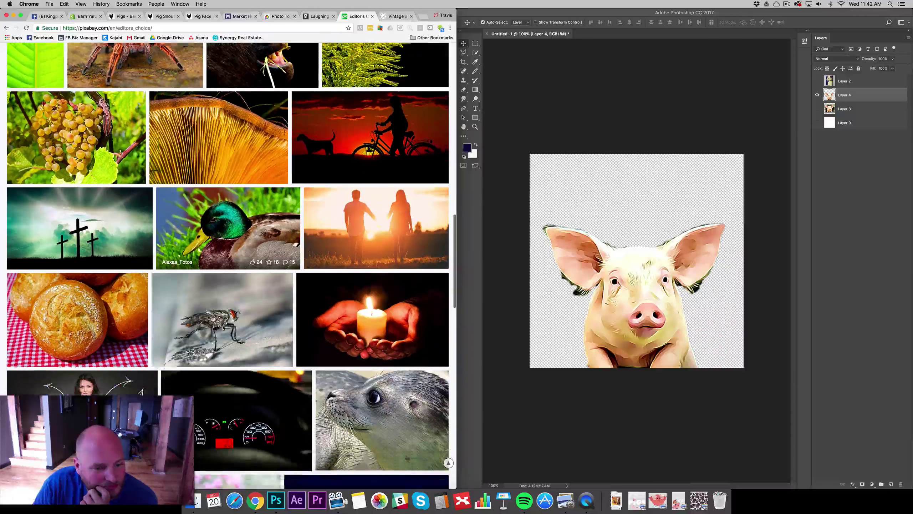
scroll(222, 327, down, 10)
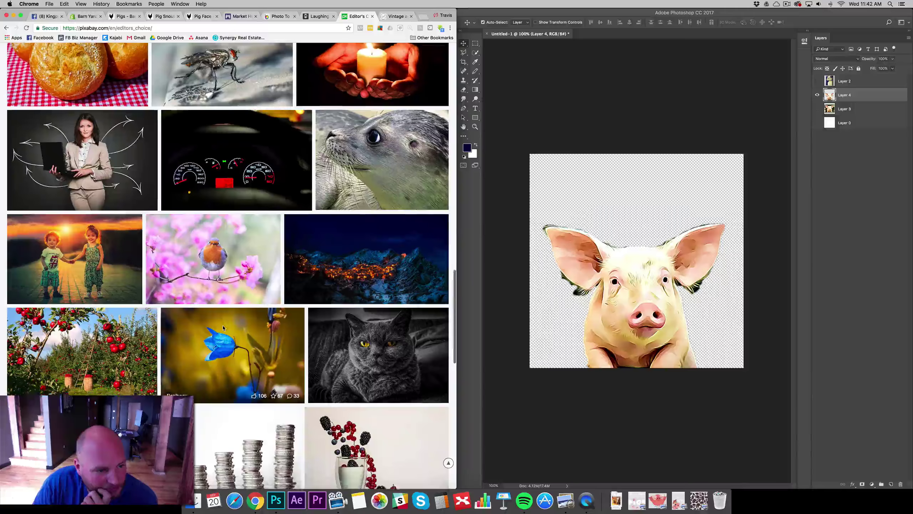
scroll(223, 328, down, 5)
scroll(223, 328, down, 15)
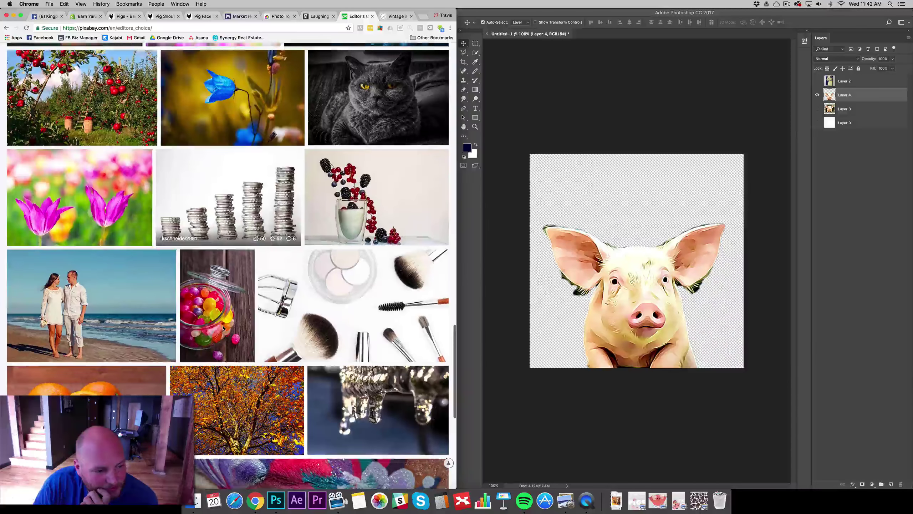
scroll(223, 327, down, 10)
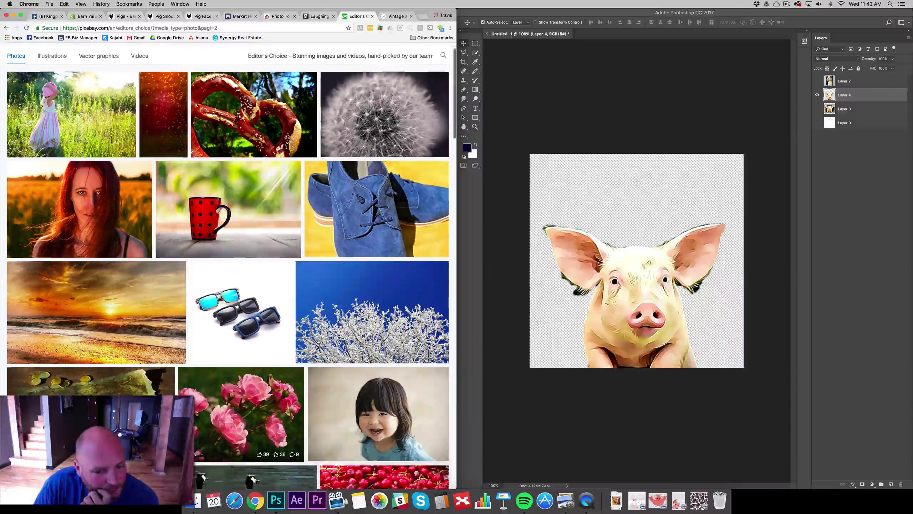
scroll(229, 266, down, 5)
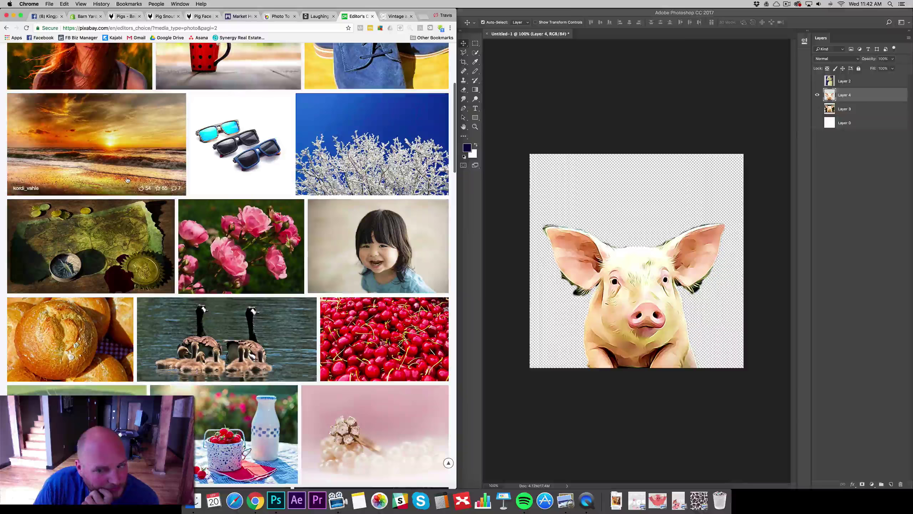
scroll(228, 304, down, 5)
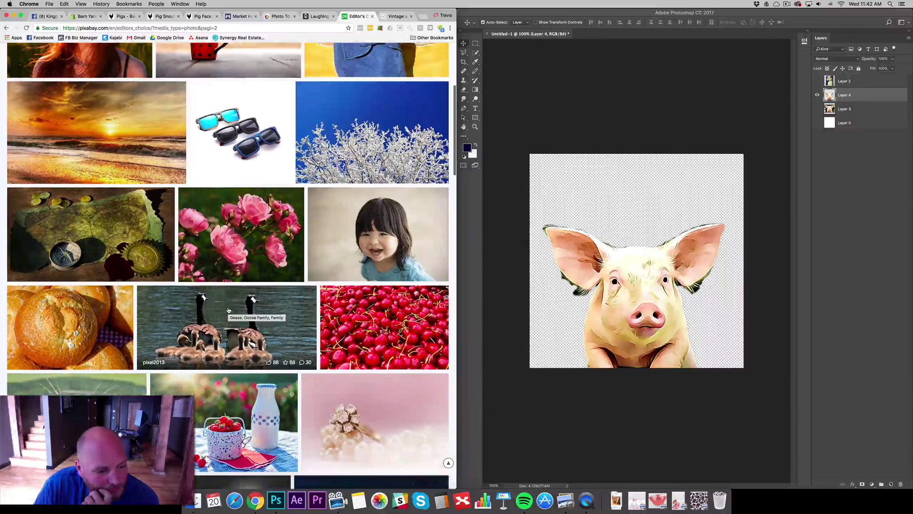
scroll(229, 304, down, 5)
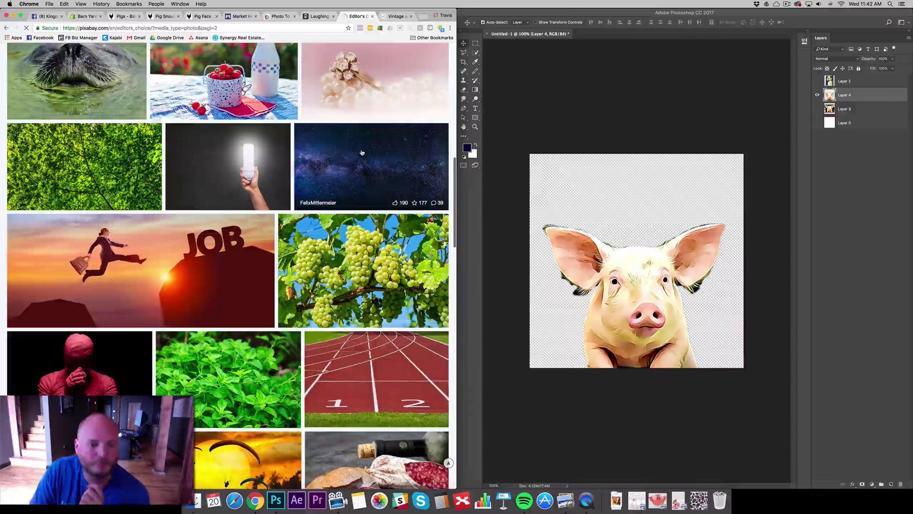
Drag the Milky Way photo into Photoshop, scale it to fill the canvas, and place it under the pig layer.
click(367, 137)
drag(230, 149, 636, 203)
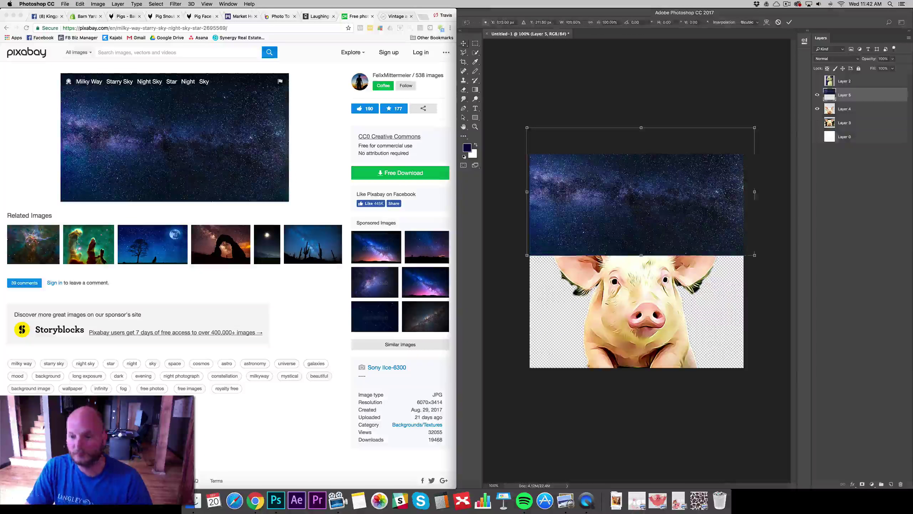
drag(526, 255, 316, 365)
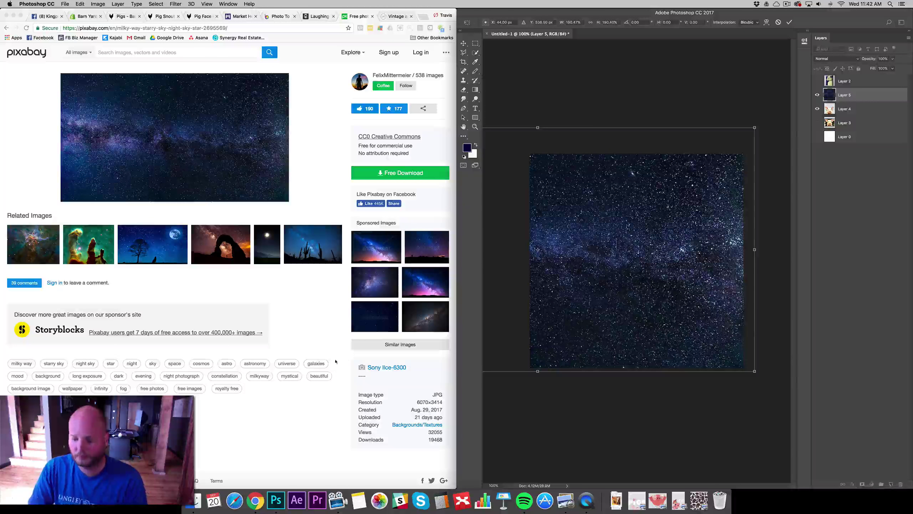
key(Return)
drag(843, 94, 841, 116)
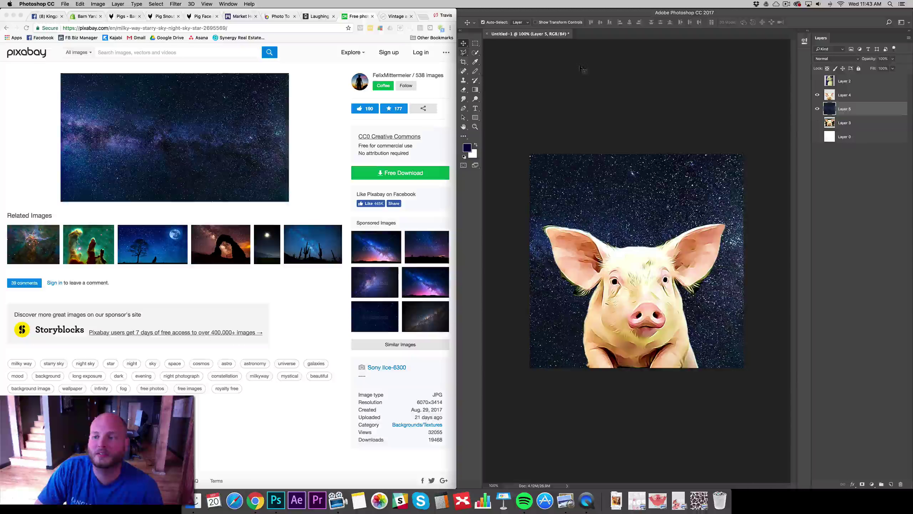
click(213, 201)
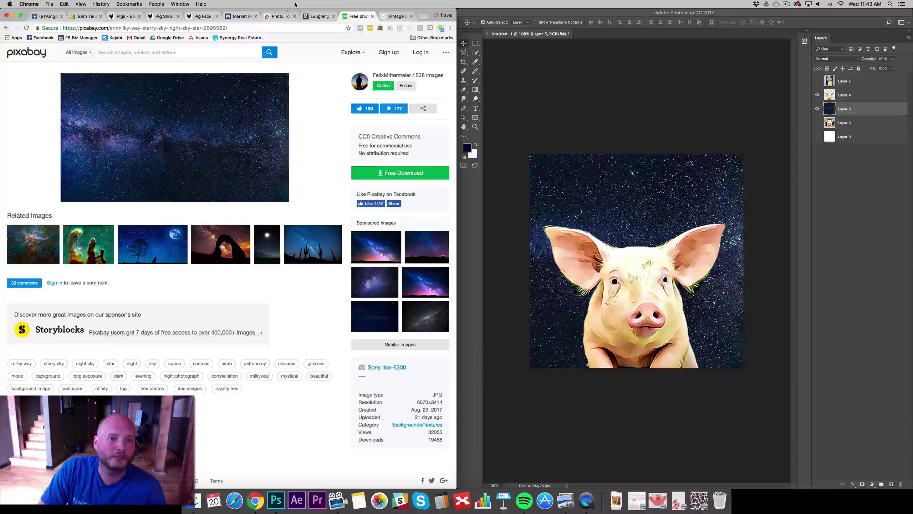
click(280, 16)
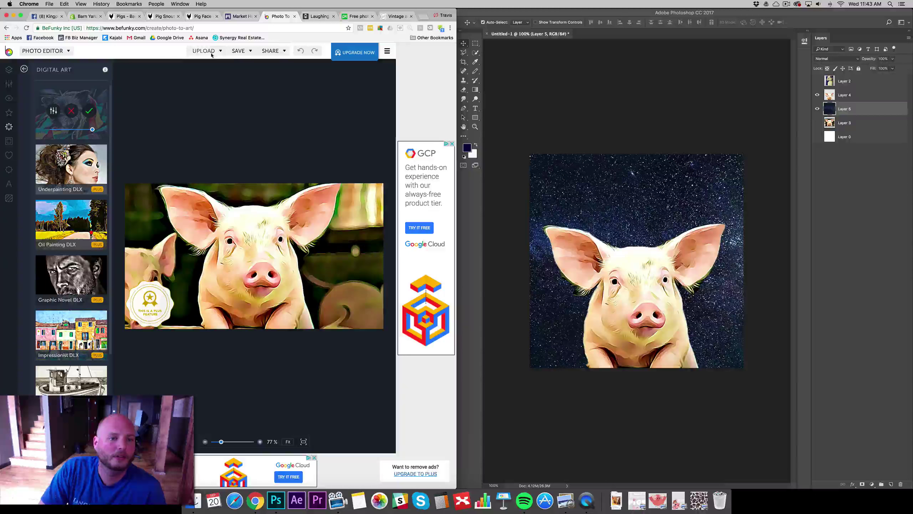
Upload the downloaded milky way image from the computer into BeFunky.
click(212, 54)
click(210, 63)
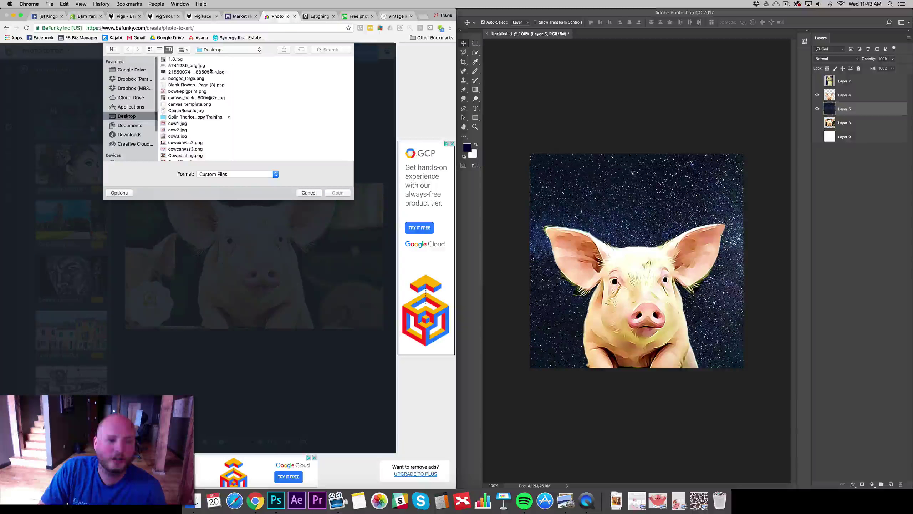
scroll(207, 90, down, 15)
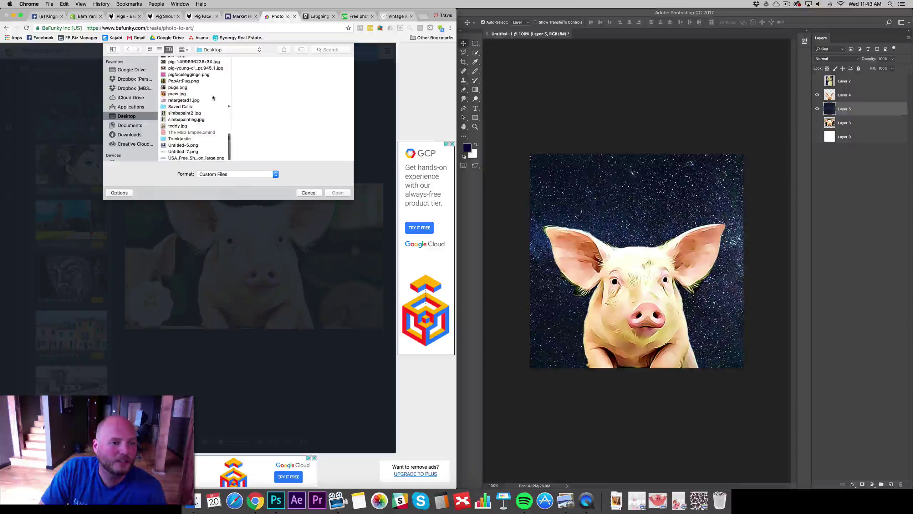
scroll(208, 97, up, 5)
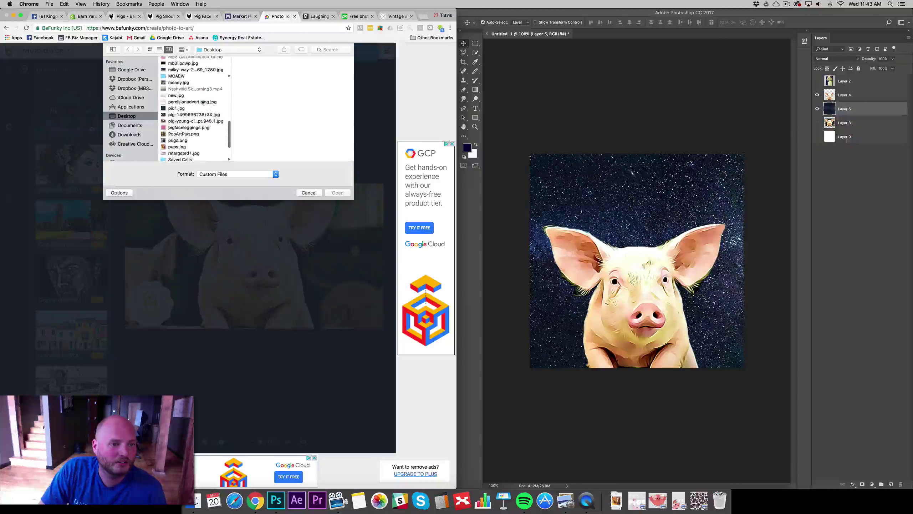
click(188, 70)
click(334, 193)
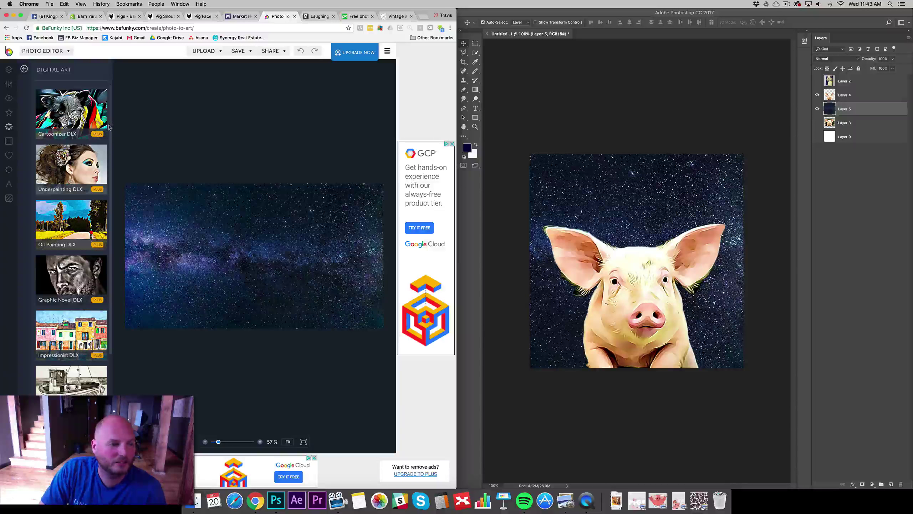
Try Underpainting DLX and Oil Painting DLX on the stars, settling on Cartoonizer DLX.
click(66, 109)
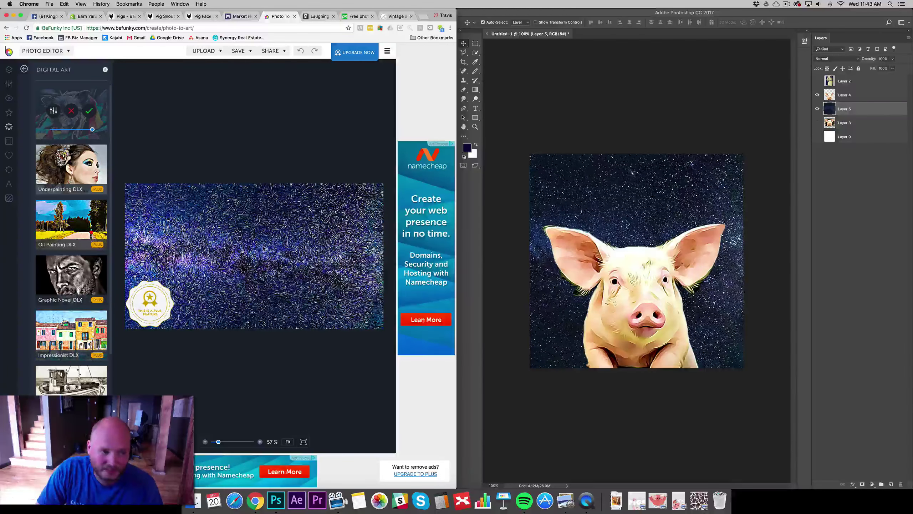
click(68, 162)
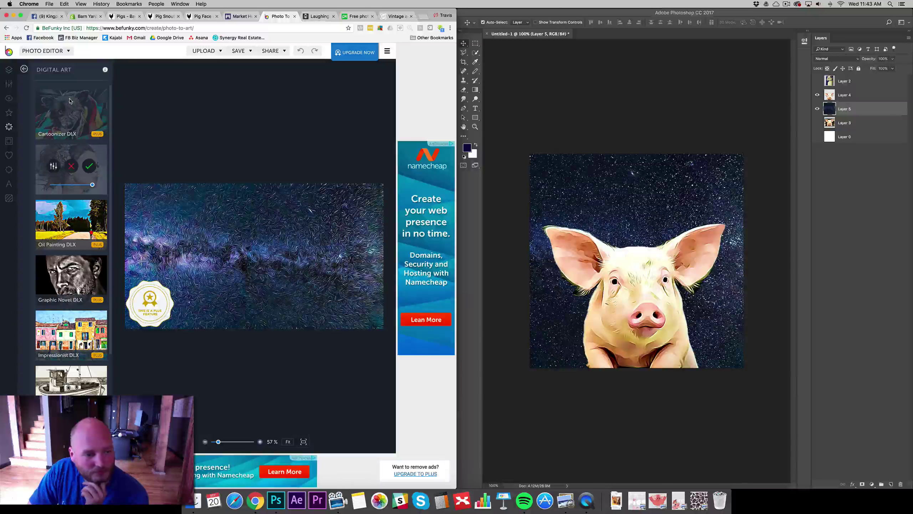
click(72, 225)
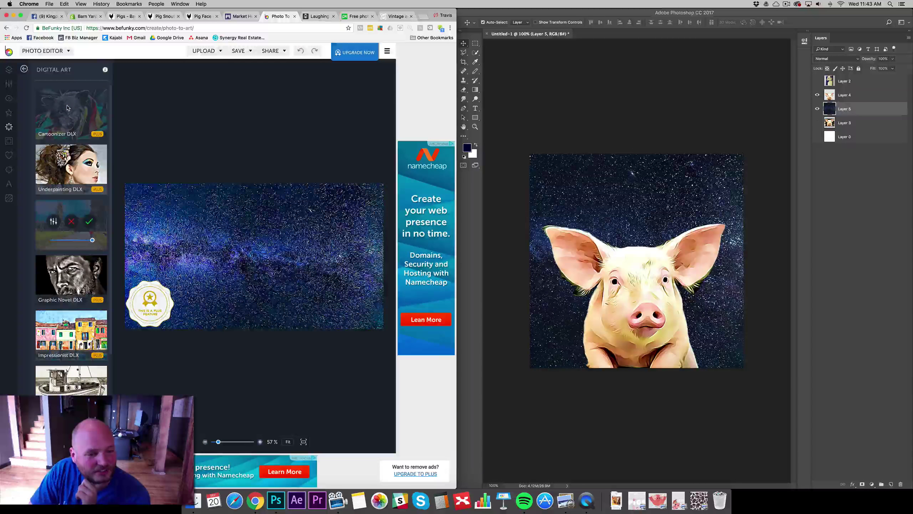
click(83, 110)
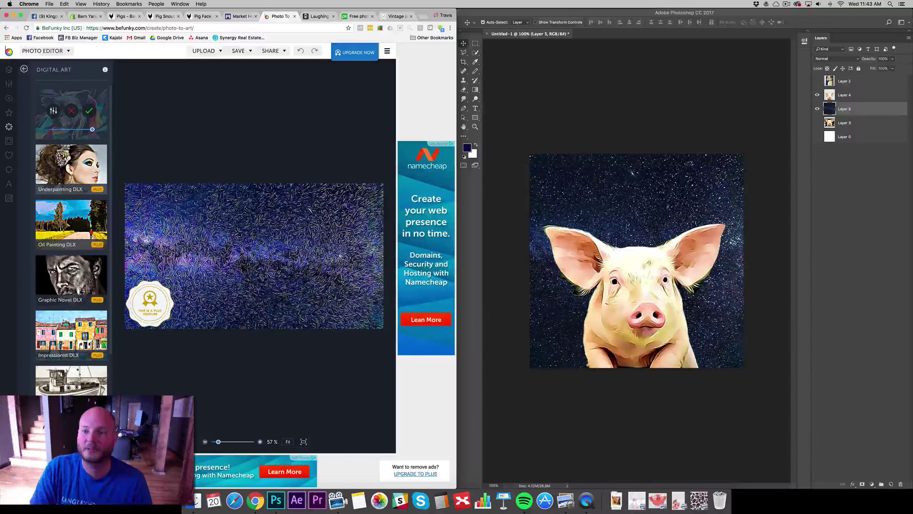
click(758, 4)
click(745, 32)
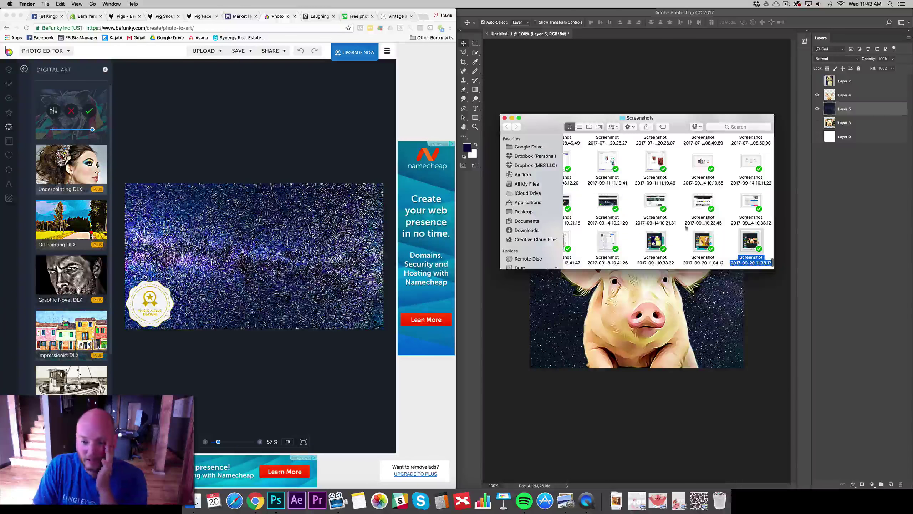
double_click(589, 231)
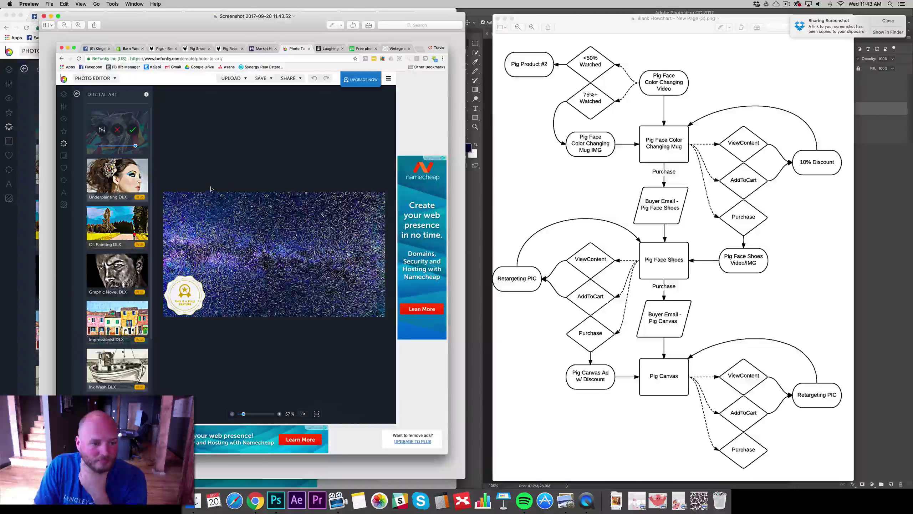
drag(318, 321, 379, 321)
key(super+c)
key(super+Tab)
key(super+v)
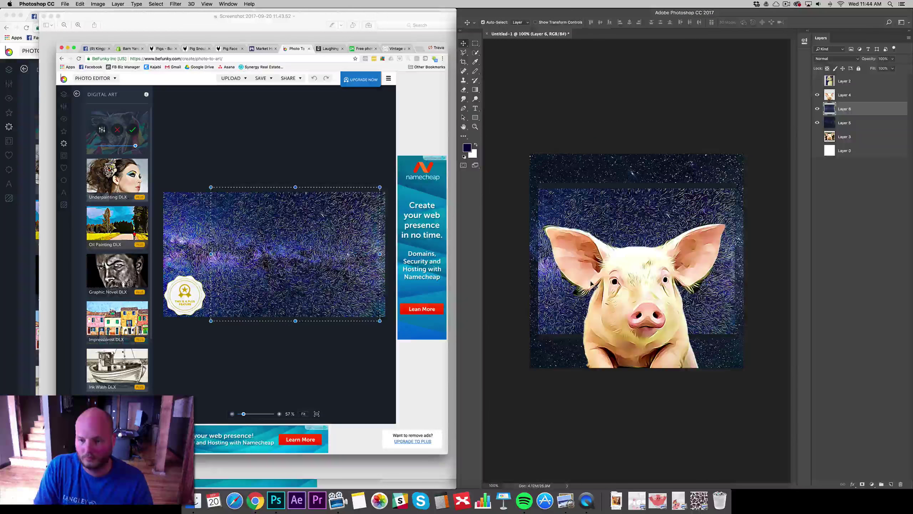
key(super+t)
drag(735, 183, 781, 146)
drag(538, 338, 489, 377)
key(Return)
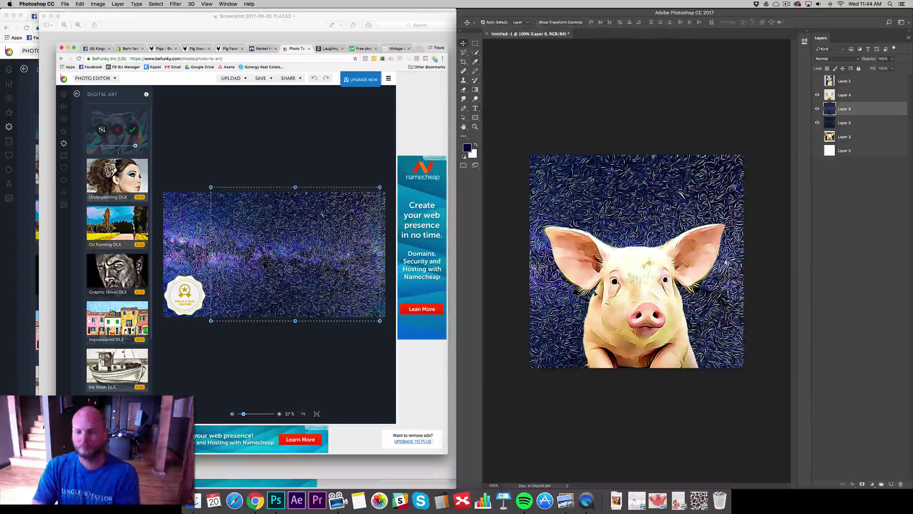
click(816, 108)
click(817, 108)
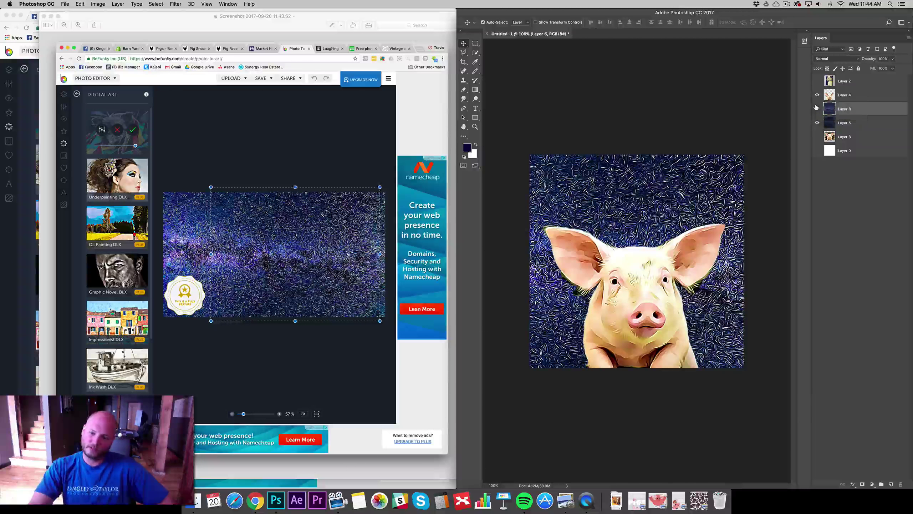
click(816, 108)
click(817, 108)
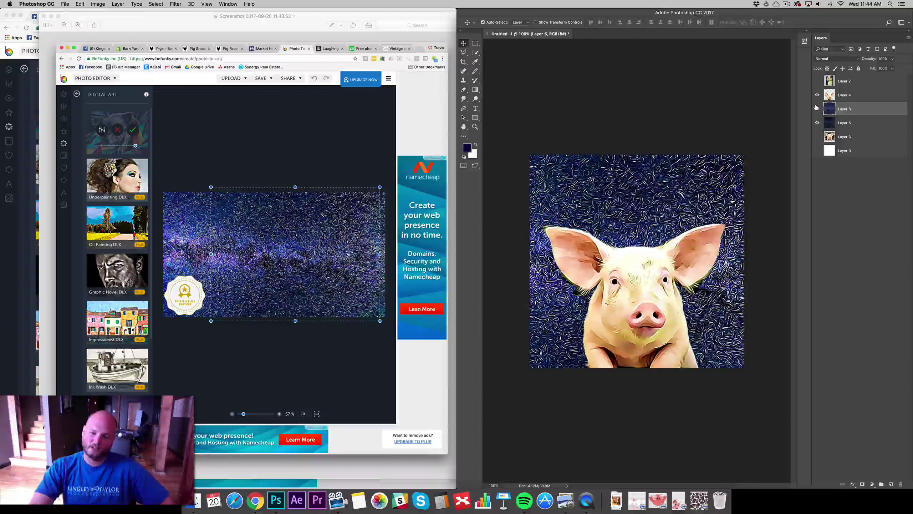
click(816, 108)
click(816, 109)
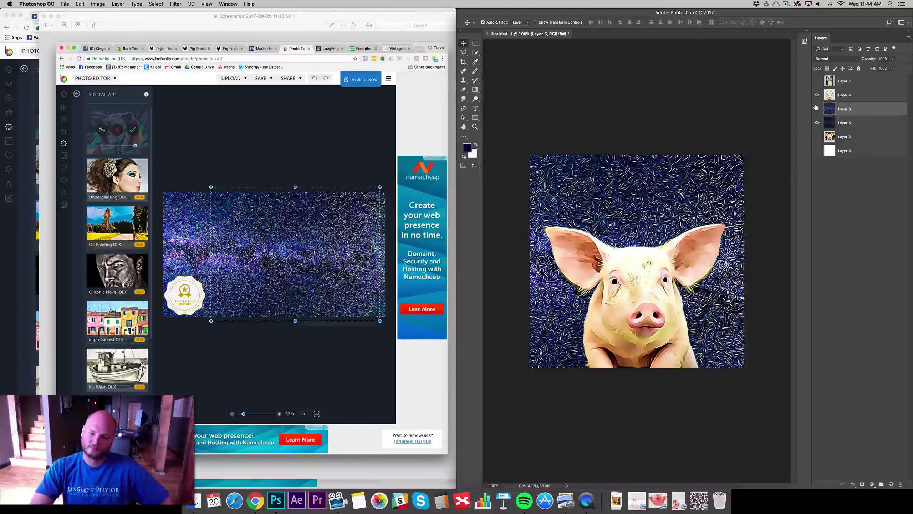
click(816, 108)
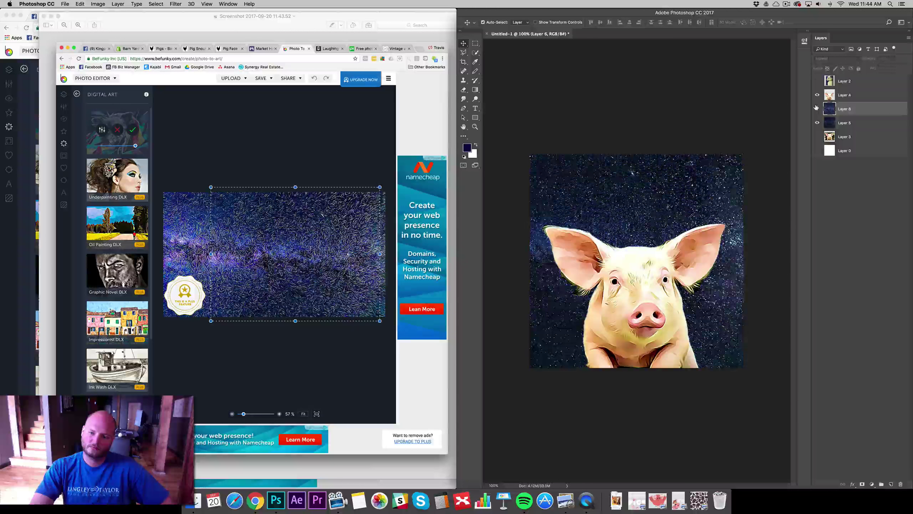
click(816, 108)
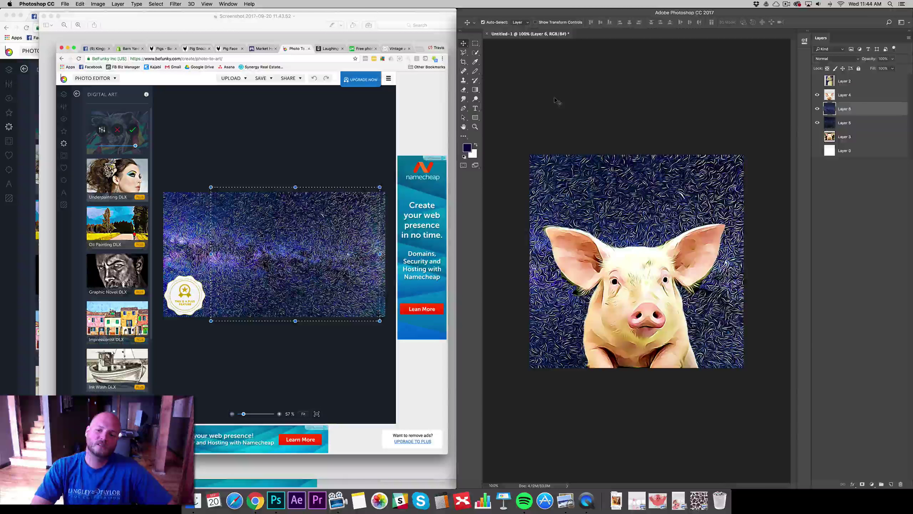
key(alt+bracketright)
key(e)
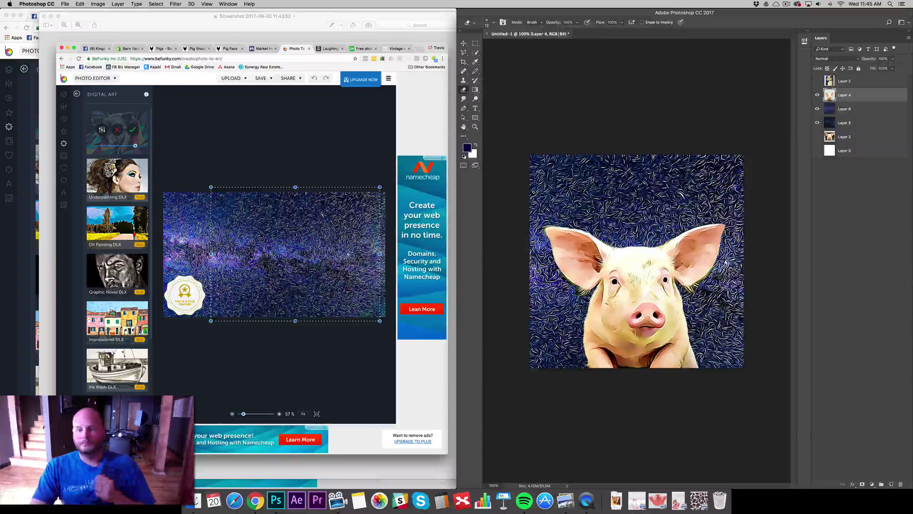
Close the Preview screenshot window and bring Photoshop with the pig artwork back to the front.
key(m)
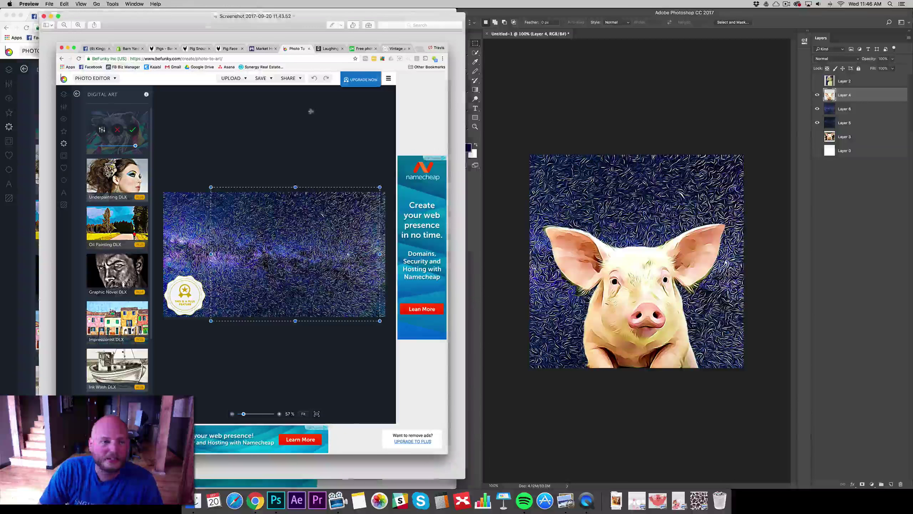
click(57, 16)
click(43, 16)
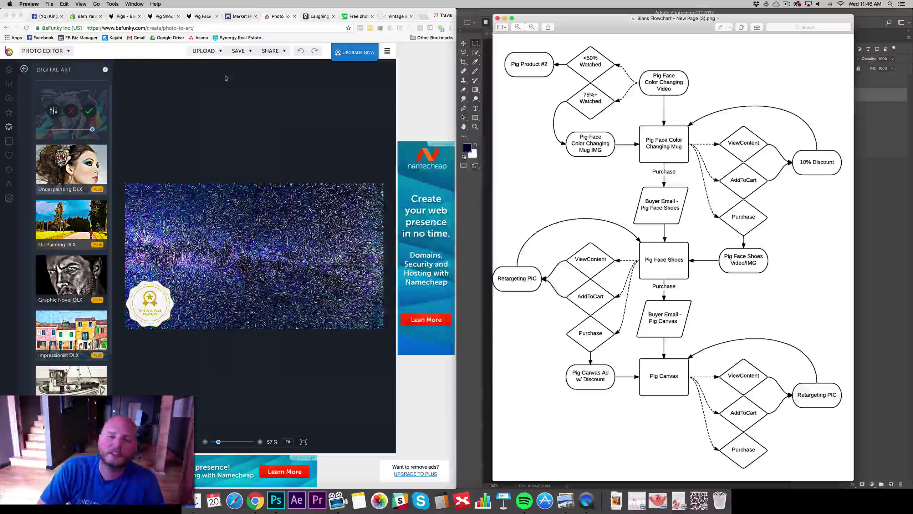
click(486, 14)
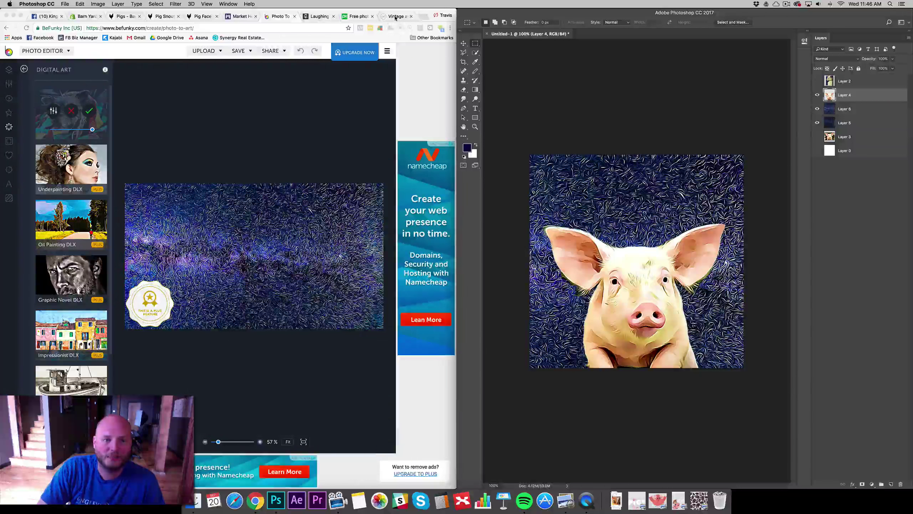
Search Pixabay for 'top hat'.
click(351, 16)
click(352, 17)
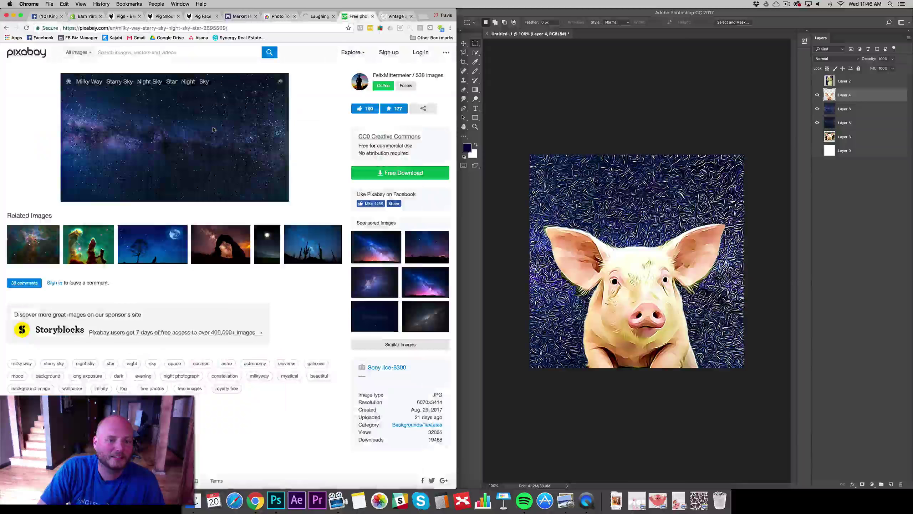
click(197, 53)
text(to)
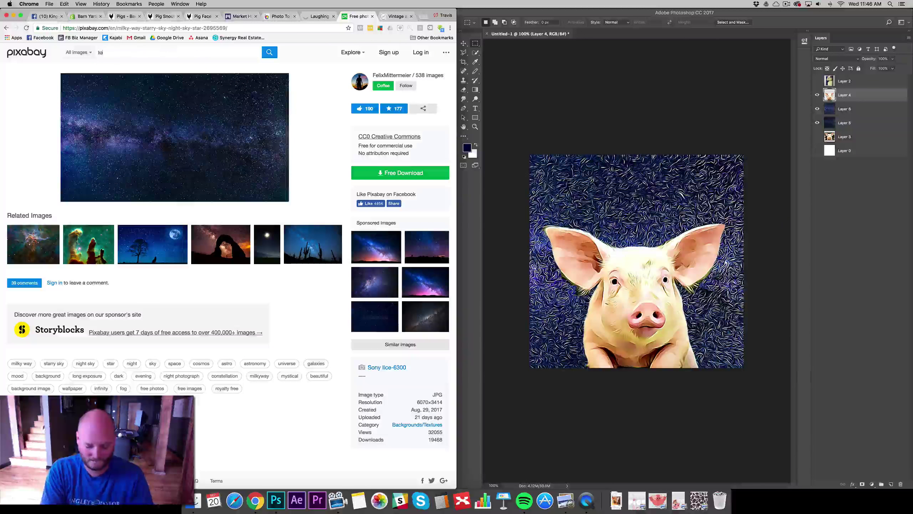
text(p hat)
key(Return)
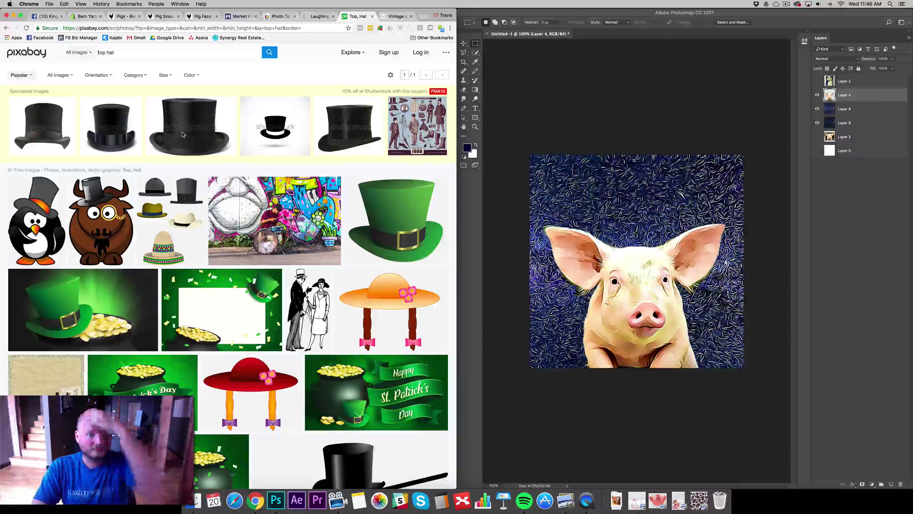
scroll(180, 149, down, 5)
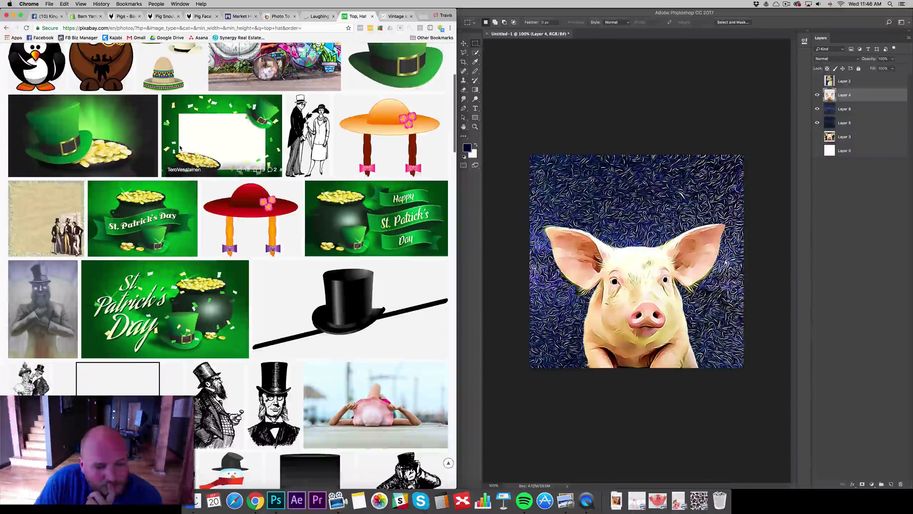
scroll(180, 148, up, 5)
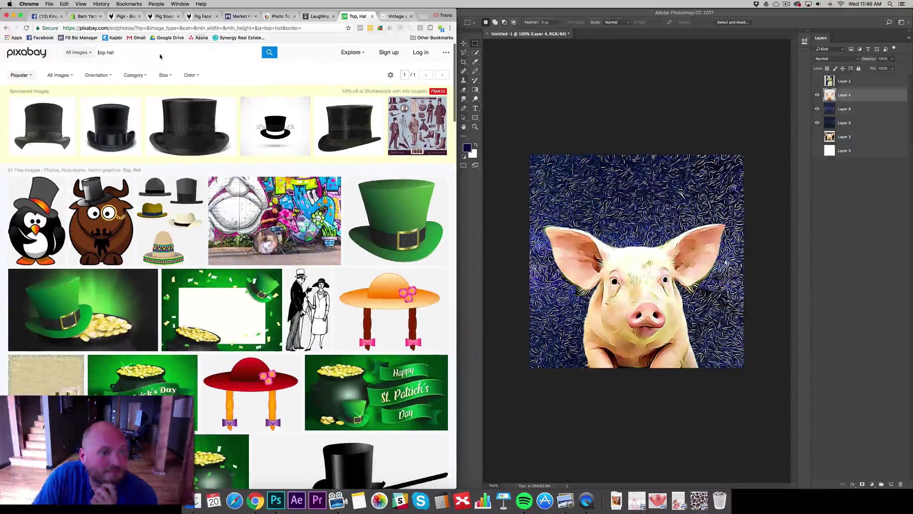
Run a Google search for 'top hat' and show the image results.
click(181, 31)
text(top hat)
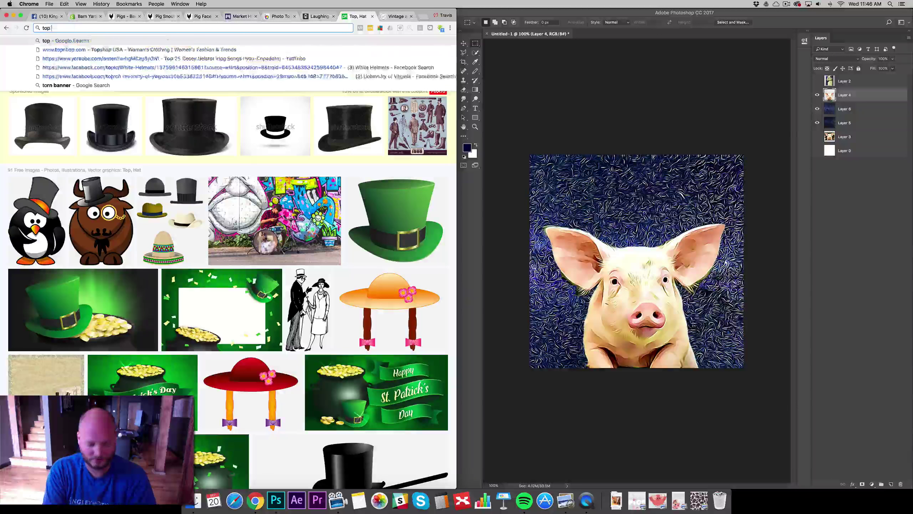
key(Return)
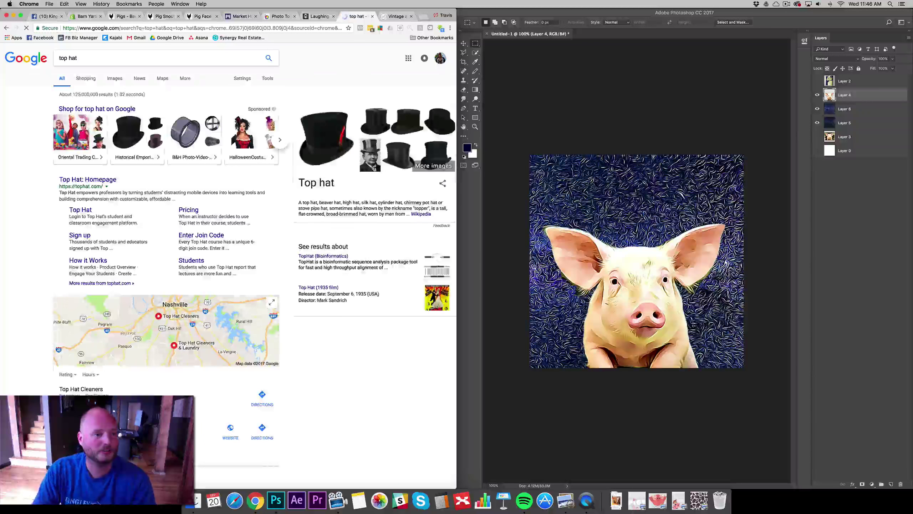
click(87, 78)
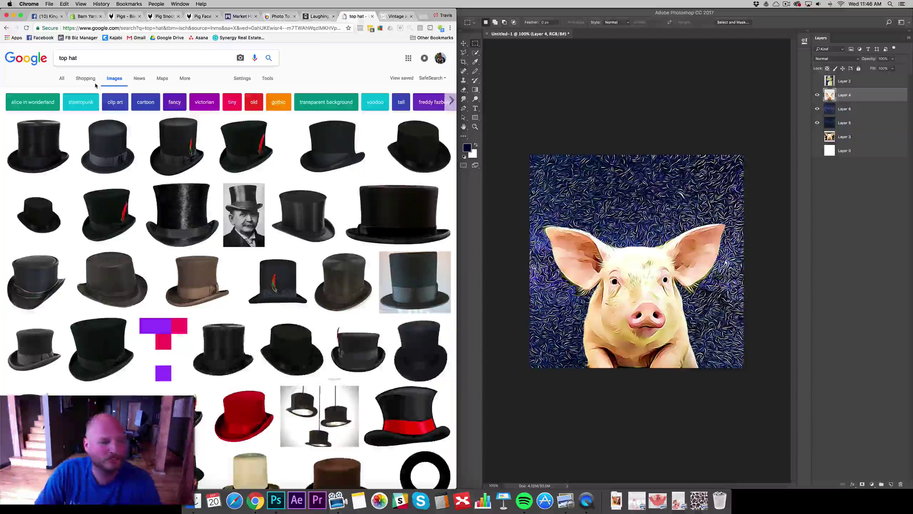
scroll(264, 215, down, 2)
Preview several top hats and drag the grey Scala Mad Hatter hat into the pig artwork.
click(223, 306)
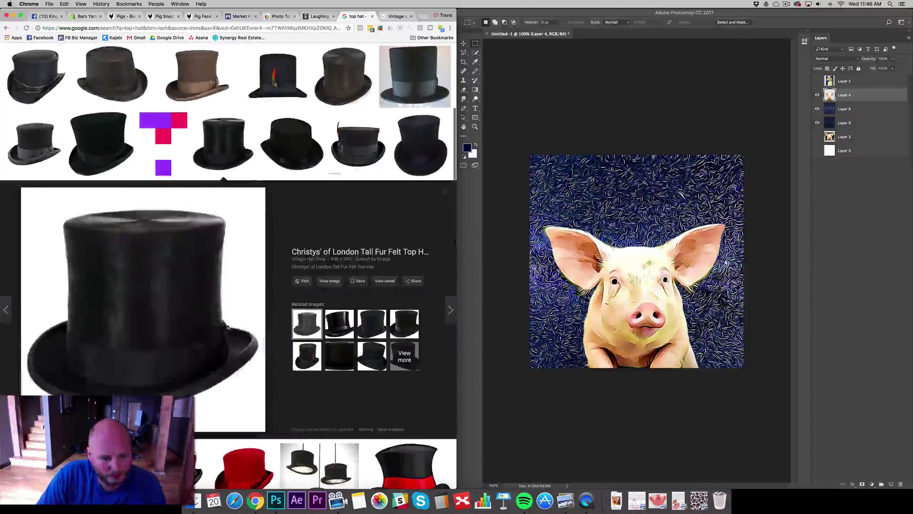
scroll(184, 300, up, 6)
click(182, 216)
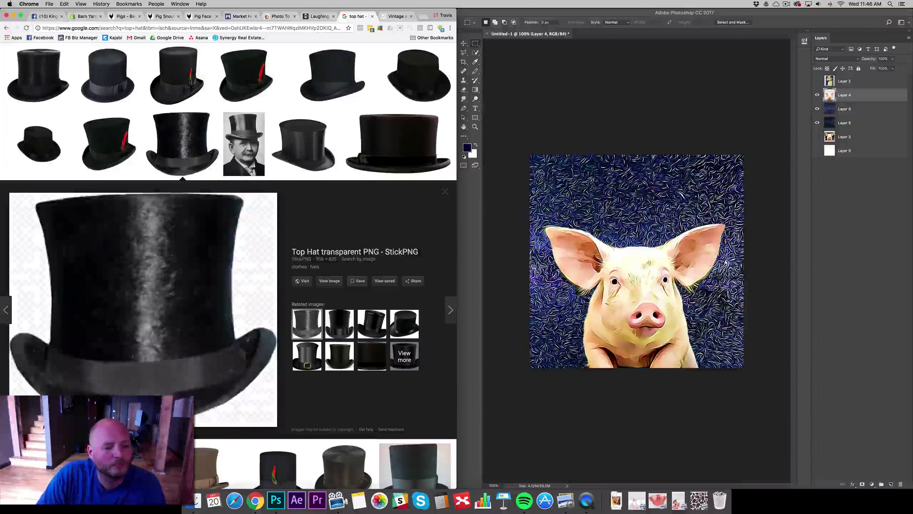
click(341, 352)
click(341, 352)
click(341, 352)
click(375, 280)
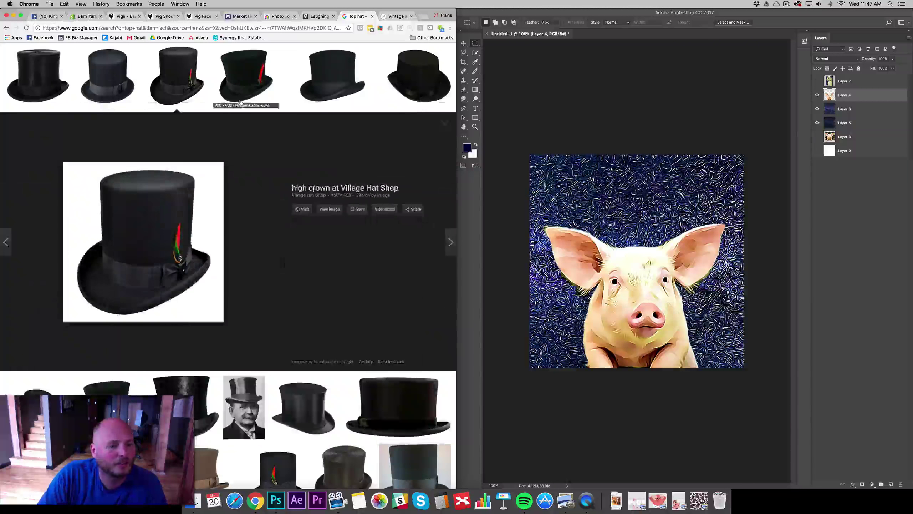
scroll(375, 280, down, 10)
click(269, 250)
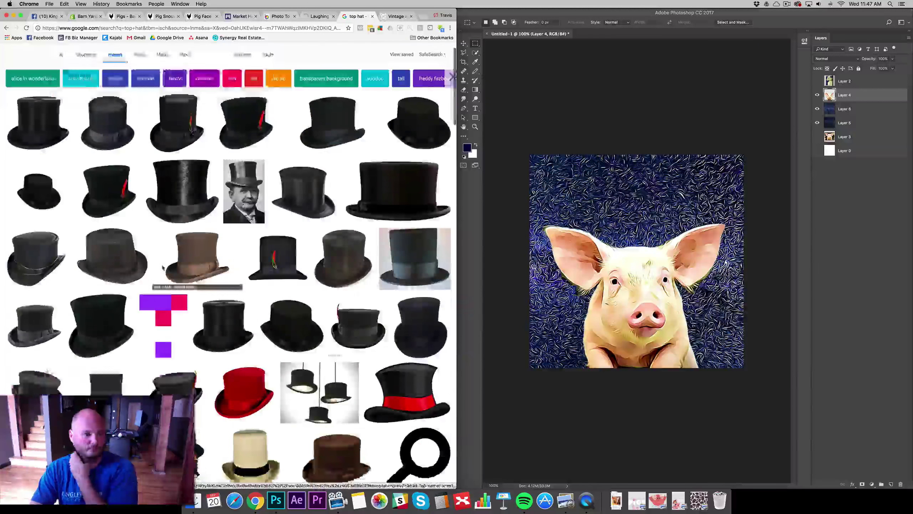
drag(144, 288, 636, 261)
Place the grey hat image, move it onto the pig's head and scale it to about 64%.
drag(697, 229, 898, 293)
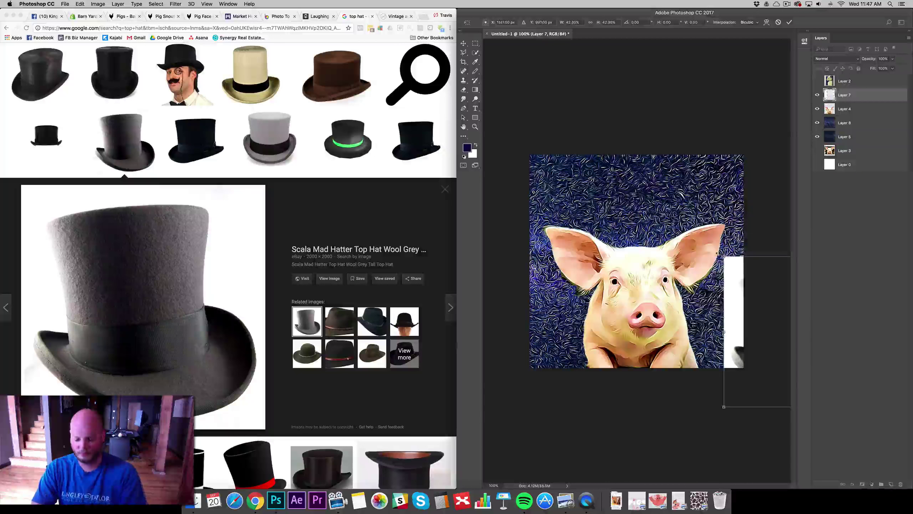
key(Return)
key(v)
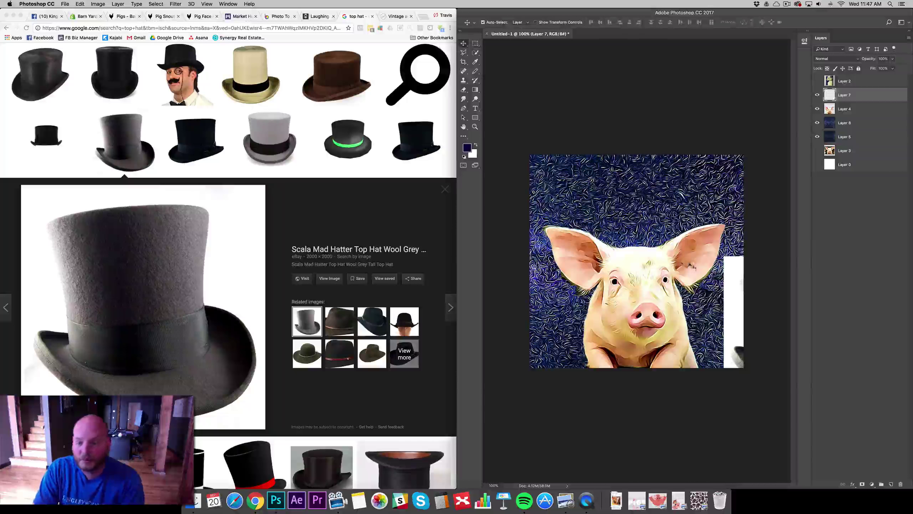
drag(729, 292, 590, 209)
key(super+t)
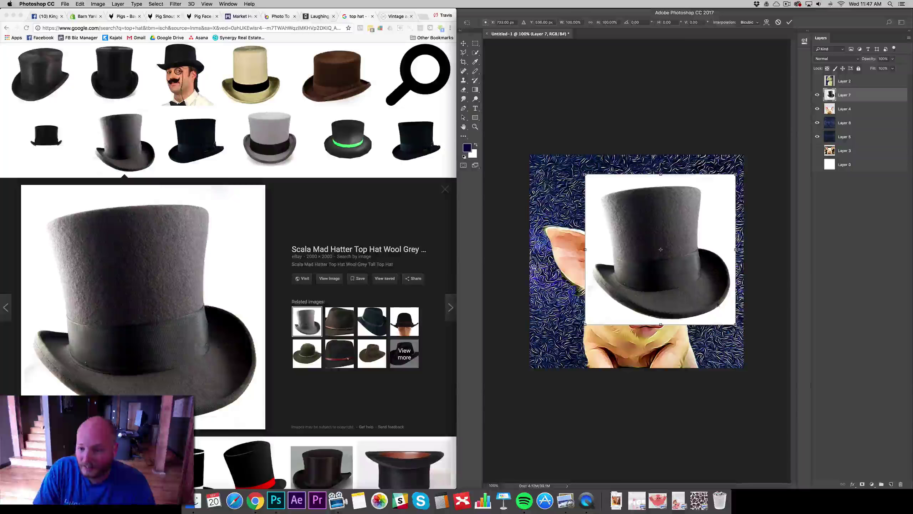
drag(732, 322, 681, 274)
Commit the hat's new size and try the Quick Selection options and edge refinement.
key(Return)
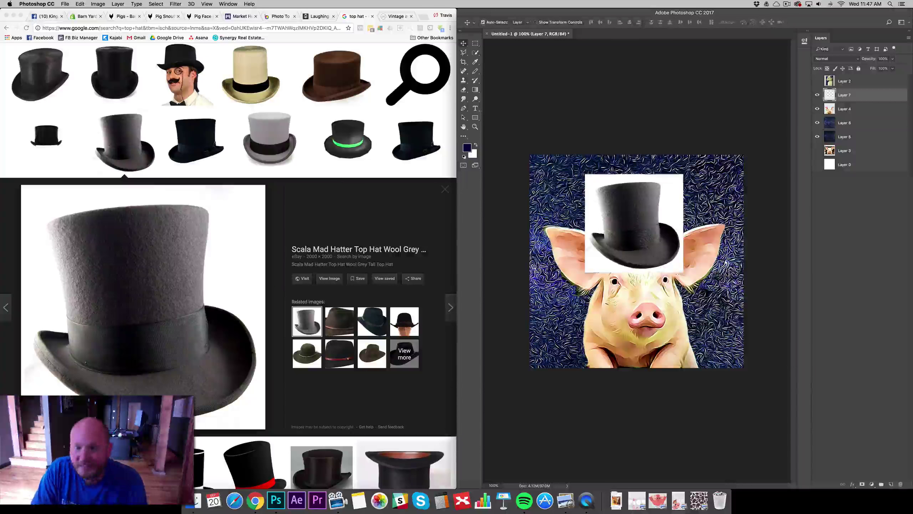
click(476, 54)
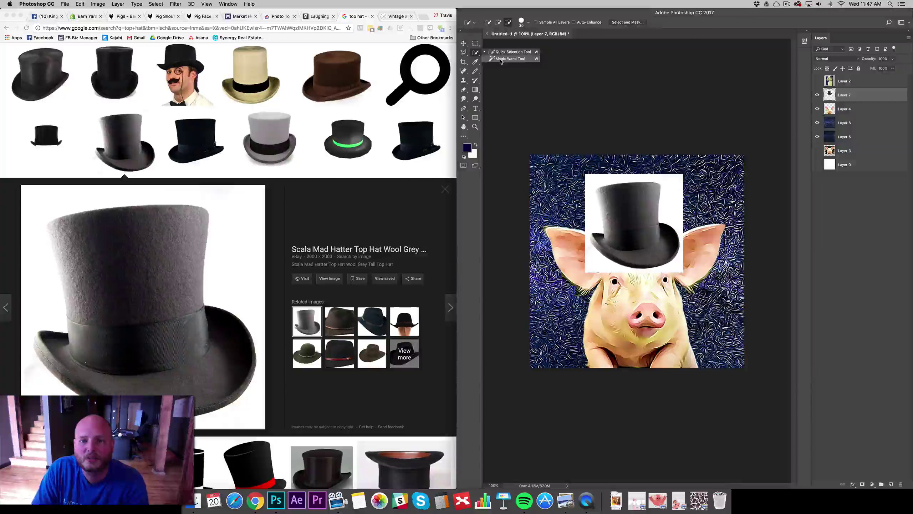
click(510, 58)
click(744, 22)
key(Escape)
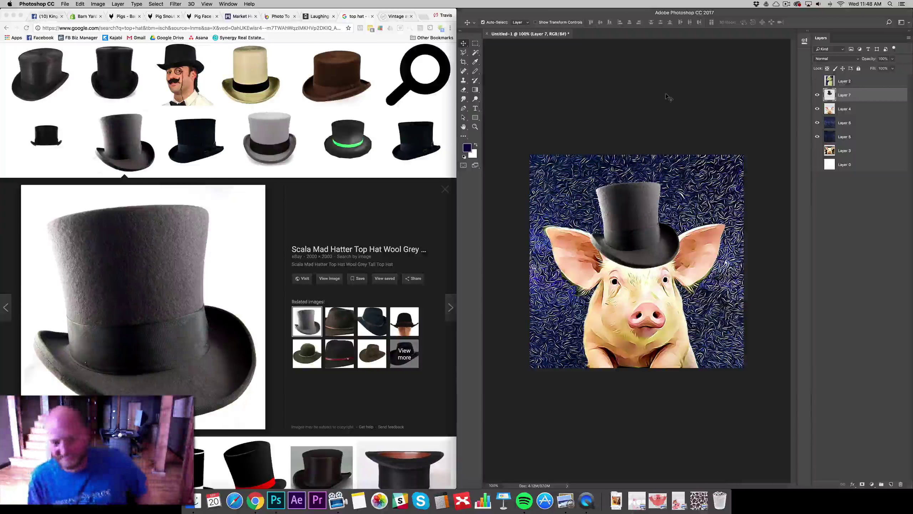
Fine-tune the hat on the pig's head, shrinking it to about 90% then enlarging to 112%.
drag(635, 234, 636, 232)
key(ctrl+t)
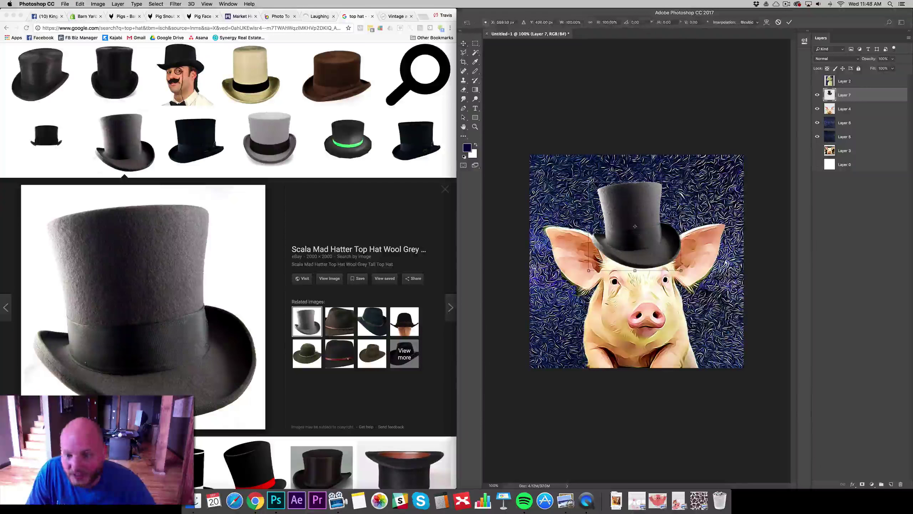
drag(683, 180, 674, 188)
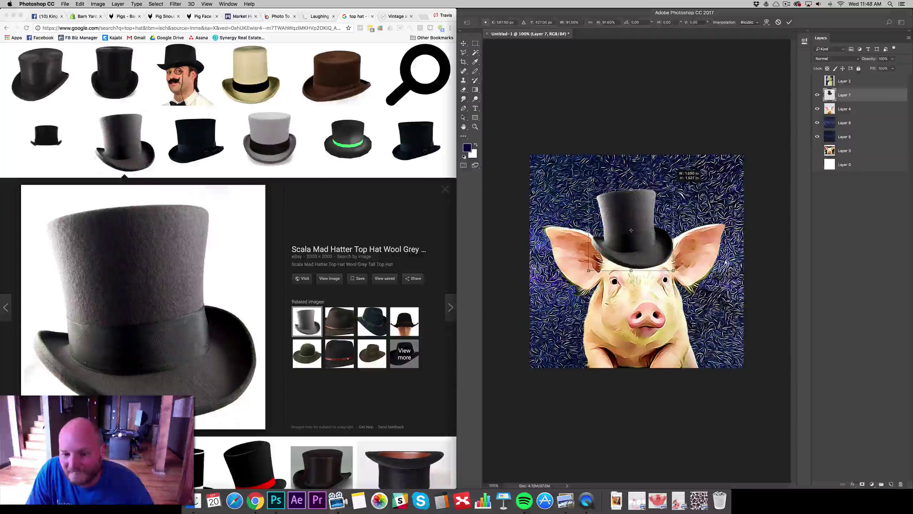
key(Return)
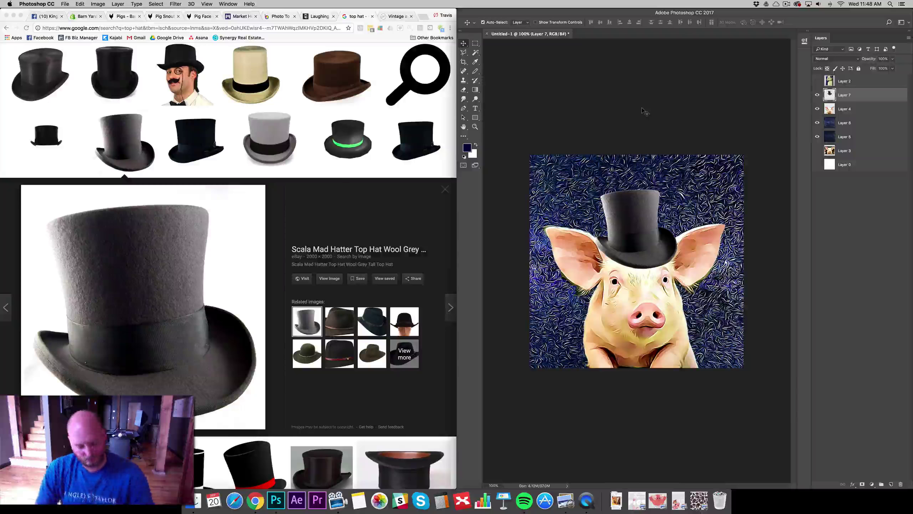
key(super+t)
drag(592, 189, 582, 179)
key(Return)
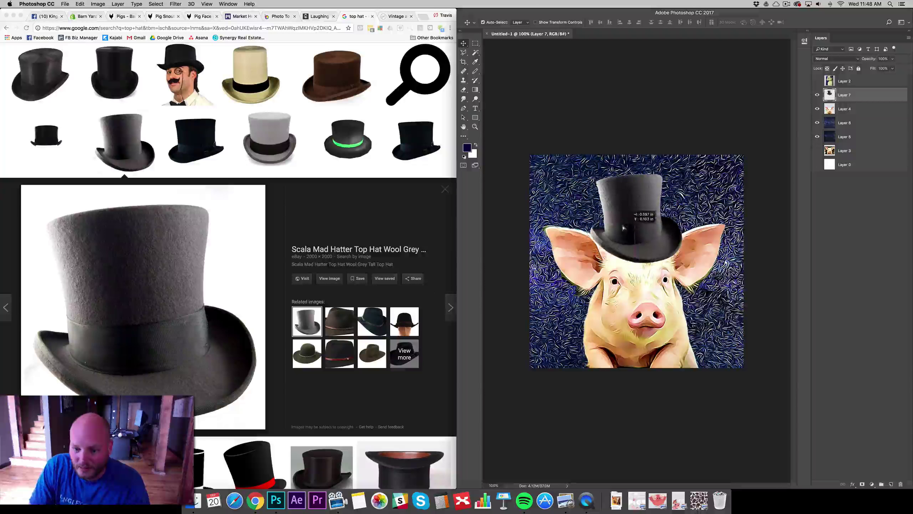
drag(619, 236, 623, 229)
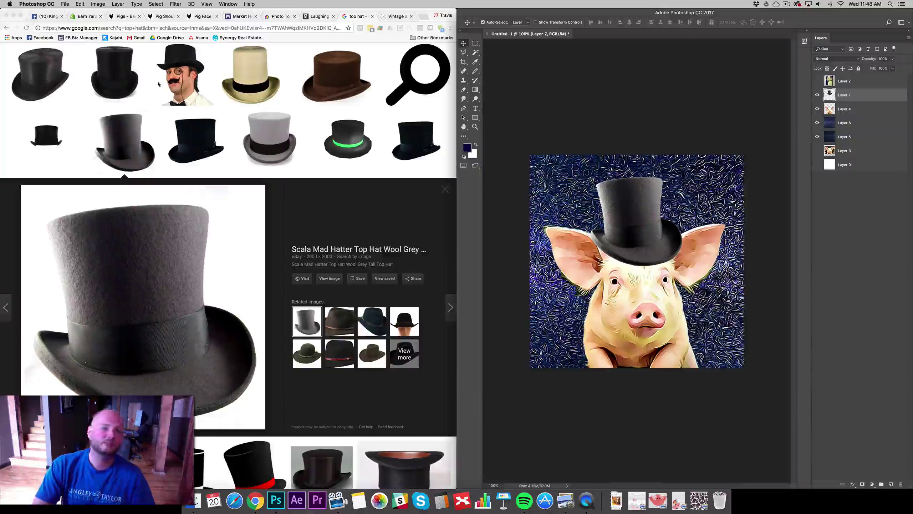
scroll(158, 83, up, 10)
scroll(216, 155, down, 2)
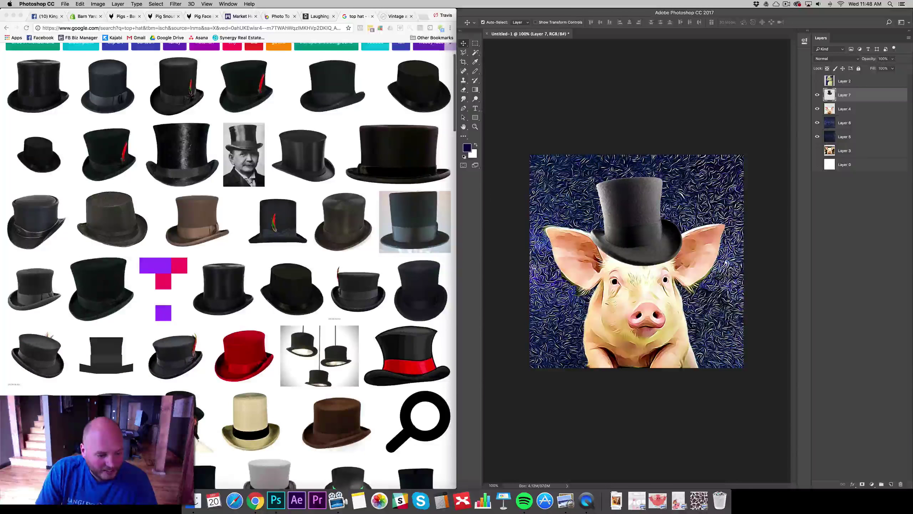
scroll(253, 237, up, 3)
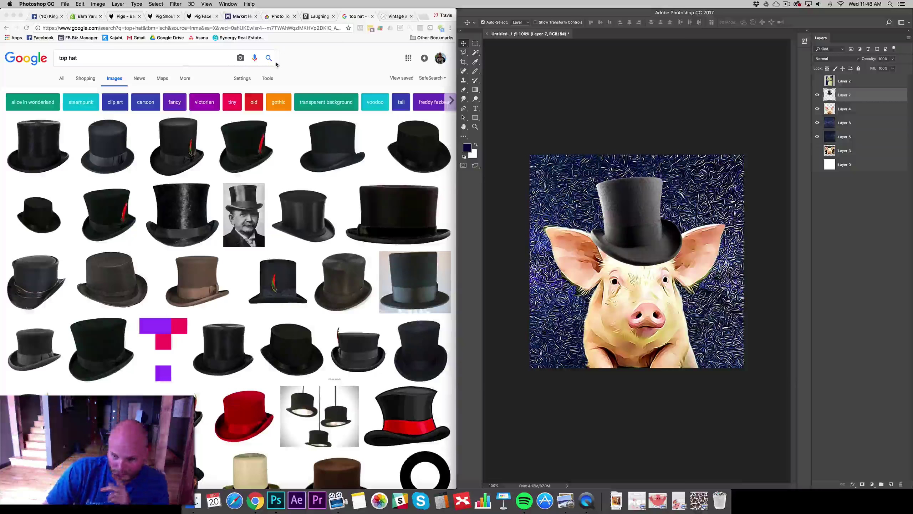
Copy the hat layer into a new document and apply a BeFunky Digital Art painting filter.
super+click(834, 97)
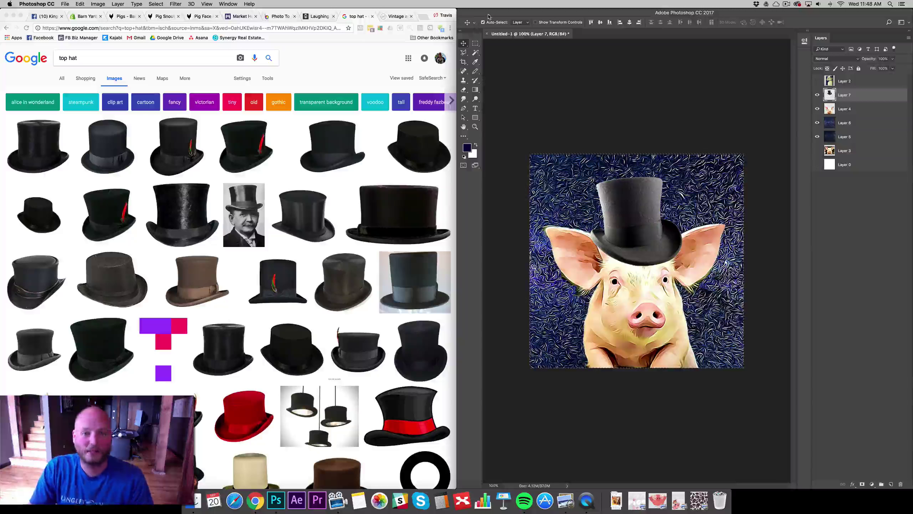
key(super+n)
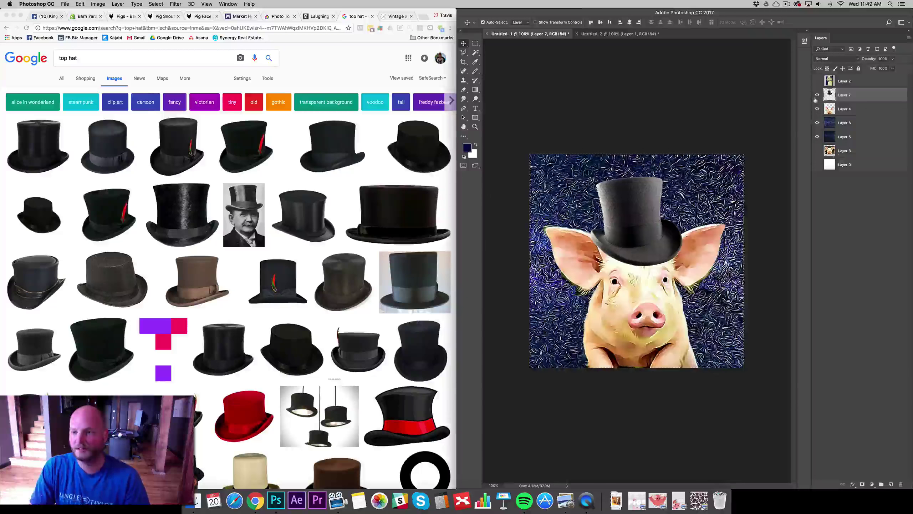
alt+click(818, 94)
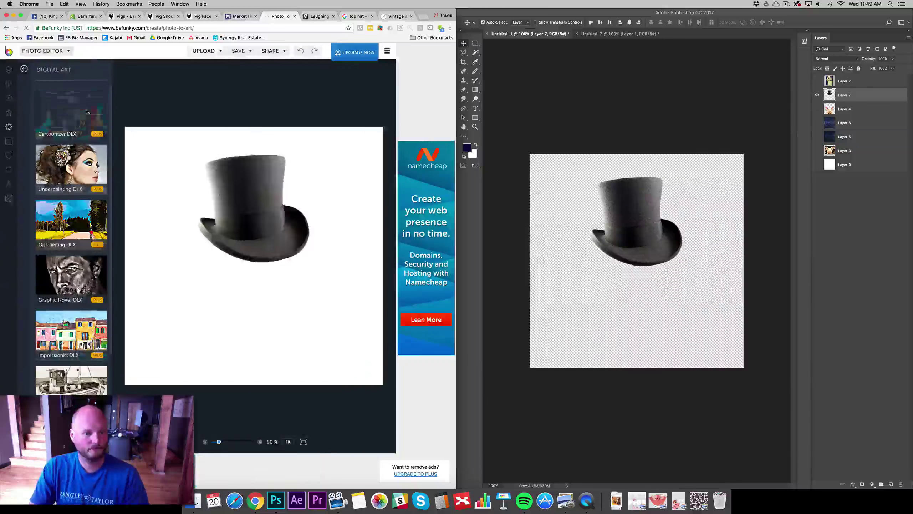
alt+click(818, 95)
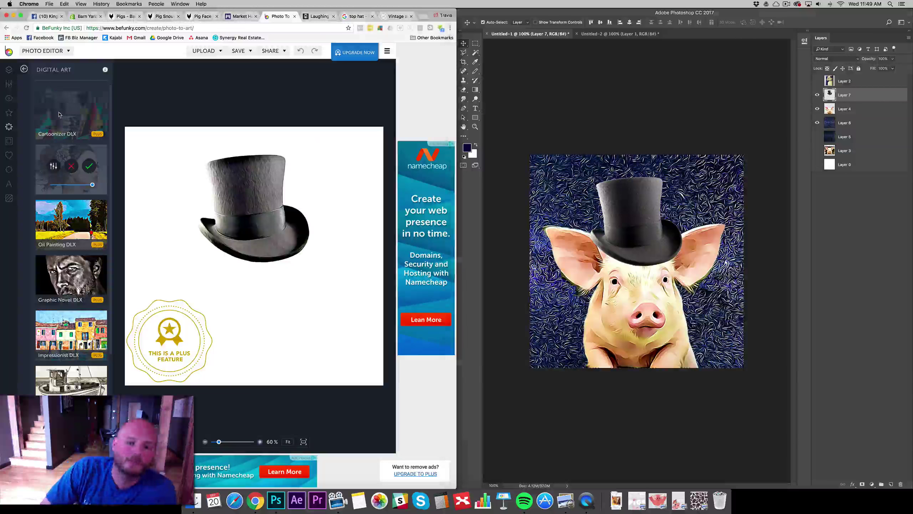
click(72, 277)
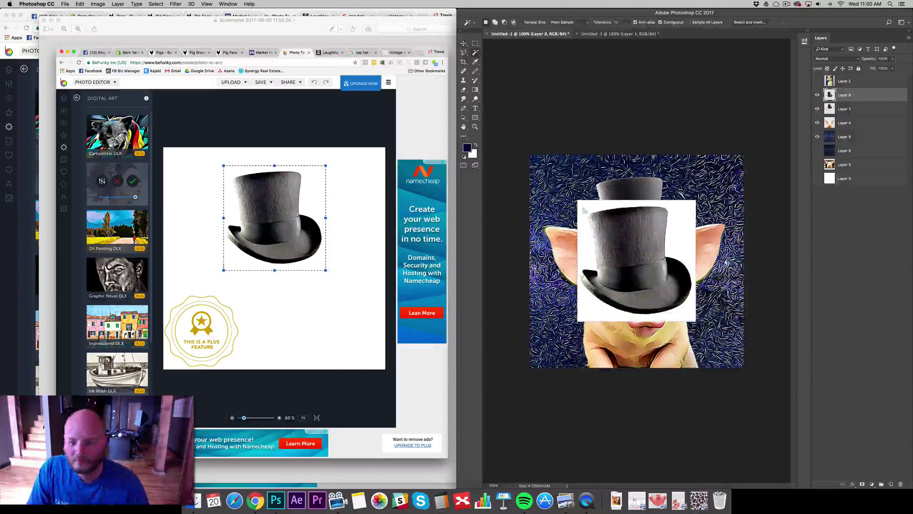
Quick-select the painted hat, refine its edge onto a new layer, and hide the old hat layer.
key(shift+w)
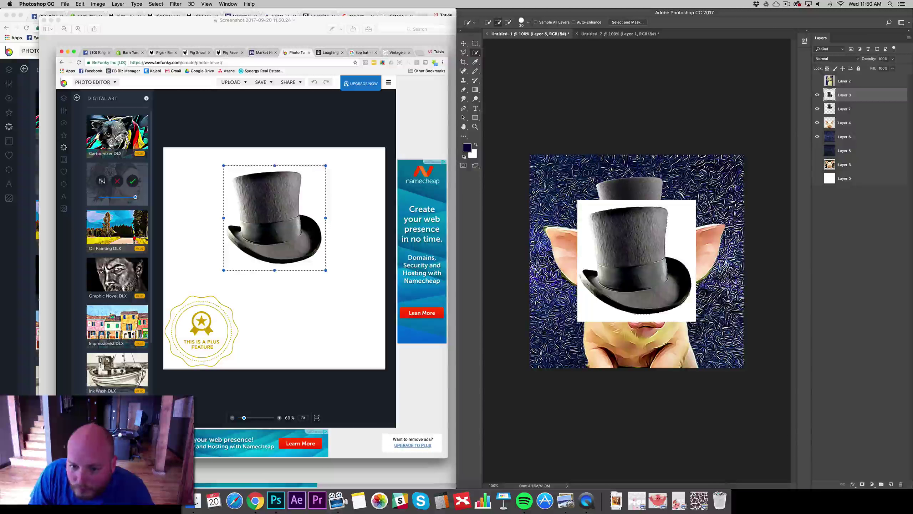
drag(626, 233, 633, 281)
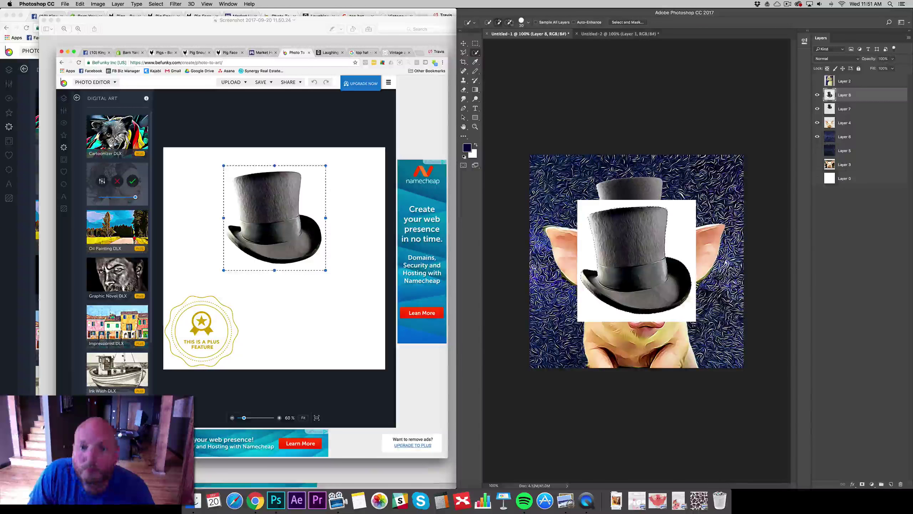
key(super+alt+r)
drag(844, 176, 842, 179)
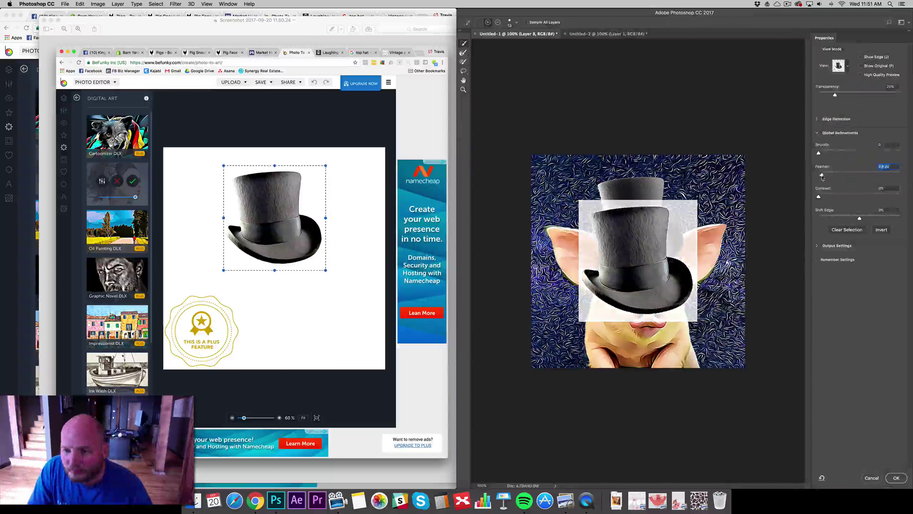
key(Return)
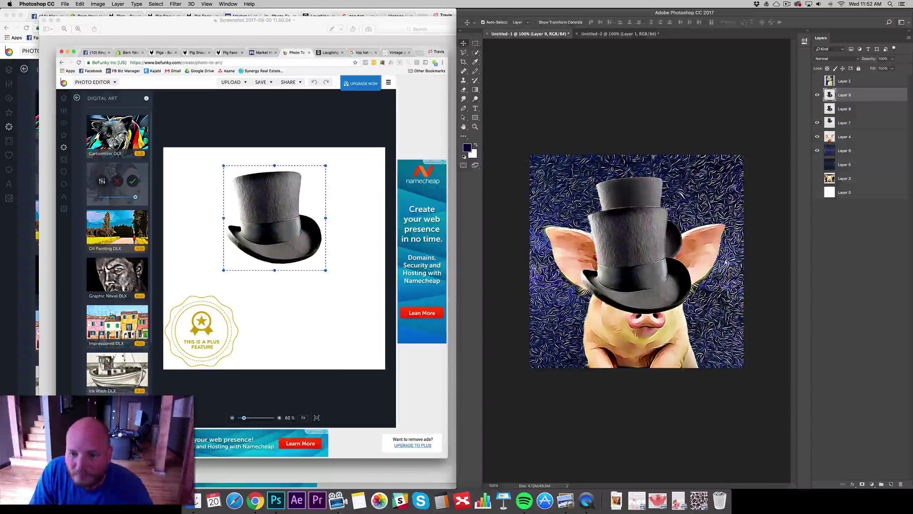
click(817, 122)
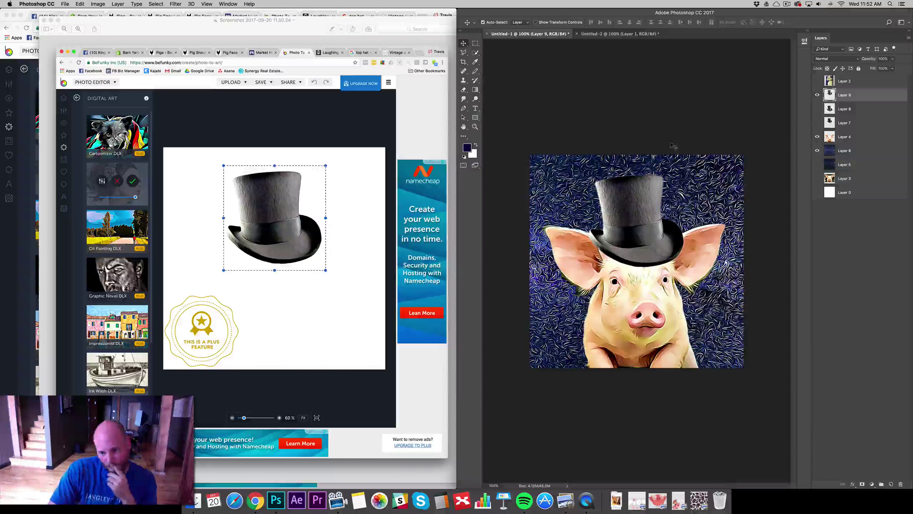
Undo and redo to restore the cutout hat, then shrink it to fit the pig's head.
key(ctrl+alt+z)
key(ctrl+alt+z)
key(ctrl+alt+z)
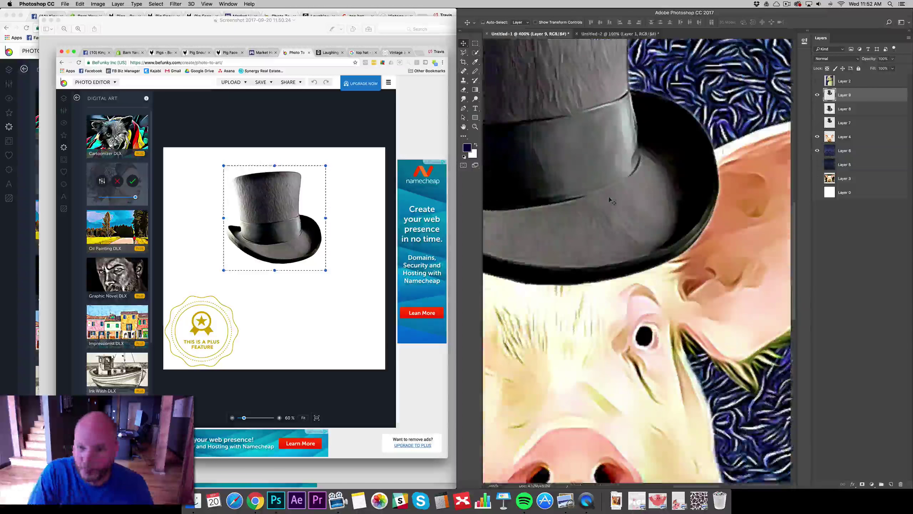
key(w)
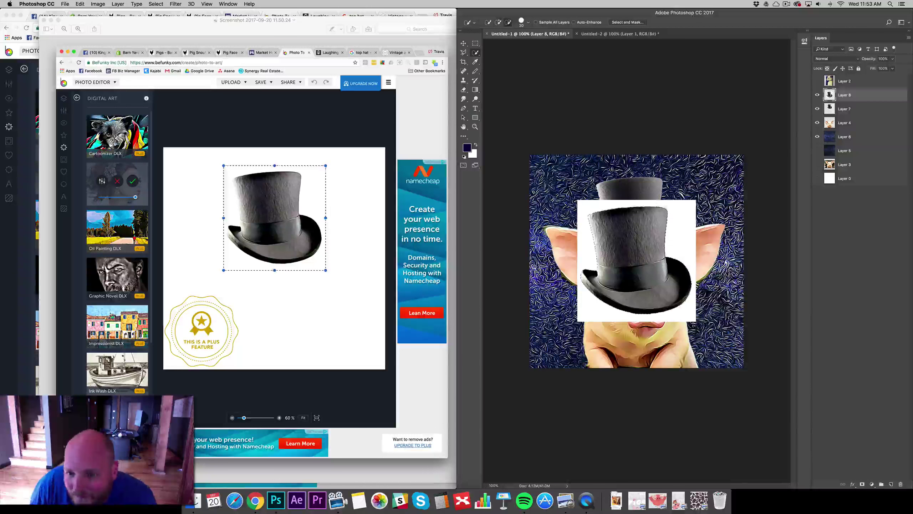
key(ctrl+shift+z)
key(ctrl+shift+z)
key(ctrl+shift+z)
key(v)
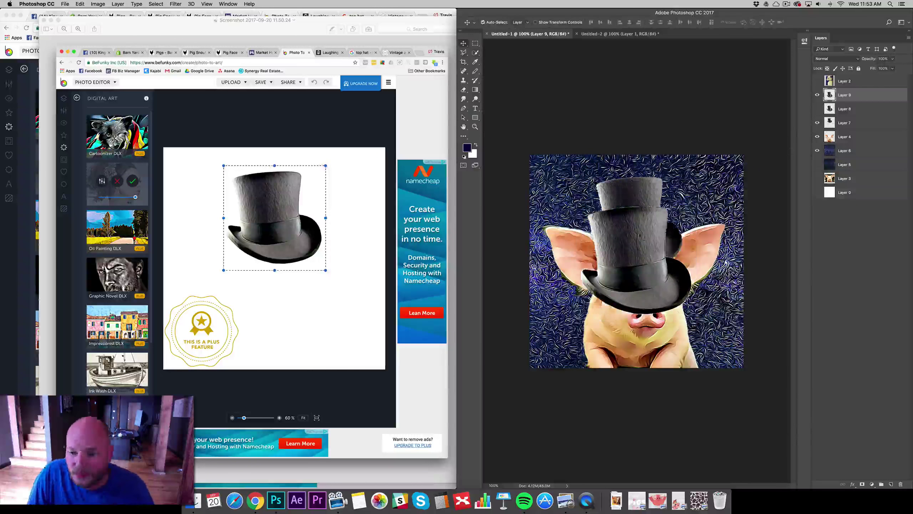
key(ctrl+alt+z)
key(ctrl+alt+z)
Zoom in and erase stray pixels around the hat's edges, then return to the full view.
key(ctrl+plus)
key(ctrl+plus)
key(ctrl+plus)
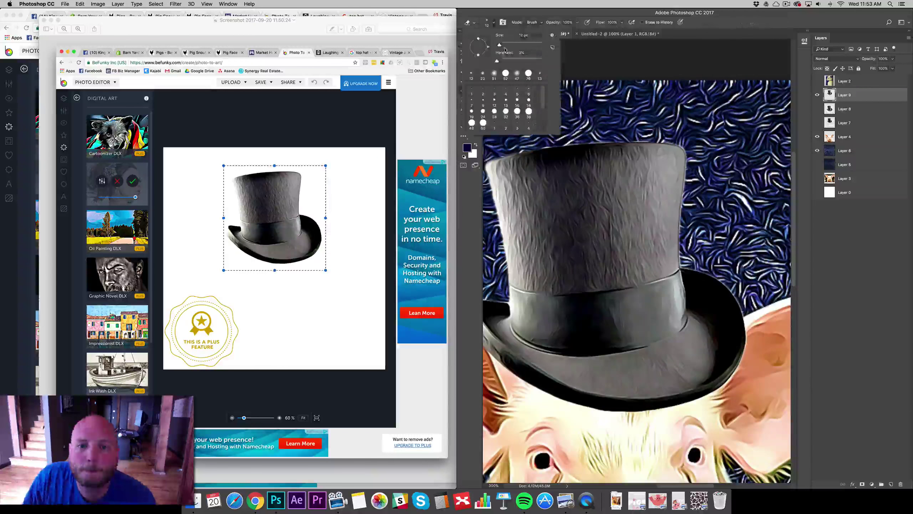
key(e)
key(ctrl+plus)
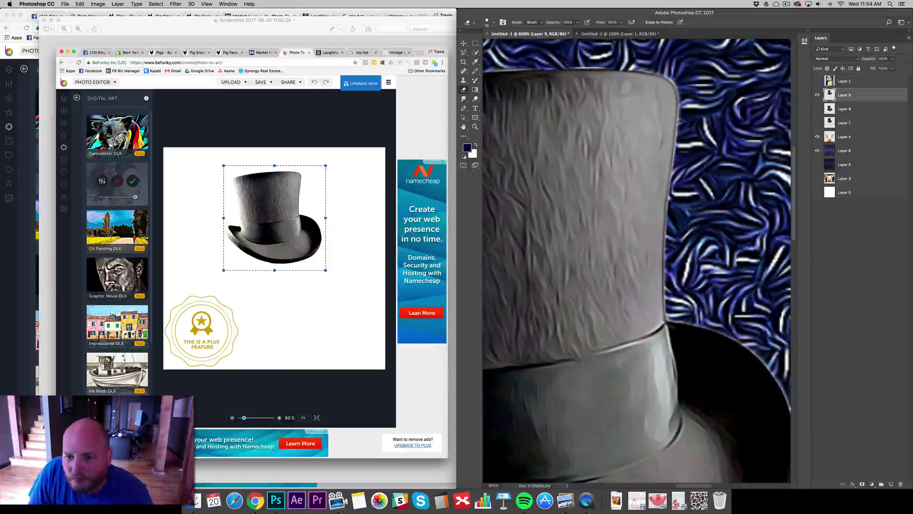
scroll(637, 260, up, 10)
scroll(637, 261, left, 5)
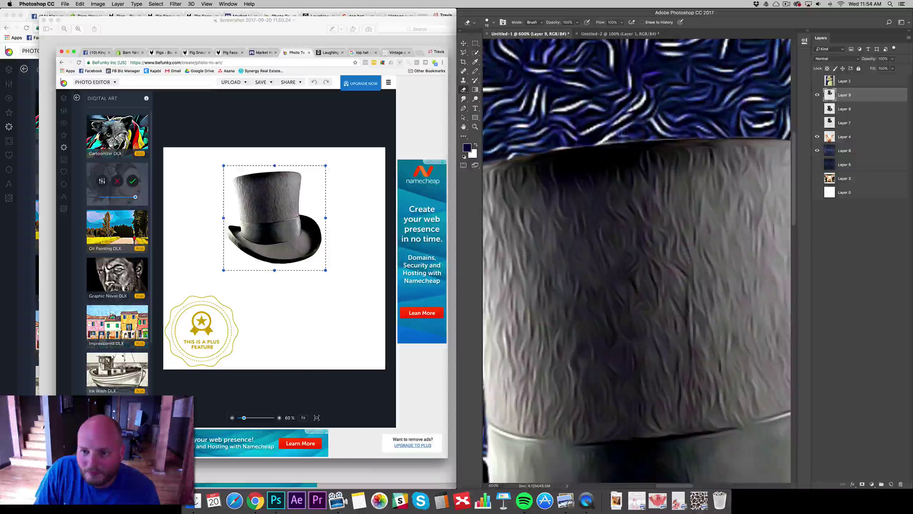
scroll(637, 261, down, 10)
scroll(637, 260, left, 5)
scroll(637, 261, right, 10)
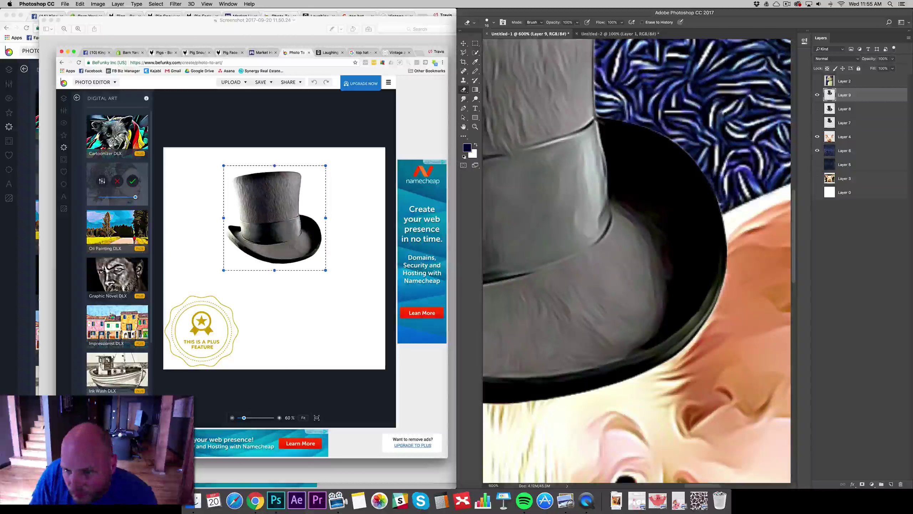
key(super+1)
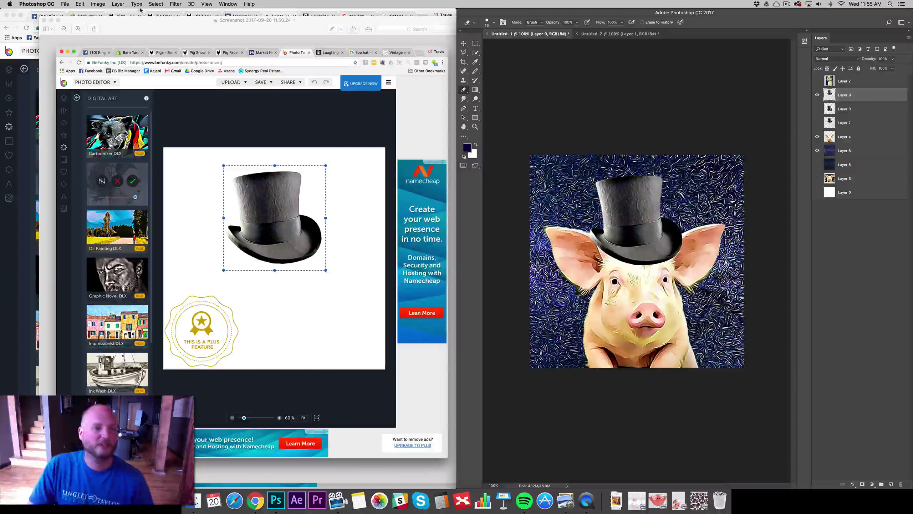
Close the screenshot and replace the Google Images query with 'monocle'.
click(44, 19)
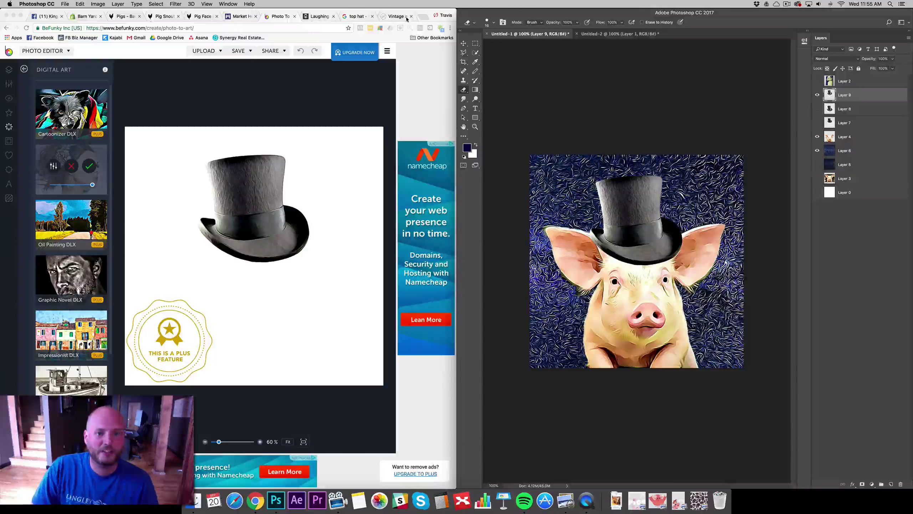
click(361, 17)
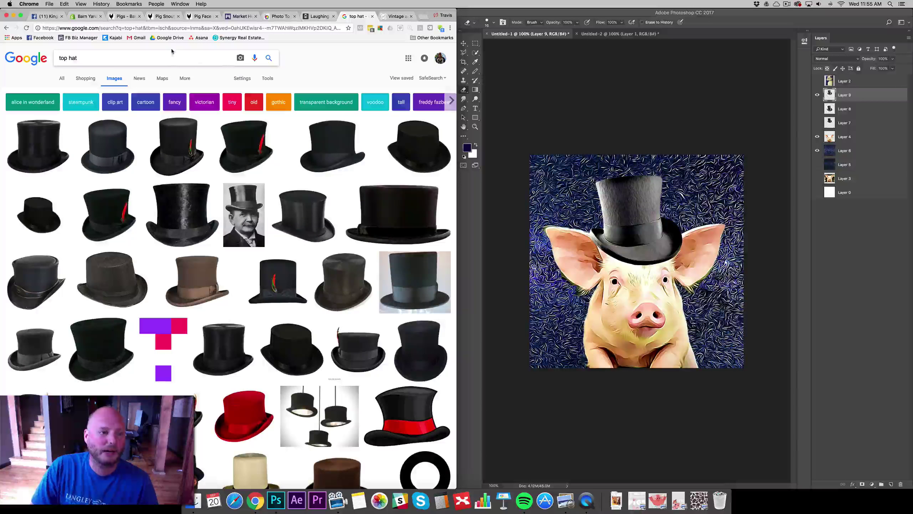
click(167, 55)
key(super+a)
text(monacle)
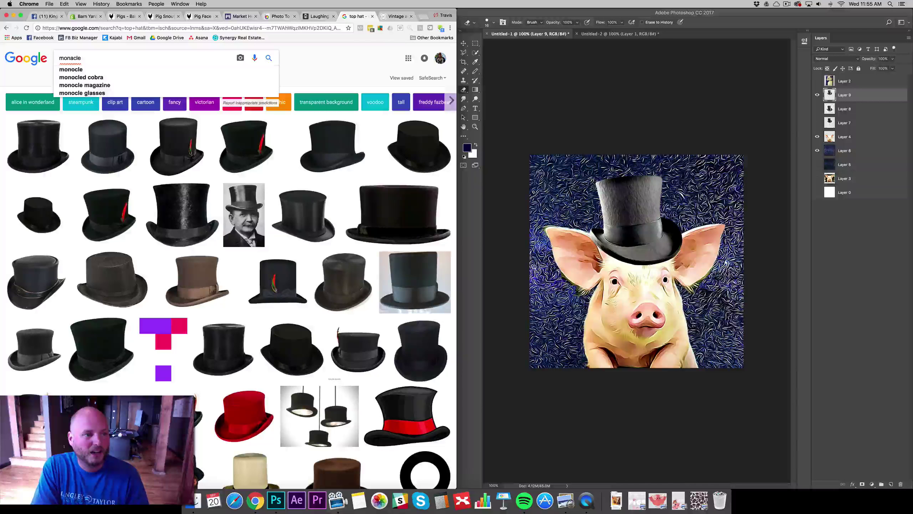
key(BackSpace)
key(BackSpace)
key(BackSpace)
key(BackSpace)
text(ocle)
key(Return)
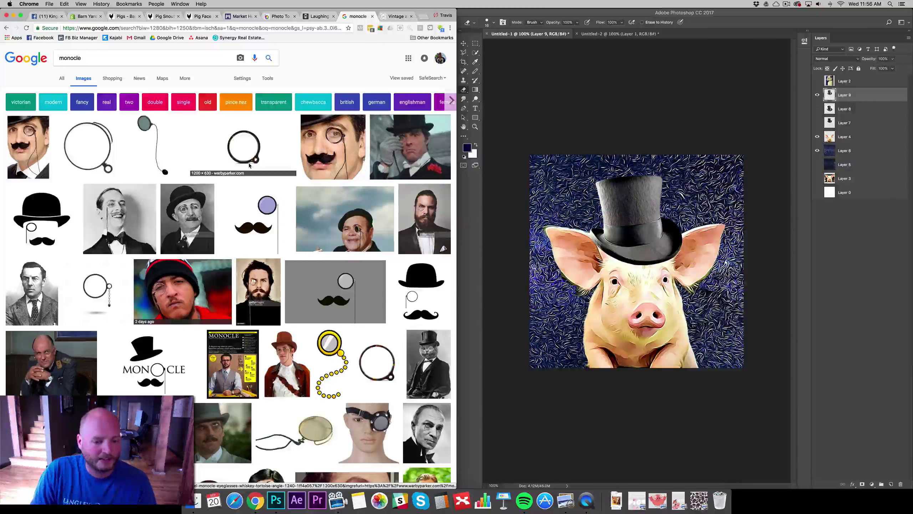
Scroll through the monocle image results.
scroll(249, 165, down, 5)
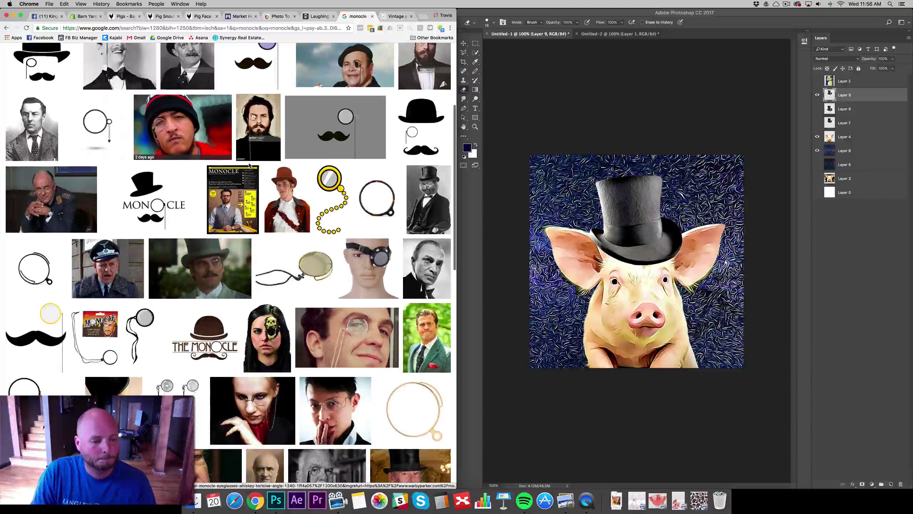
scroll(249, 166, down, 6)
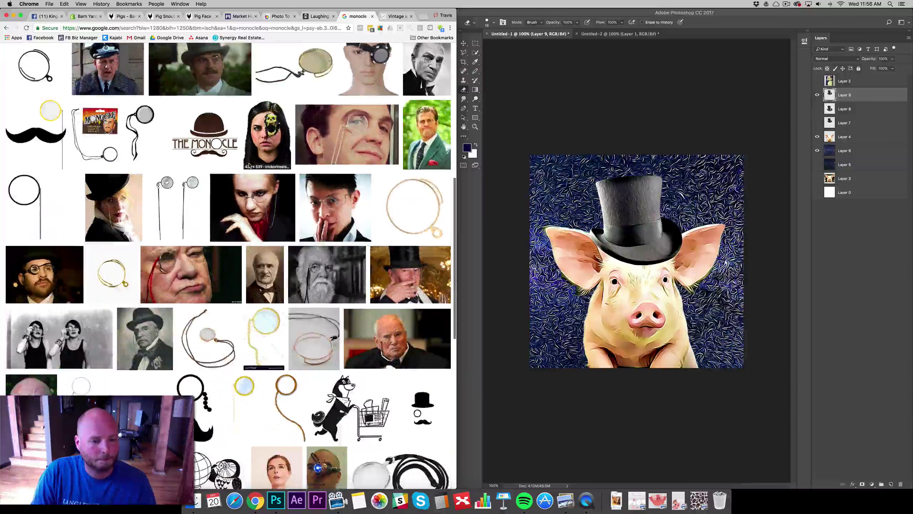
scroll(249, 165, down, 6)
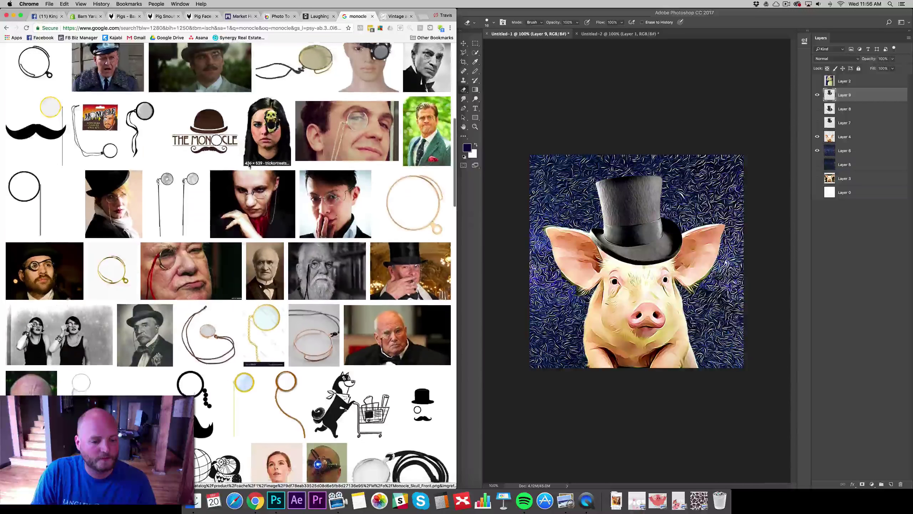
scroll(249, 165, down, 9)
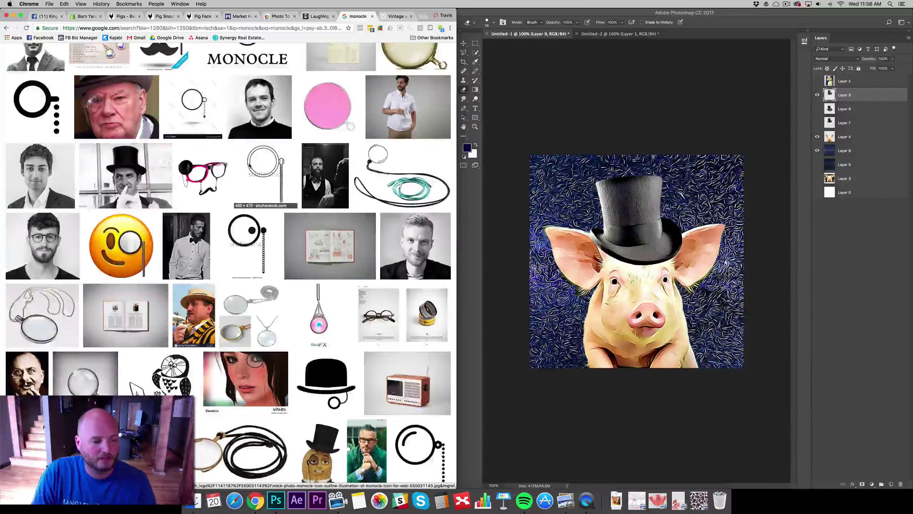
scroll(249, 165, up, 20)
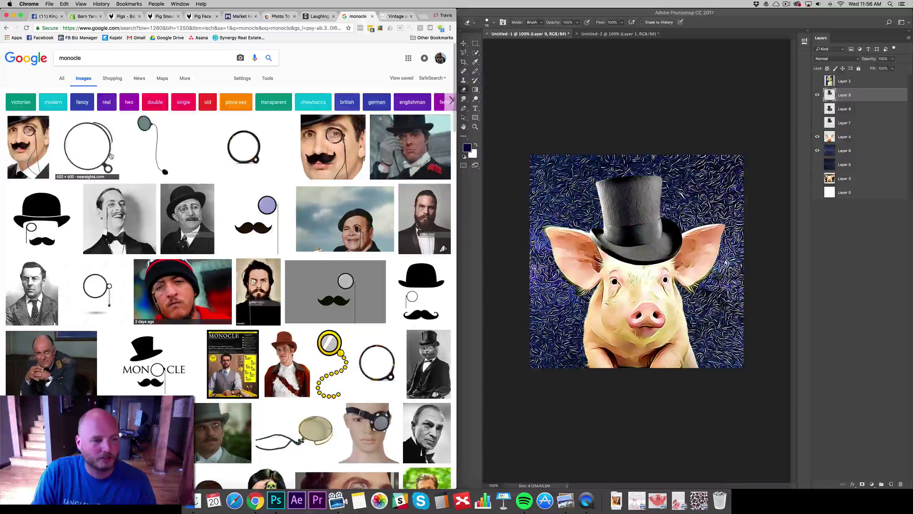
Drag the transparent stock monocle image into Photoshop and position it over the pig's eye.
click(112, 157)
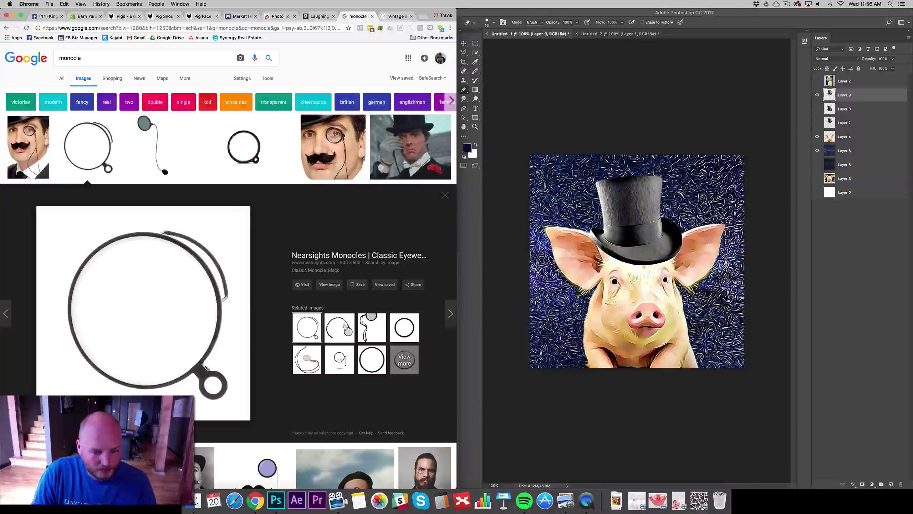
click(371, 327)
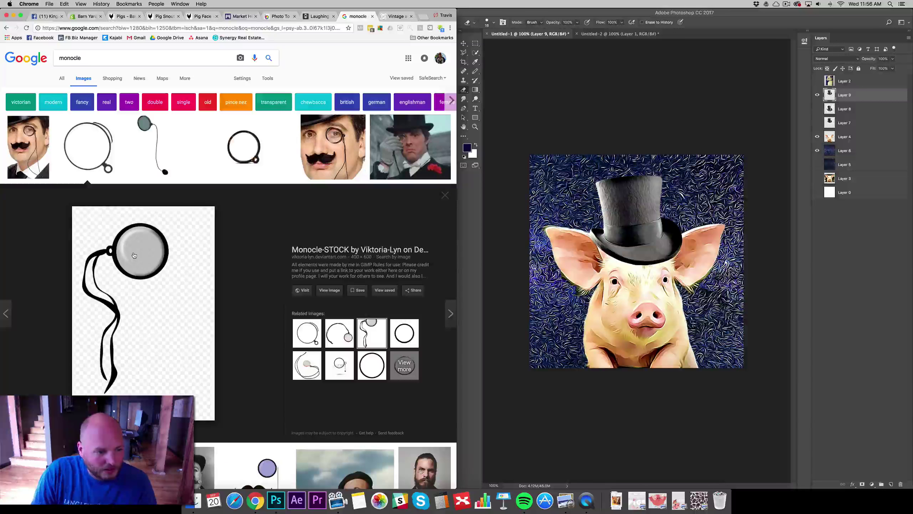
mouse_move(134, 255)
mouse_down()
mouse_move(562, 231)
mouse_move(574, 199)
mouse_move(599, 260)
mouse_move(615, 270)
mouse_move(609, 279)
mouse_up()
click(463, 43)
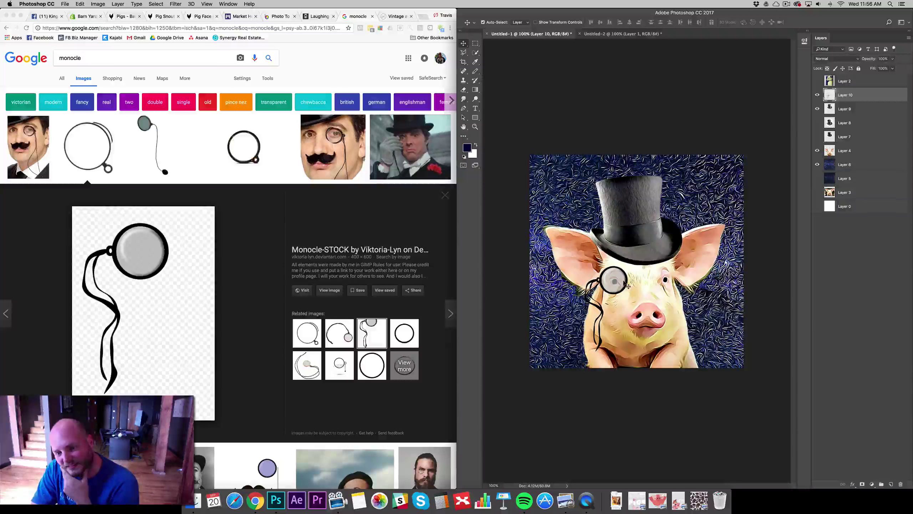
mouse_move(629, 286)
mouse_down()
mouse_move(626, 278)
mouse_move(603, 285)
mouse_move(623, 285)
mouse_move(601, 311)
mouse_move(620, 284)
mouse_up()
key(super+t)
key(Return)
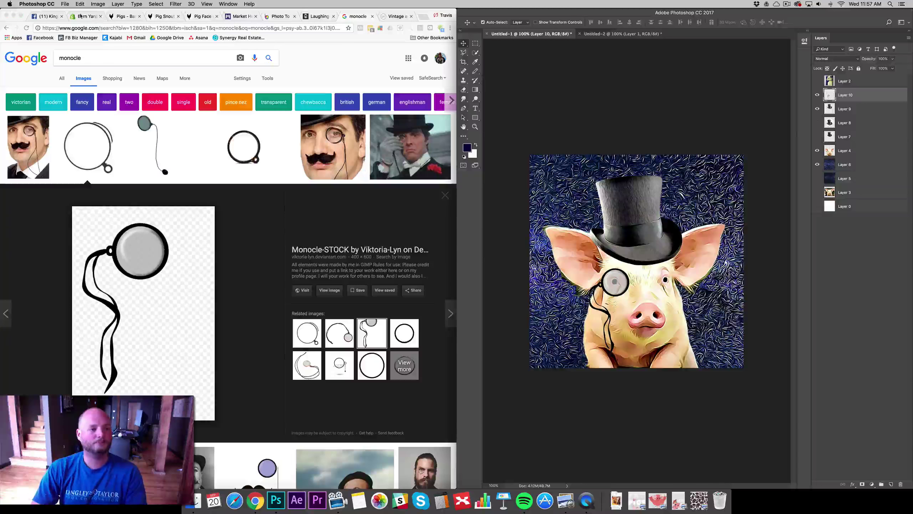
Open gearbubble.com and start a new Traditional campaign.
click(392, 16)
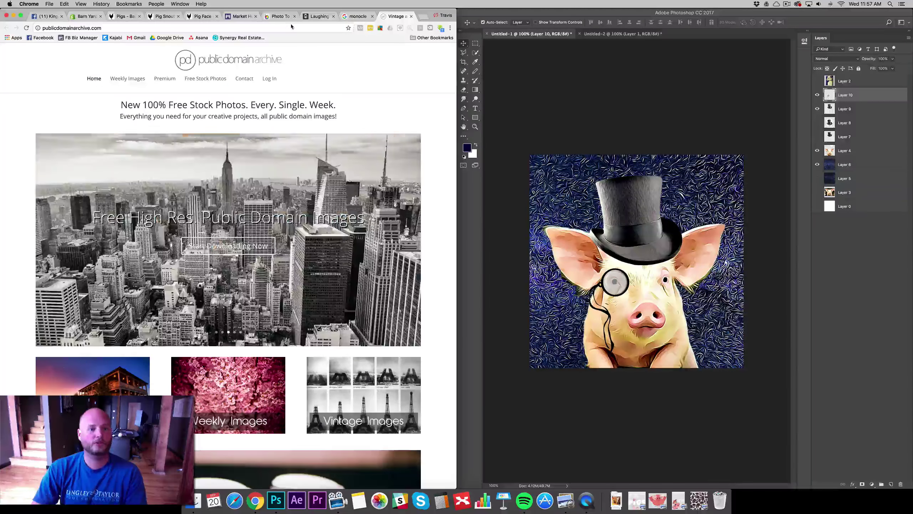
key(super+l)
text(gearbubble)
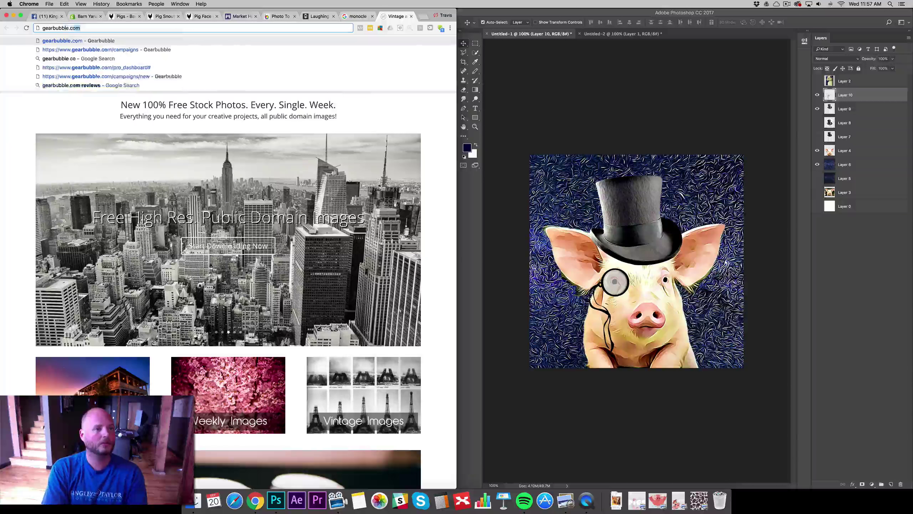
key(Return)
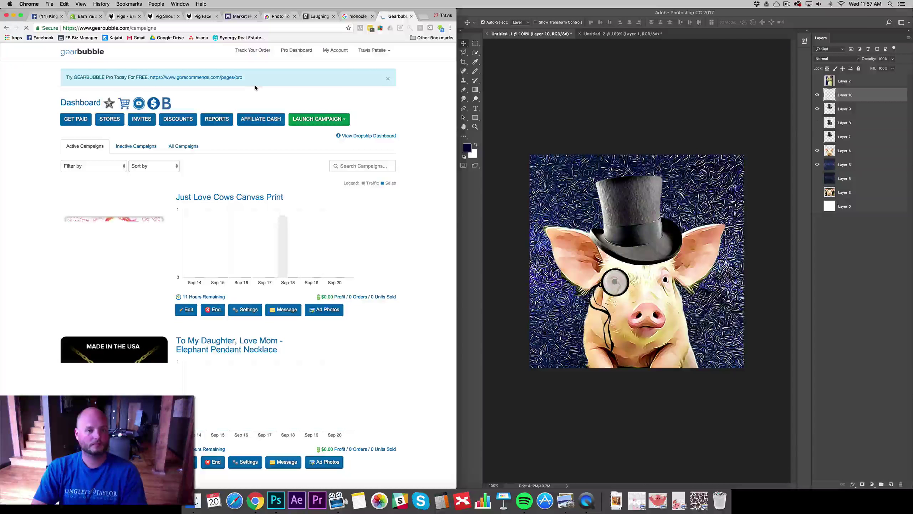
click(331, 115)
click(310, 134)
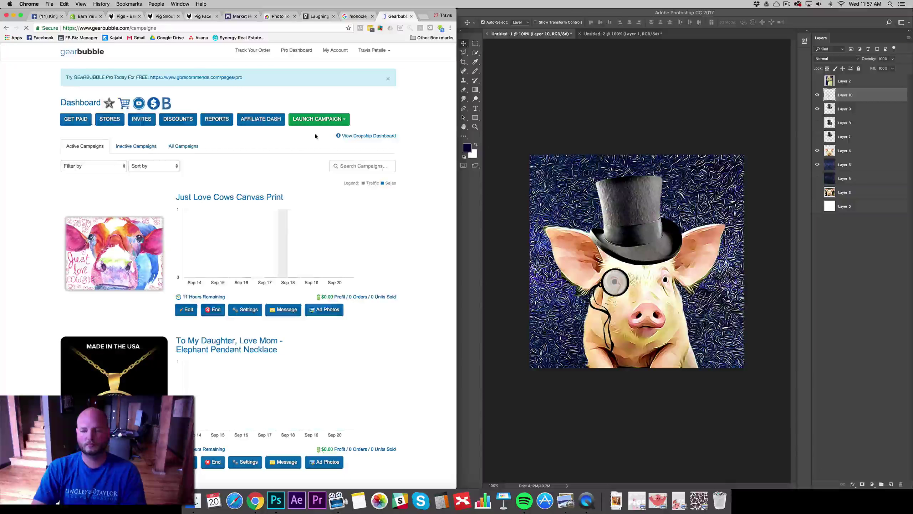
Choose Canvas as the product and set the default style to Canvas 30X40.
click(241, 342)
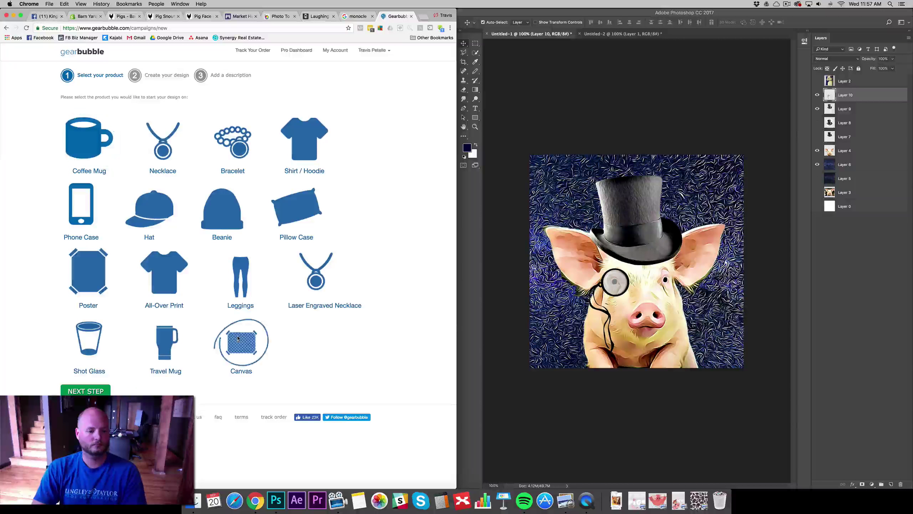
click(92, 391)
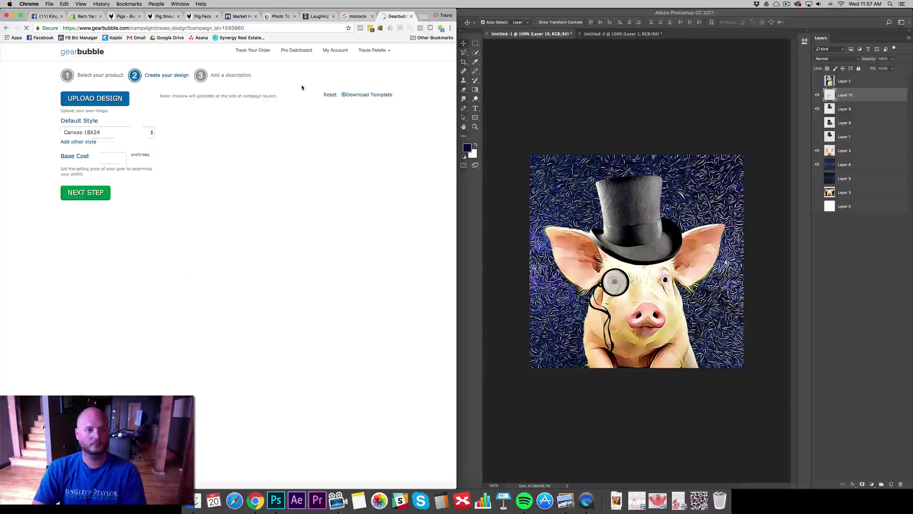
click(108, 132)
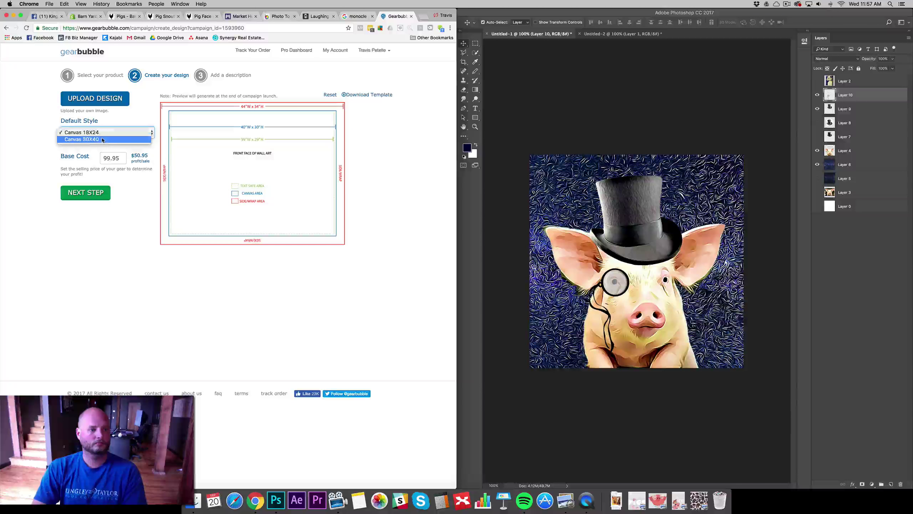
click(108, 138)
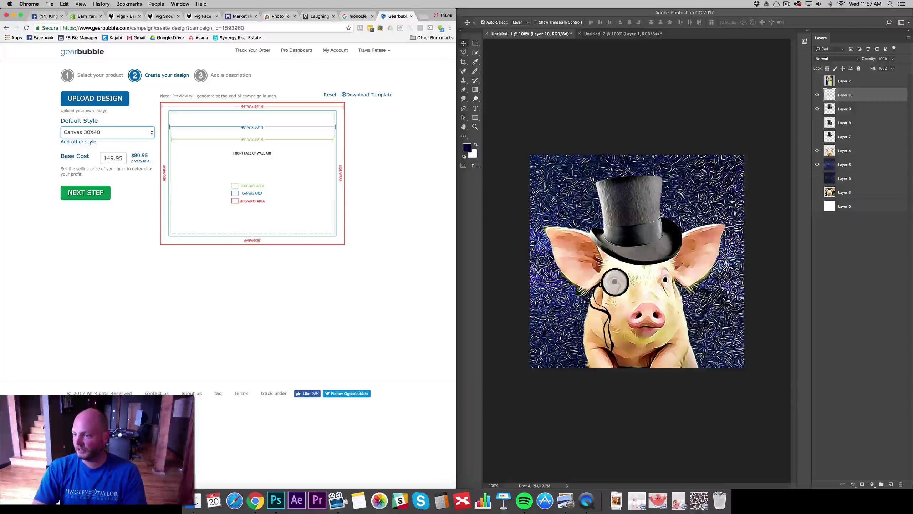
key(super+Tab)
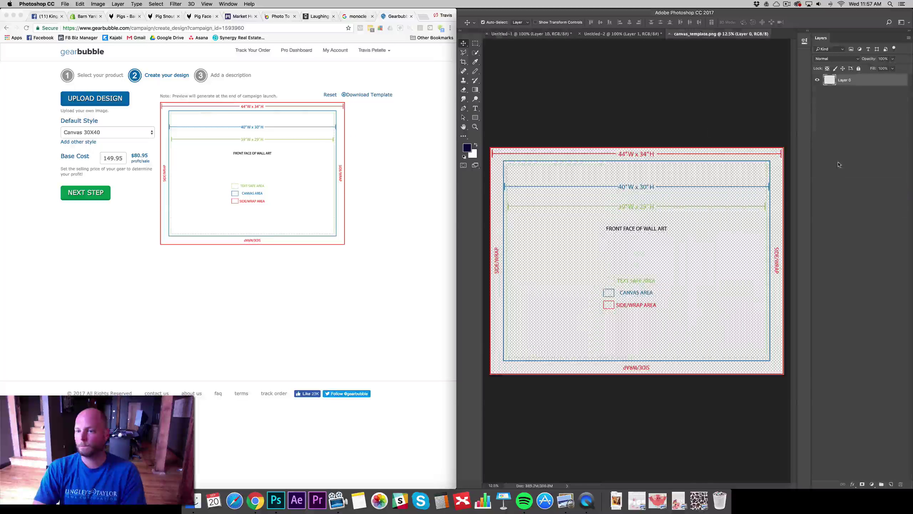
Delete the unused Layers 8, 7, 2 and 5 from the pig document, leaving Layer 6 selected.
click(638, 35)
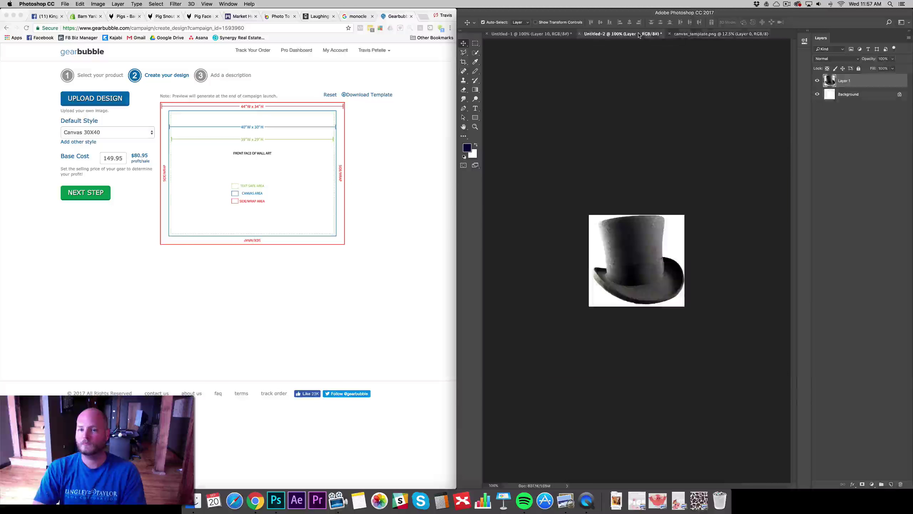
click(543, 35)
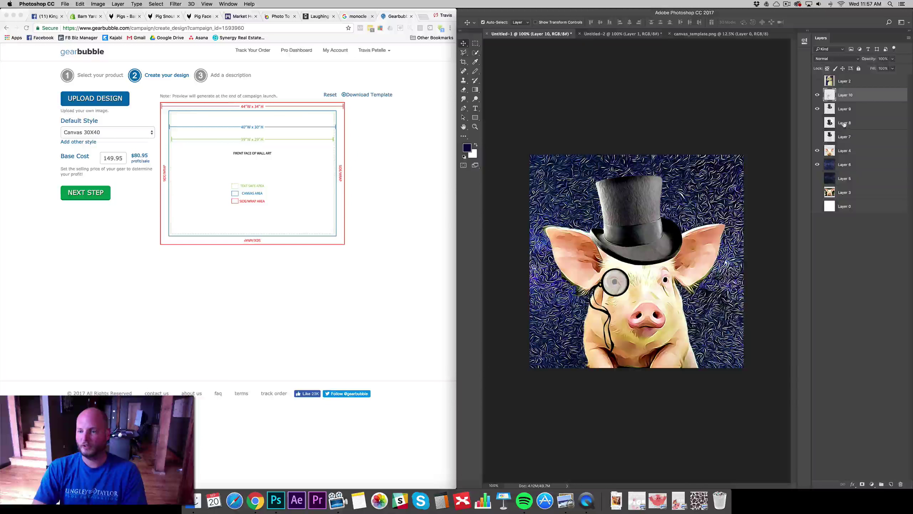
click(833, 123)
click(901, 484)
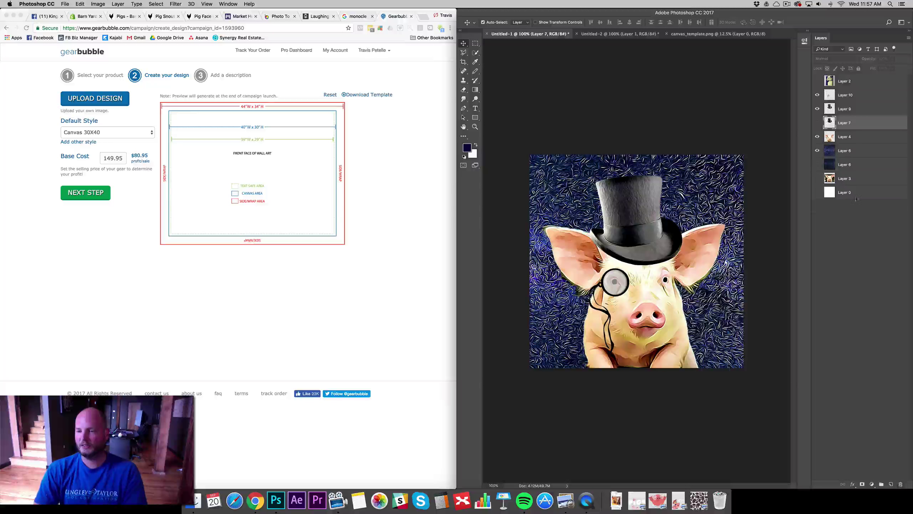
click(902, 484)
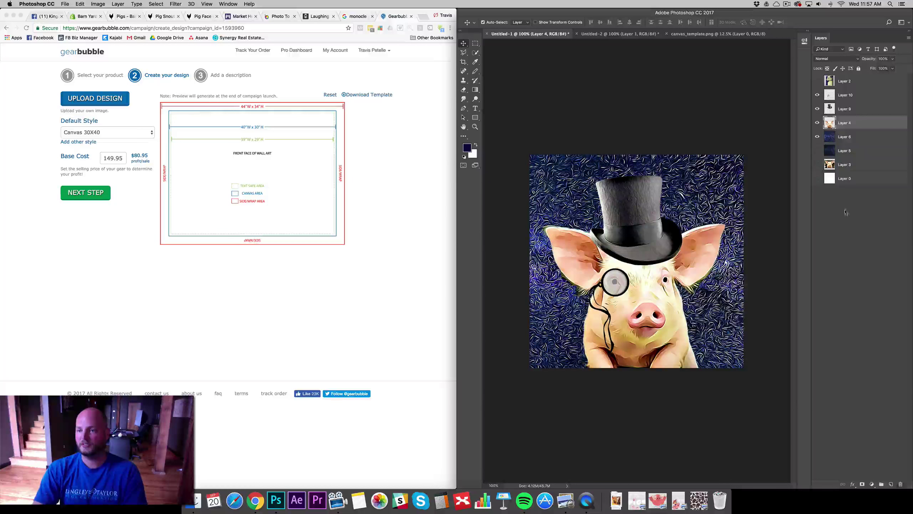
click(844, 81)
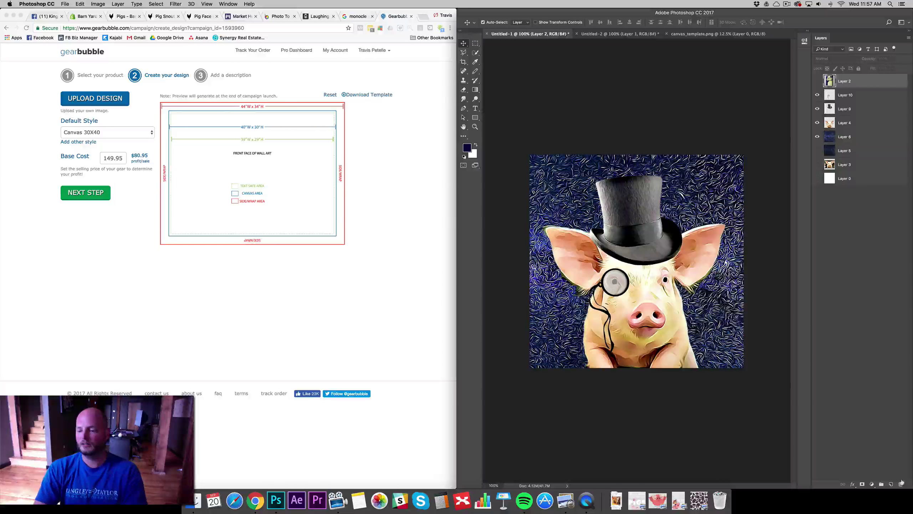
key(Delete)
click(843, 136)
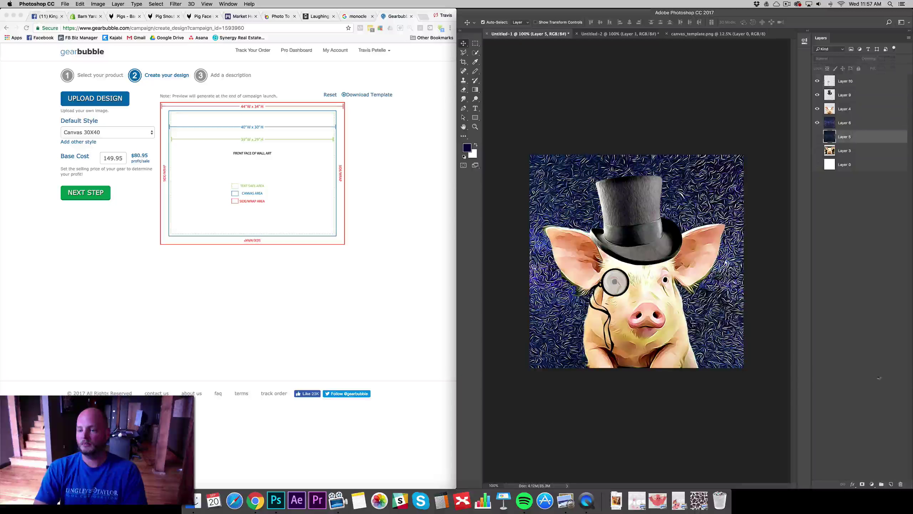
click(900, 484)
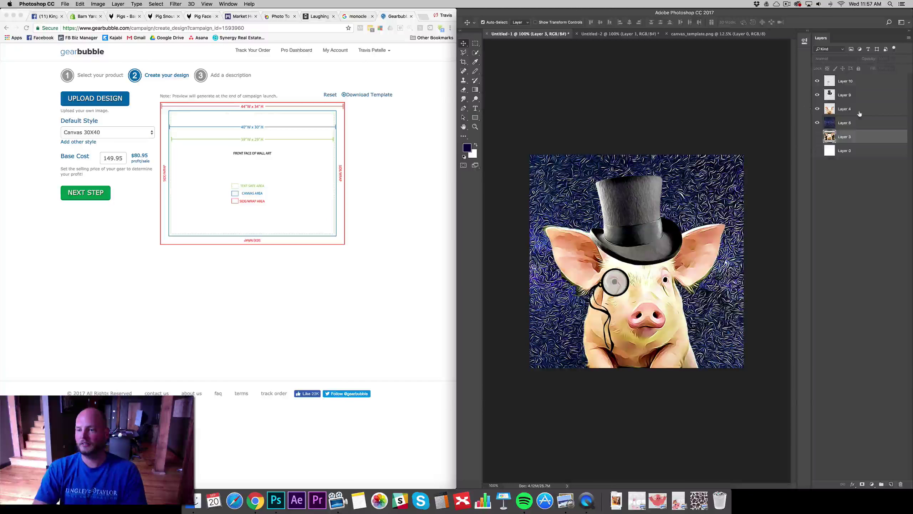
click(849, 124)
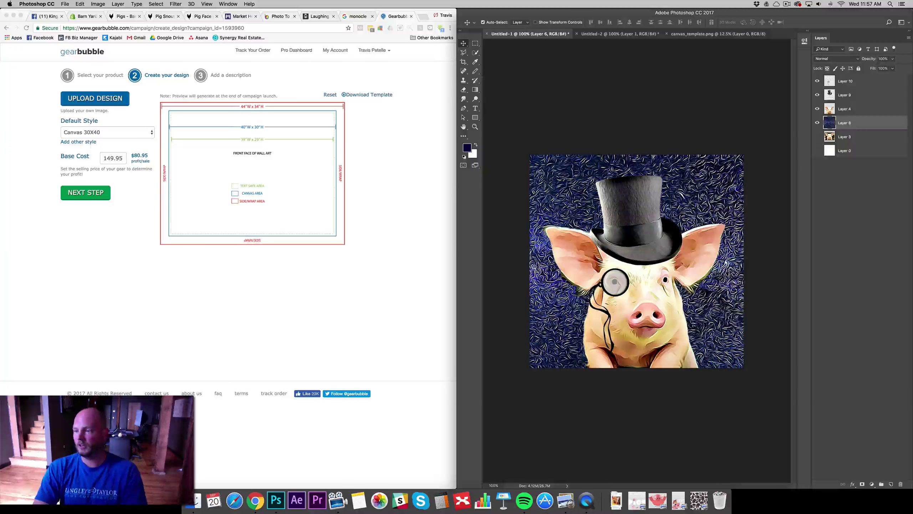
Open the 11.43.52 starry swirl screenshot from the Screenshots folder in Preview.
click(757, 6)
click(795, 35)
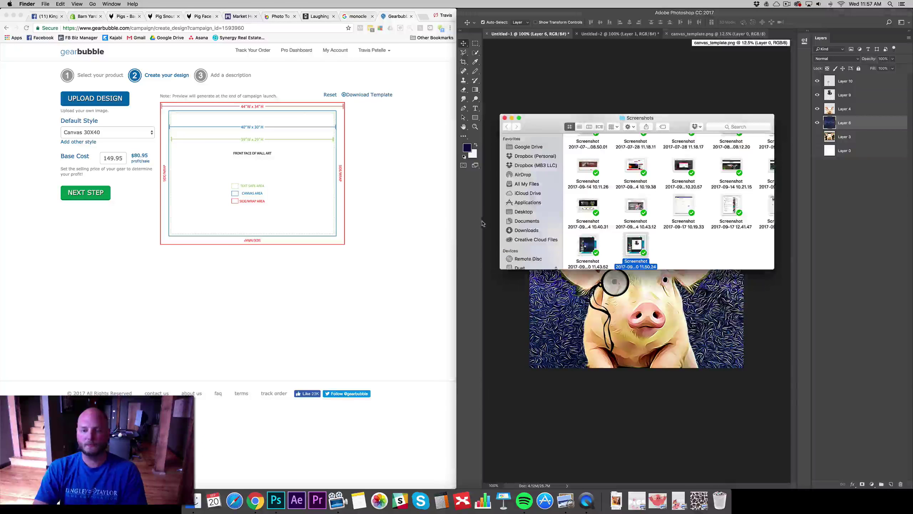
double_click(588, 245)
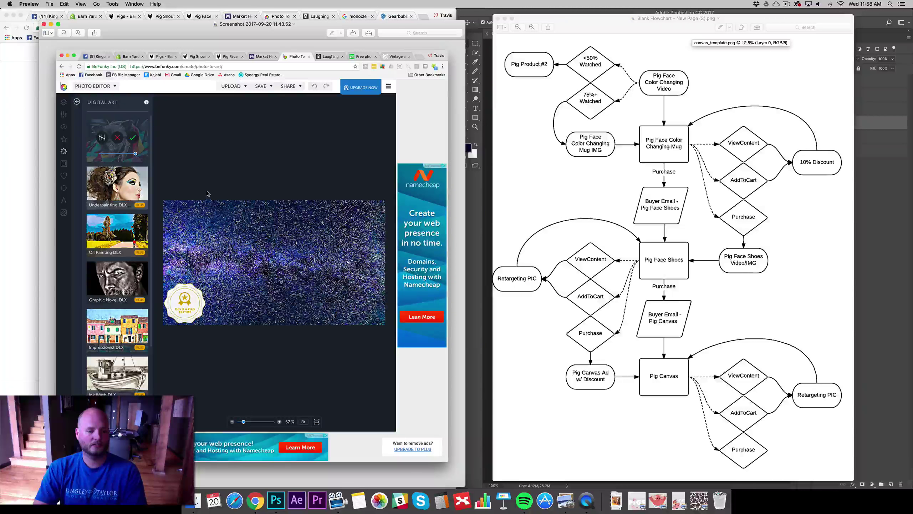
Draw a rectangle selection trimmed to the edges of the starry picture.
drag(213, 192, 387, 343)
drag(213, 268, 162, 267)
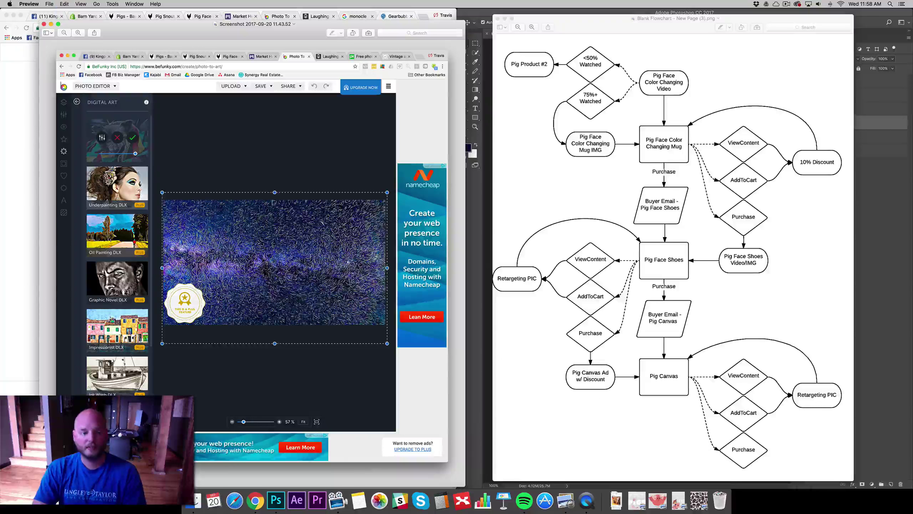
drag(274, 198, 274, 199)
drag(275, 343, 275, 325)
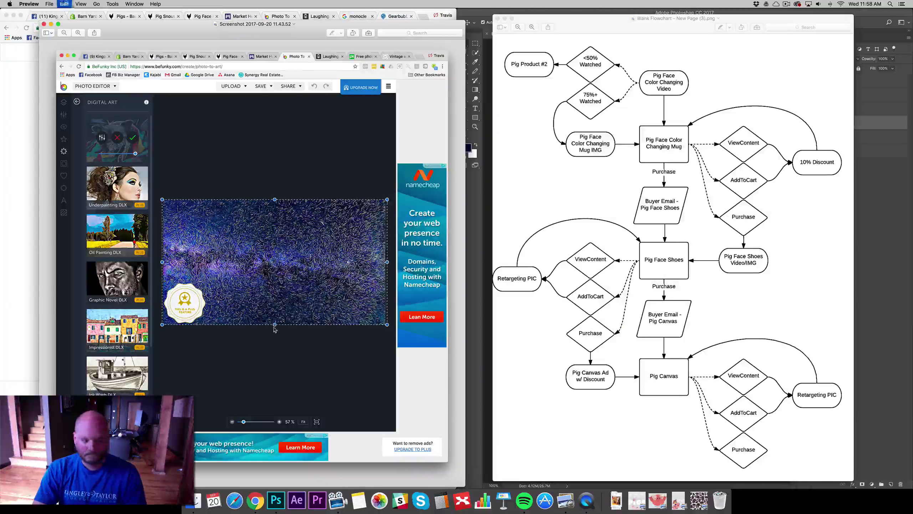
click(276, 500)
Paste the starry image into canvas_template.png and scale it to cover the whole template.
click(678, 36)
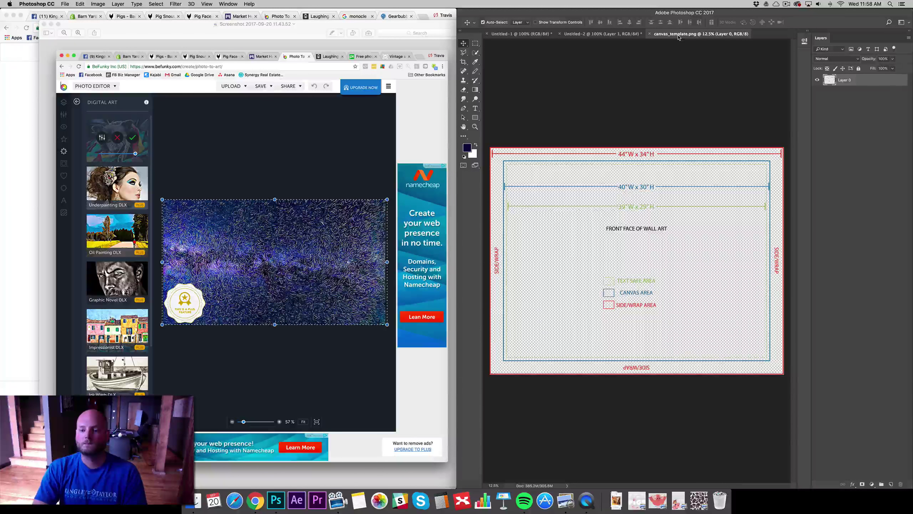
key(super+v)
key(super+t)
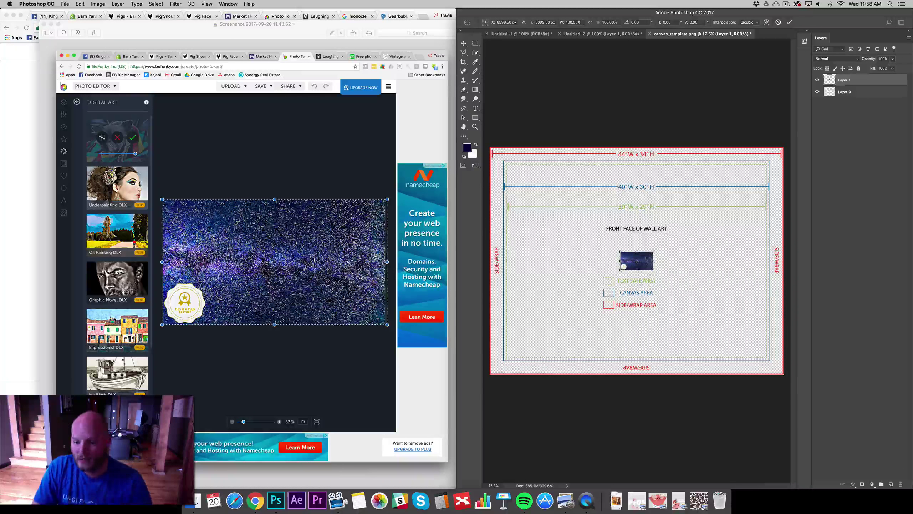
drag(652, 249, 833, 126)
drag(618, 268, 434, 383)
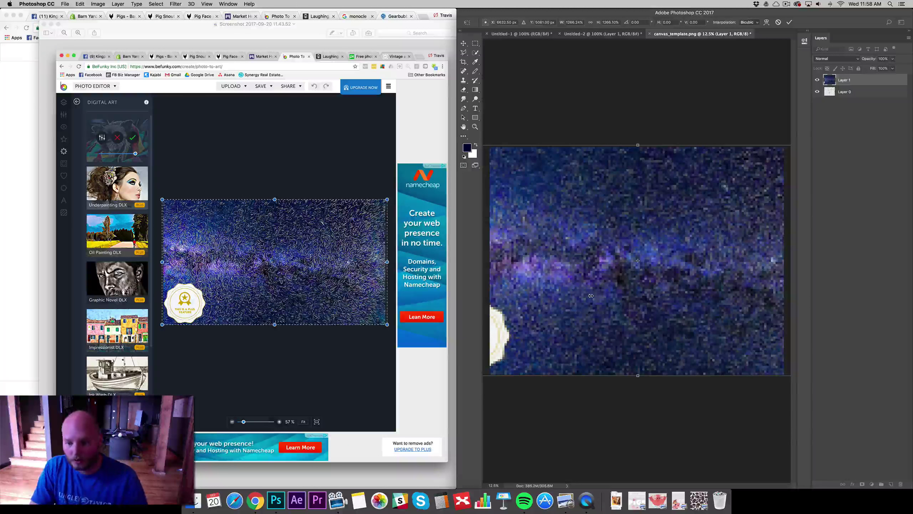
key(Return)
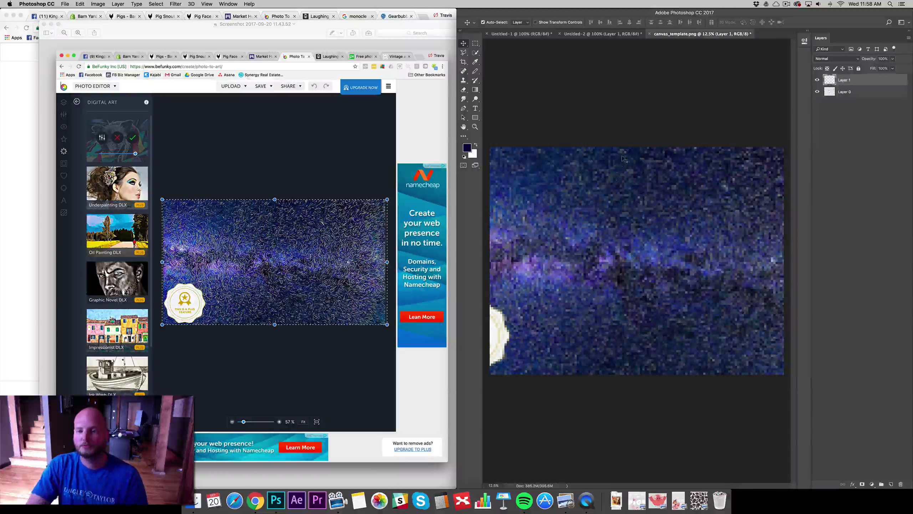
drag(700, 239, 675, 234)
Close the top hat document without saving its changes.
click(622, 34)
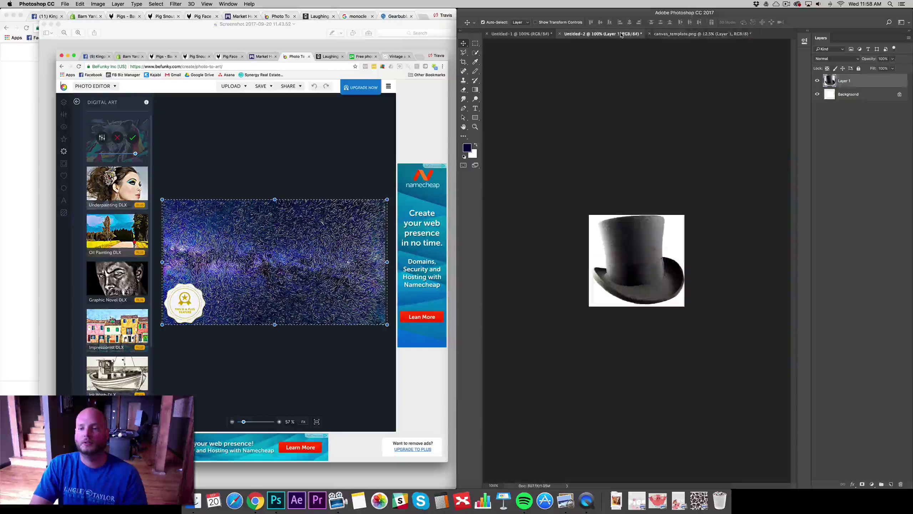
click(561, 35)
click(428, 161)
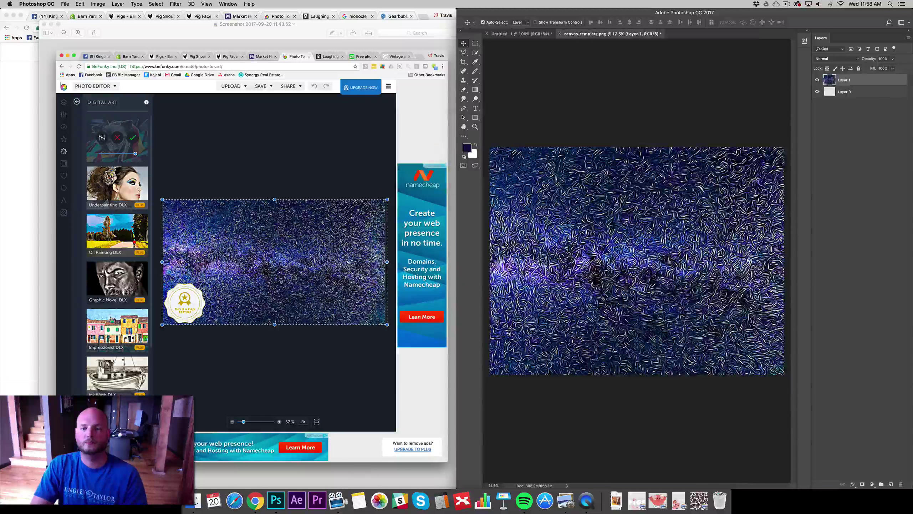
Move the template guide layer above the starry background in canvas_template.png.
click(525, 34)
click(611, 34)
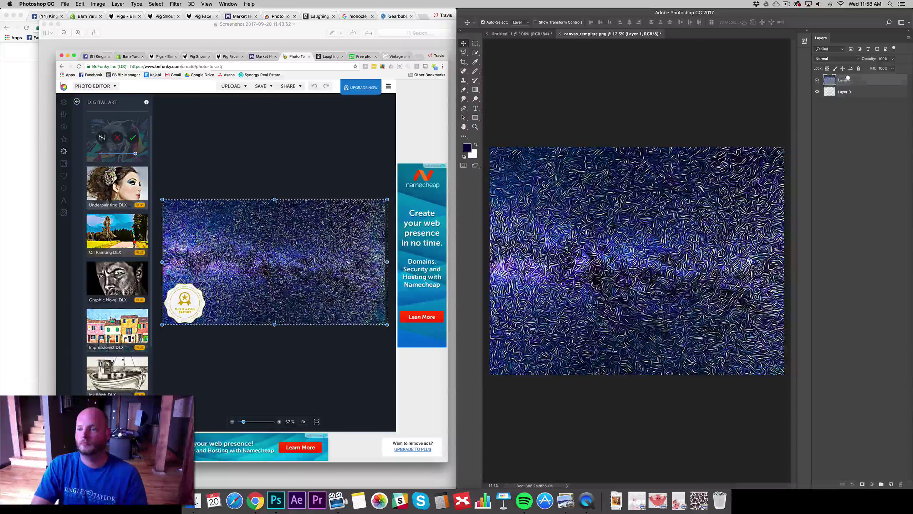
drag(848, 79, 848, 78)
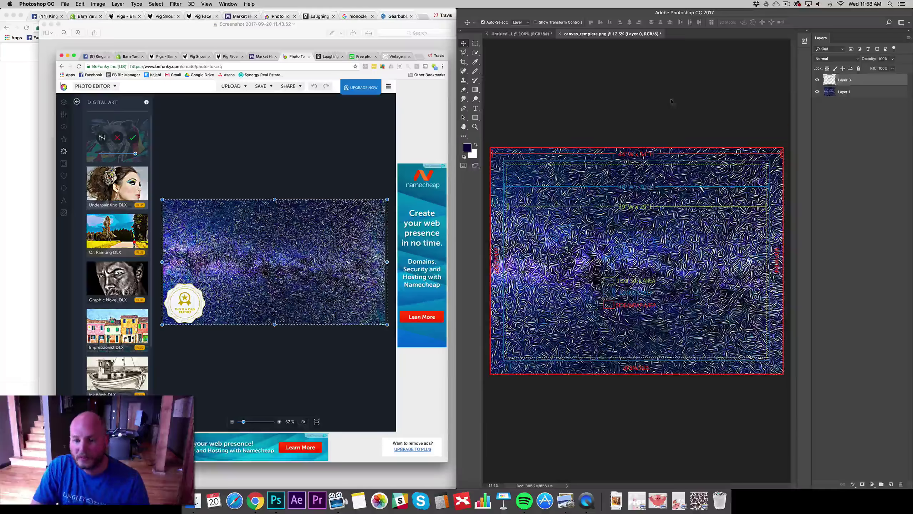
click(521, 34)
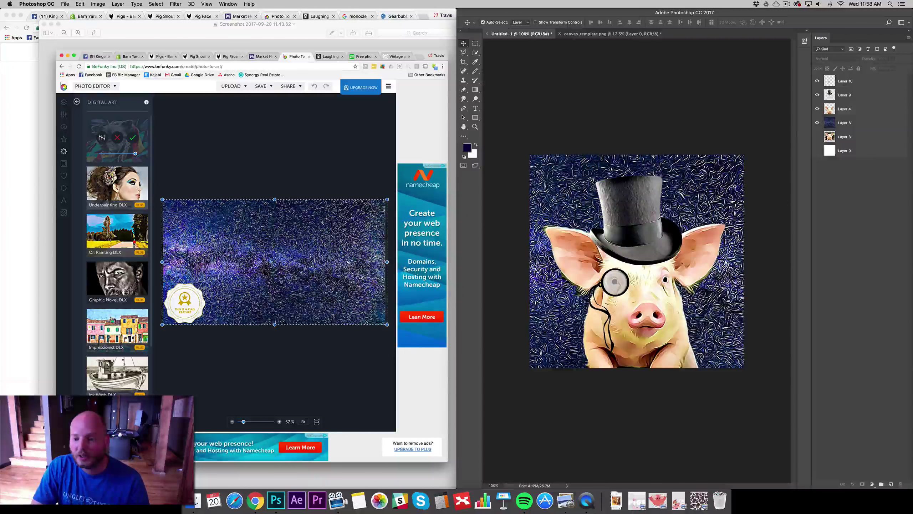
Hide the starry background and zoom in on the ear, erasing on Layer 4.
click(817, 123)
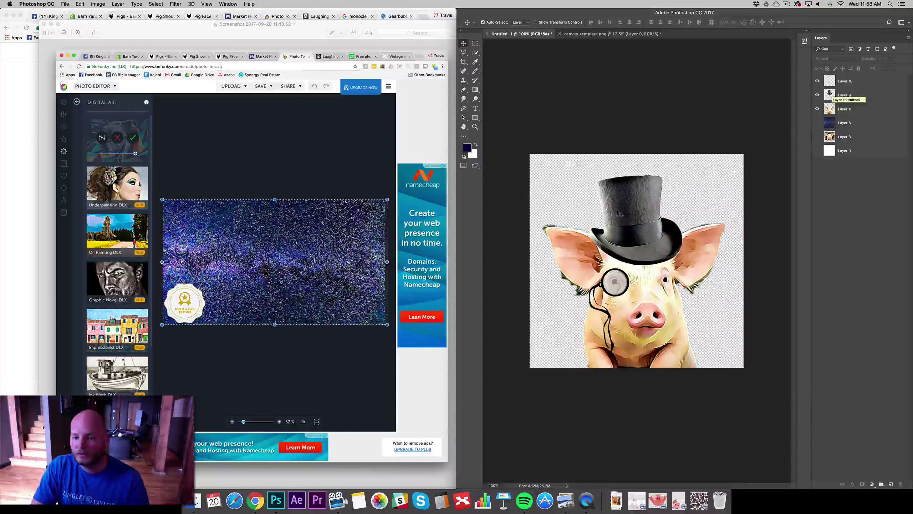
key(super+equal)
key(super+equal)
key(super+equal)
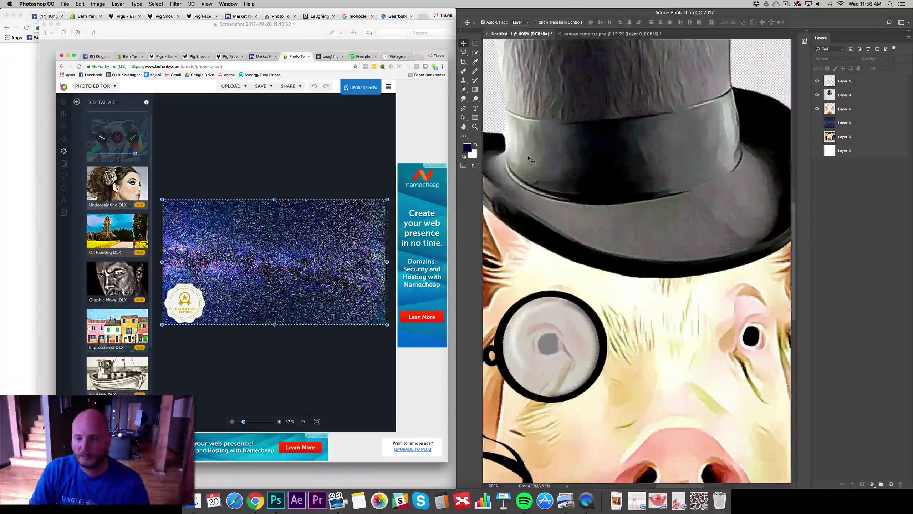
scroll(541, 163, left, 5)
scroll(542, 164, down, 4)
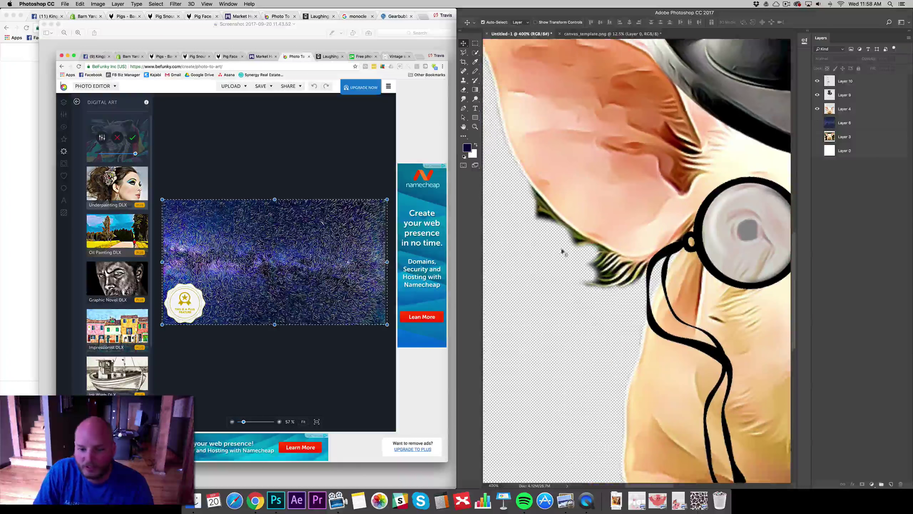
key(e)
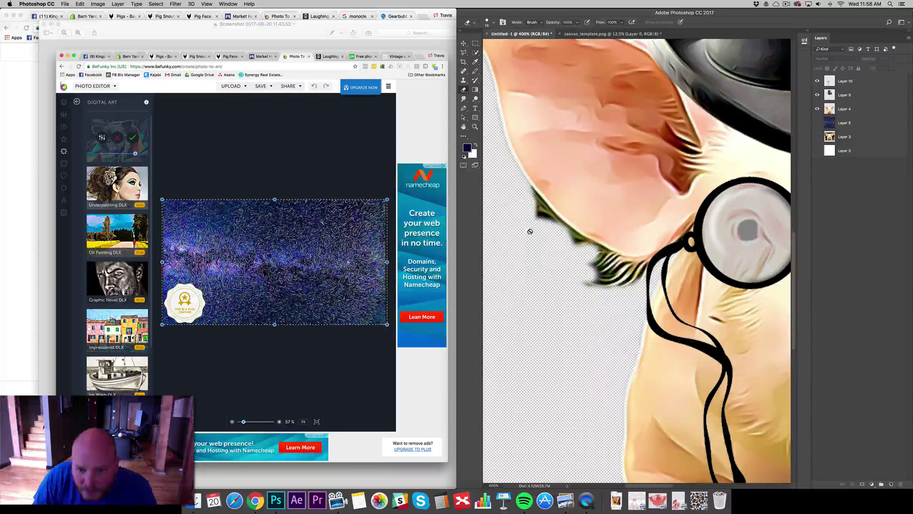
click(841, 109)
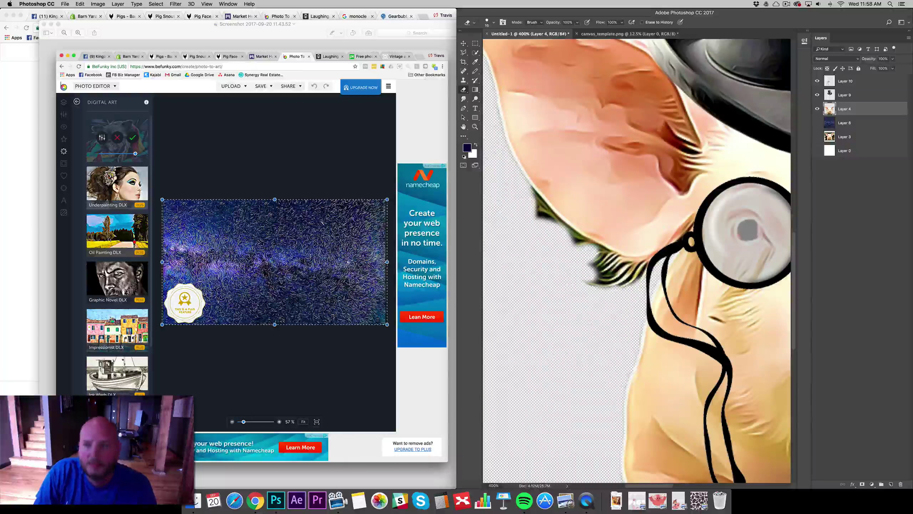
click(818, 151)
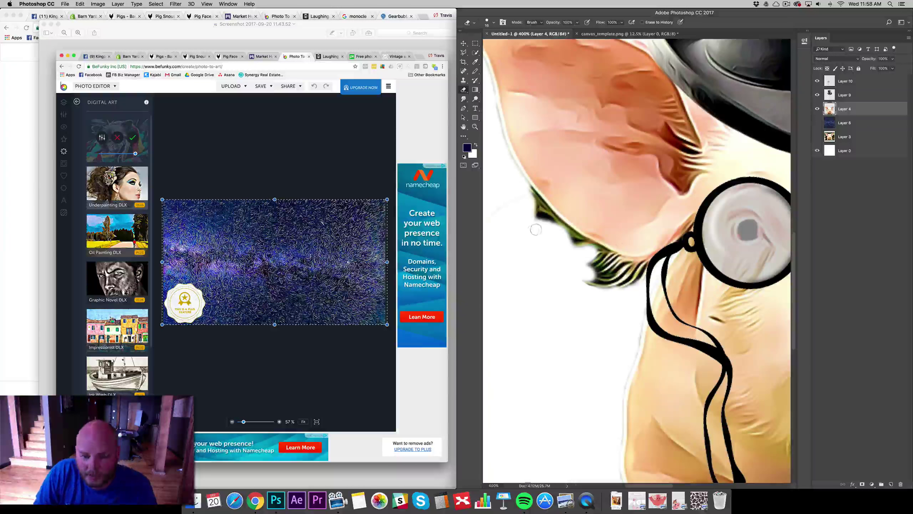
scroll(520, 234, up, 10)
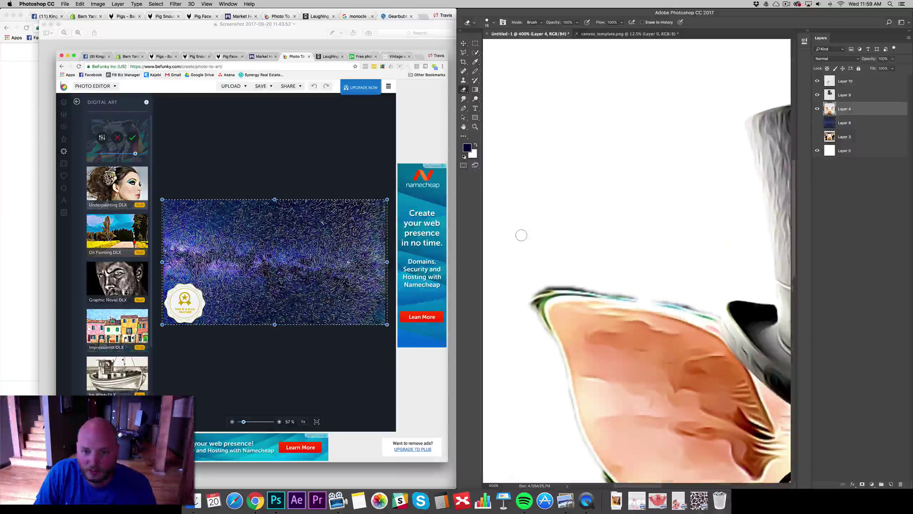
scroll(521, 234, down, 5)
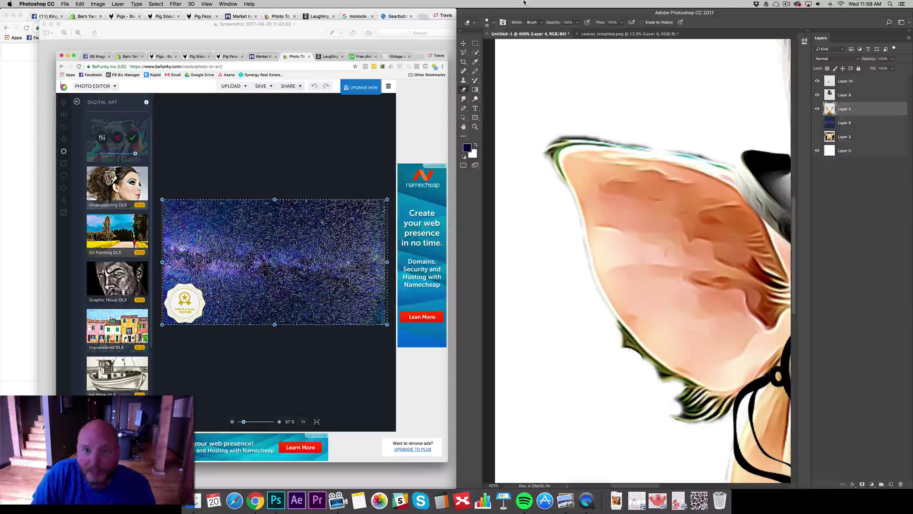
Switch the Eraser to a soft 22 px brush for touching up the ear edges.
click(494, 23)
click(494, 74)
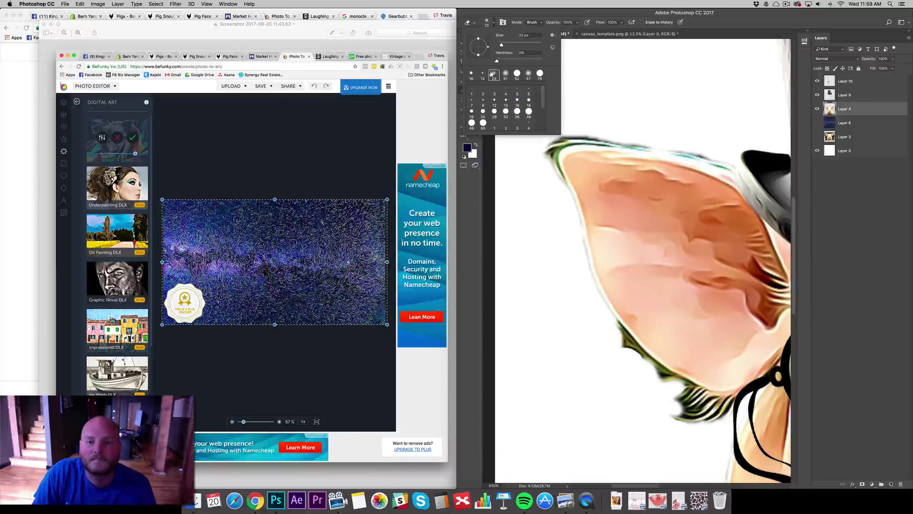
click(598, 336)
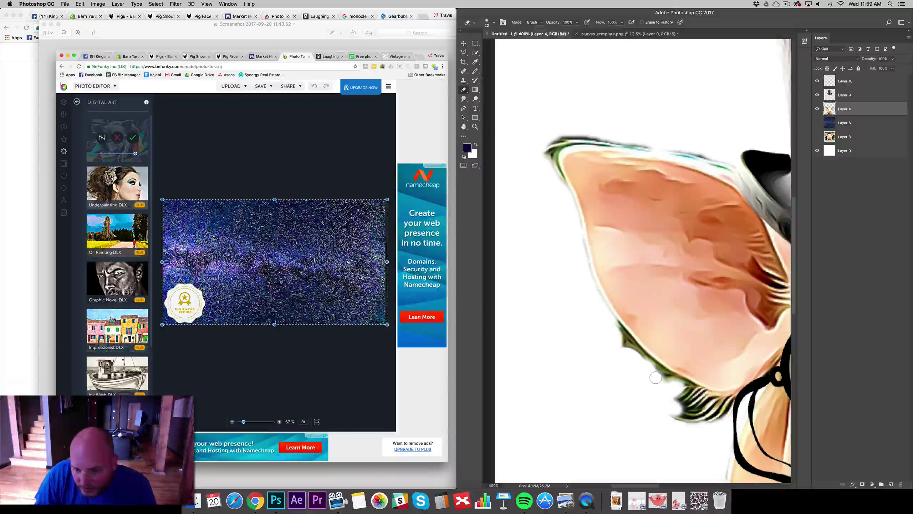
scroll(644, 382, down, 4)
scroll(636, 259, right, 10)
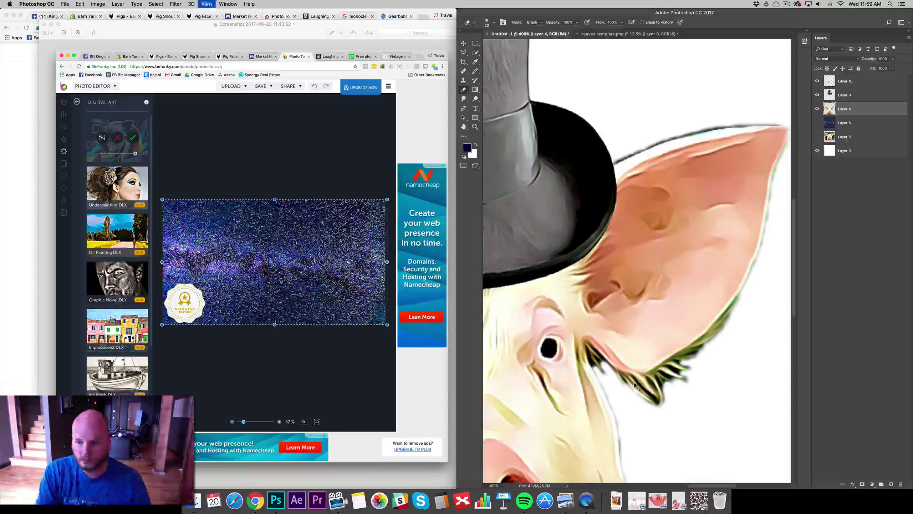
key(super+minus)
key(super+minus)
key(super+minus)
key(super+equal)
key(super+minus)
key(super+minus)
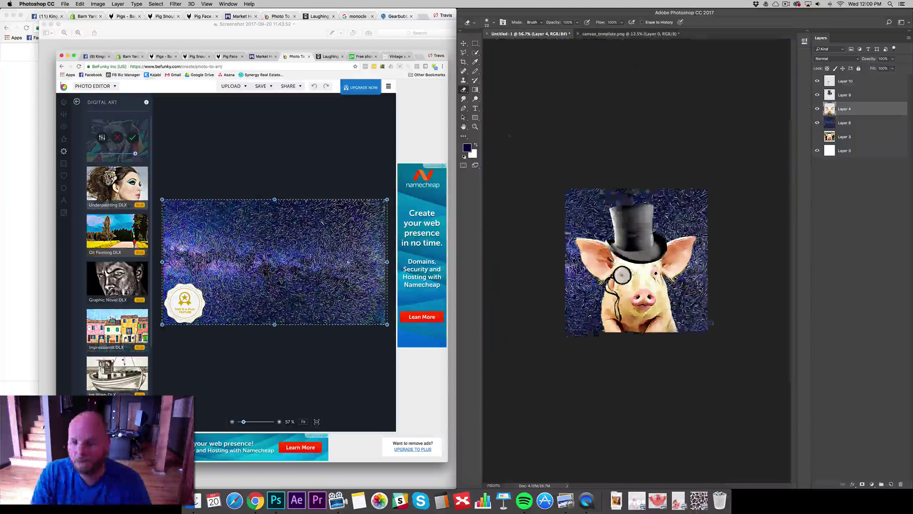
key(super+equal)
Hide the white layer and Merge Visible the pig layers into Layer 10.
click(817, 151)
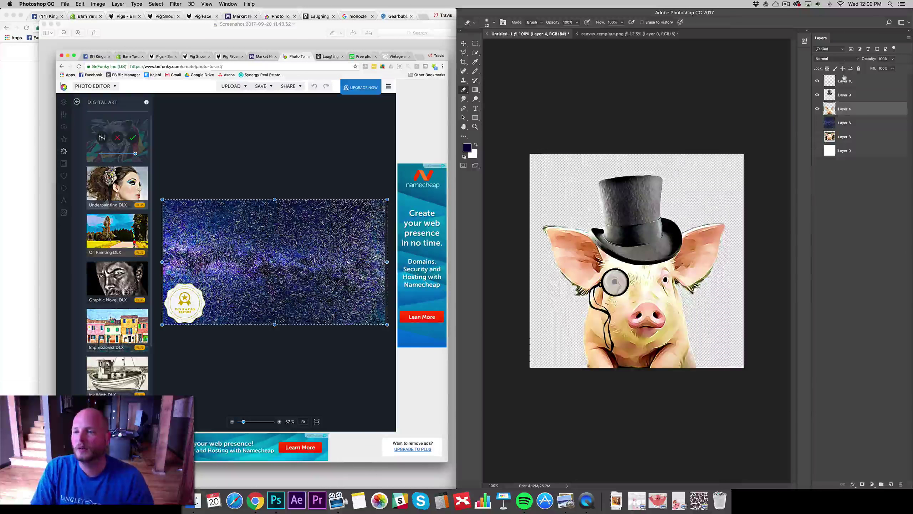
right_click(843, 82)
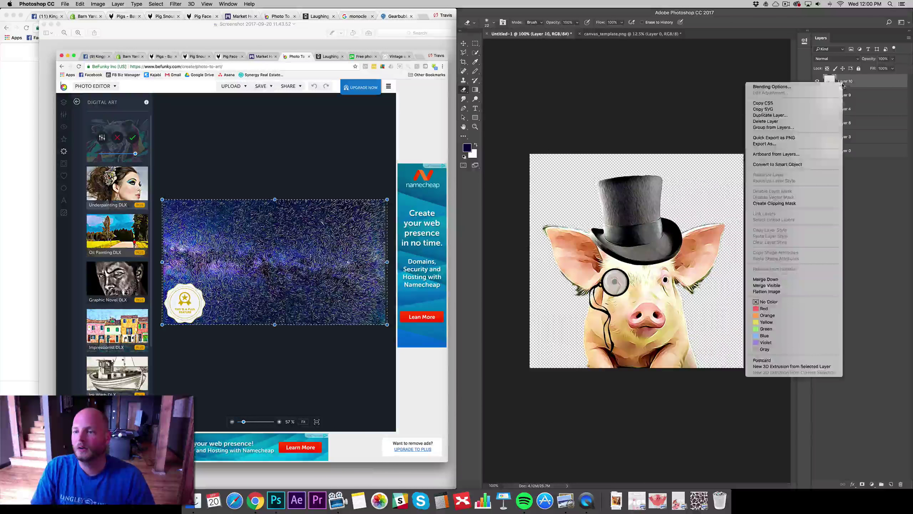
click(777, 285)
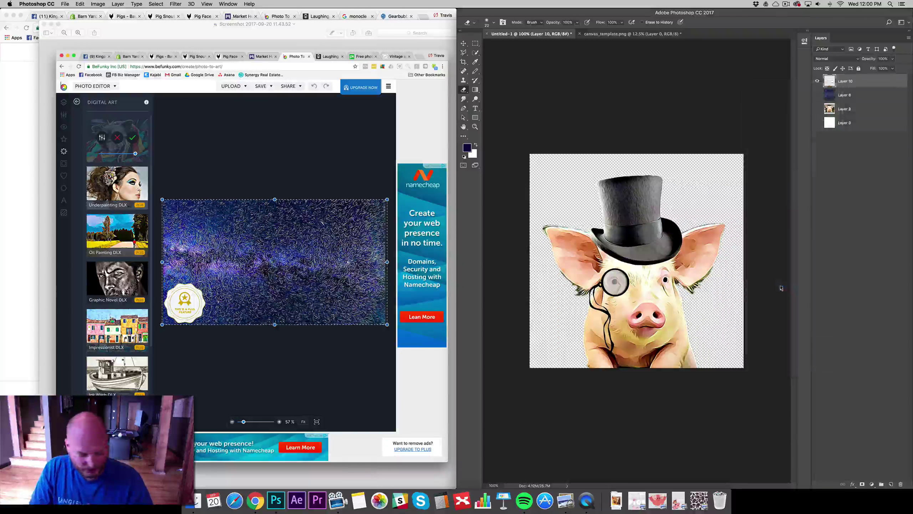
Paste the pig into the canvas template and enlarge it to about 30 inches wide.
click(600, 35)
key(super+v)
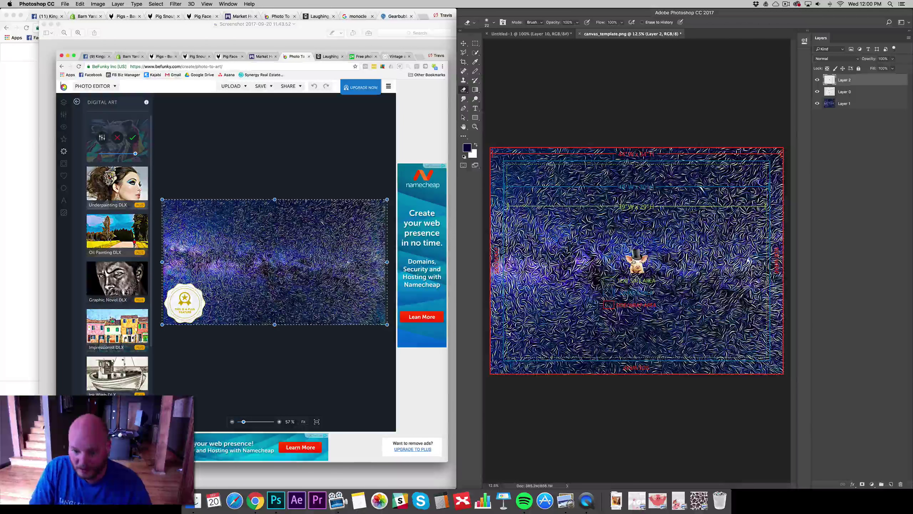
key(super+t)
drag(627, 274, 537, 360)
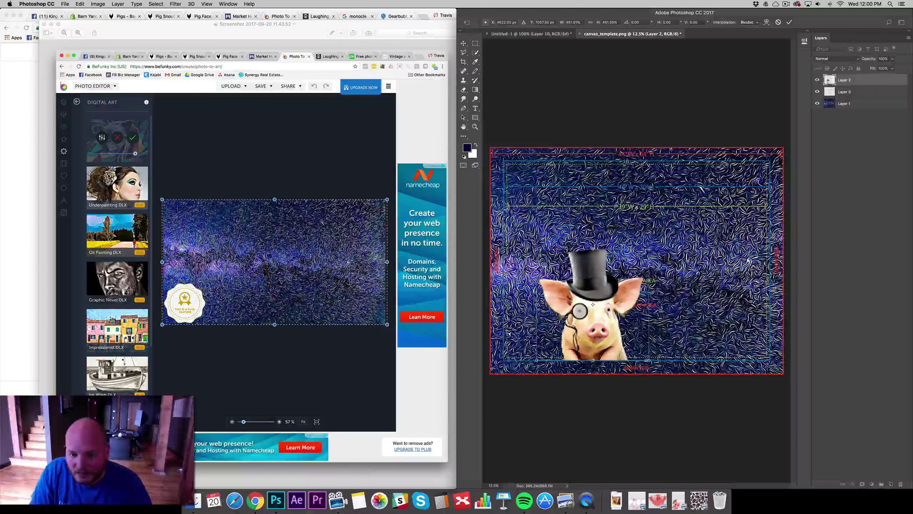
drag(649, 249, 734, 164)
key(Return)
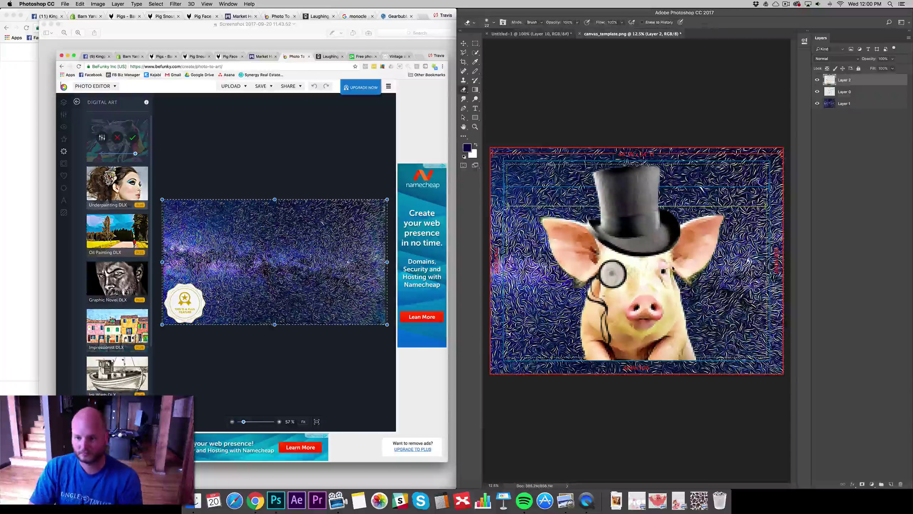
key(e)
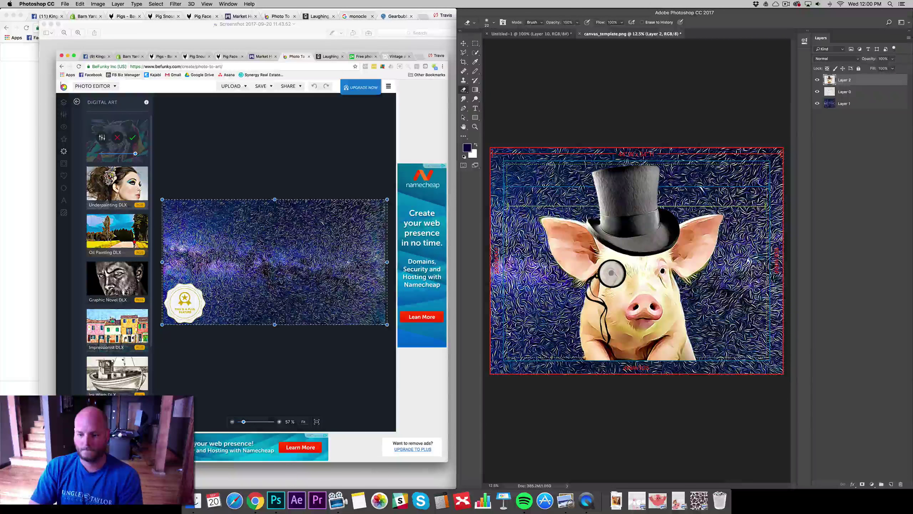
Move the pig layer beneath the template guides and hide the guide overlay.
click(463, 44)
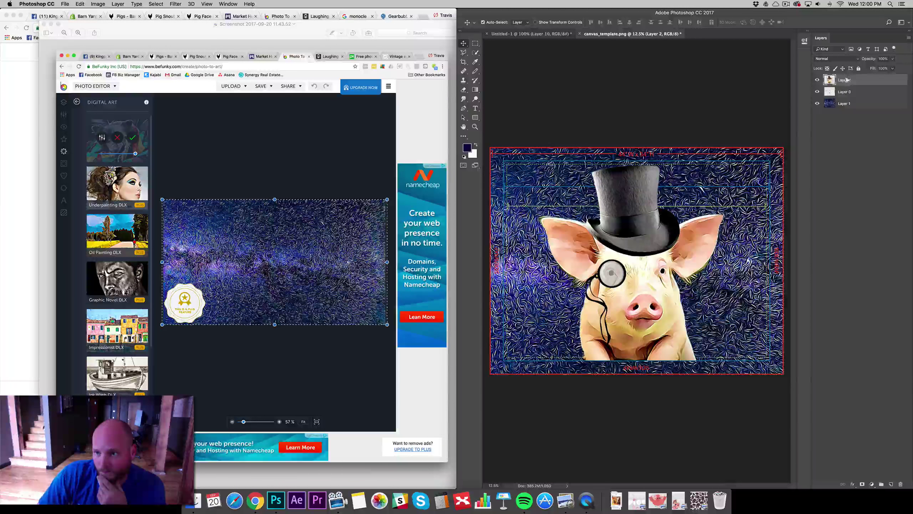
drag(842, 80, 845, 96)
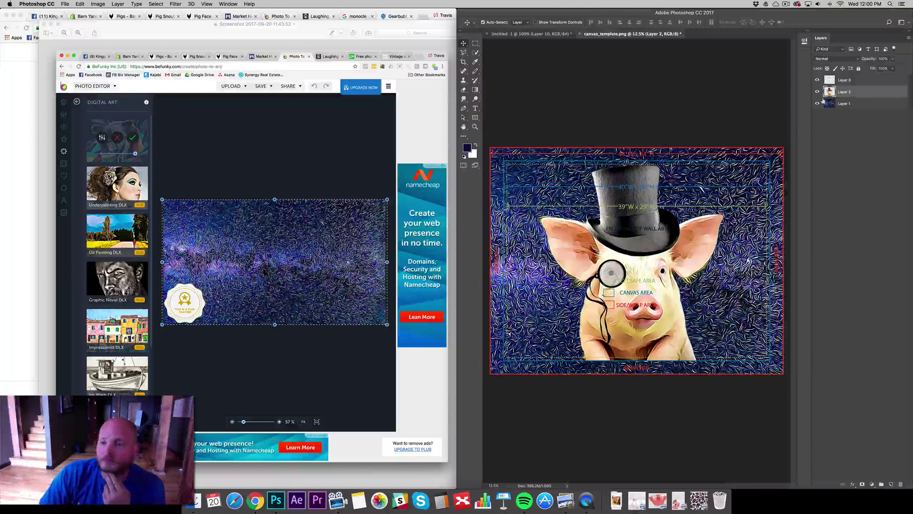
click(817, 80)
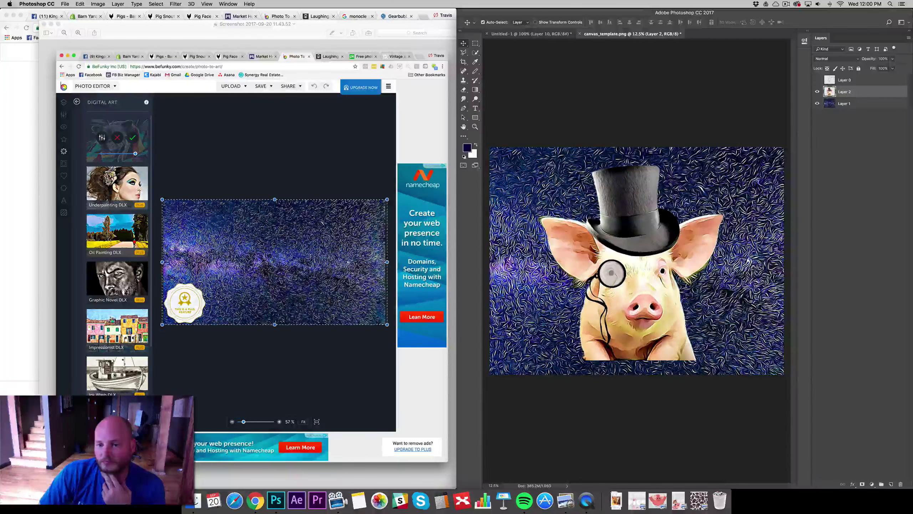
Try enlarging the pig slightly to fill the bottom, then undo that resize.
click(817, 80)
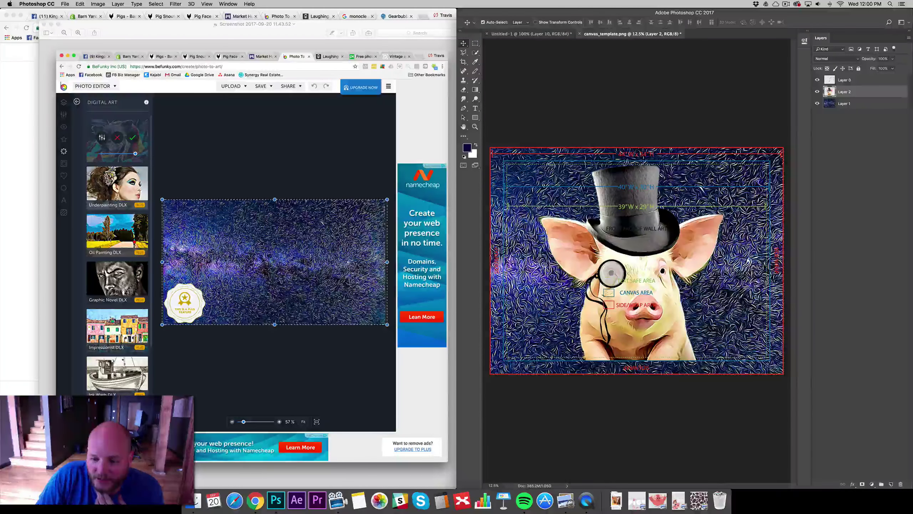
key(super+t)
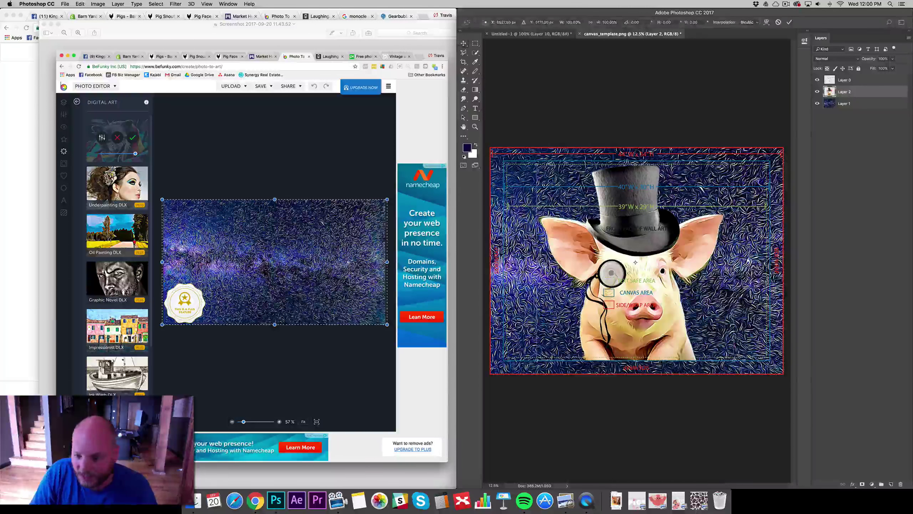
drag(734, 360, 742, 377)
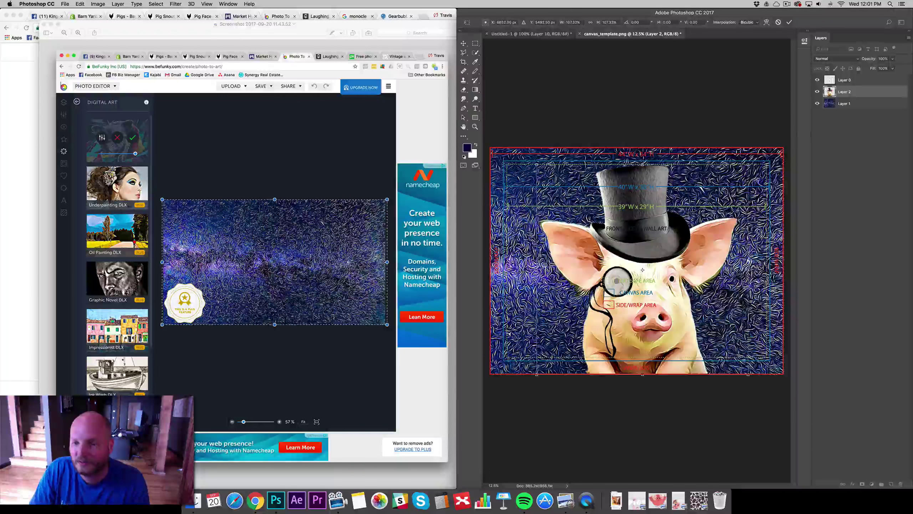
key(Return)
click(817, 80)
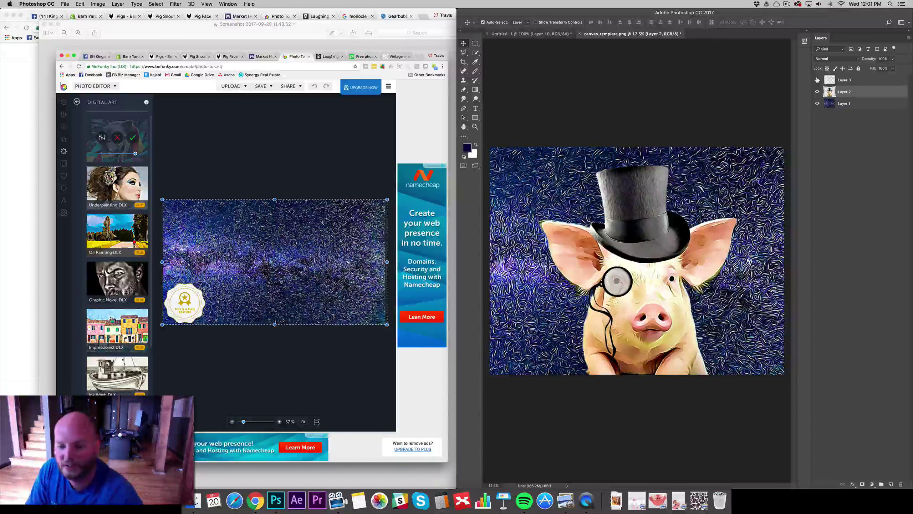
click(817, 80)
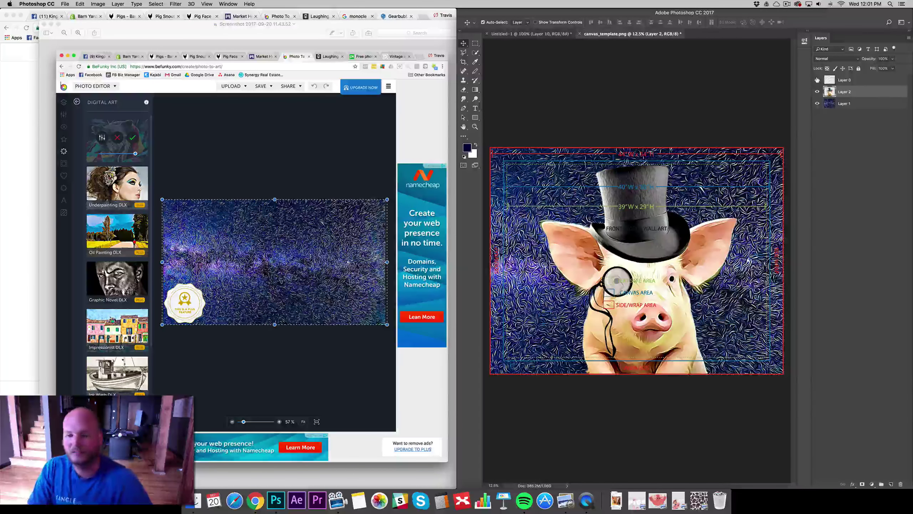
key(super+z)
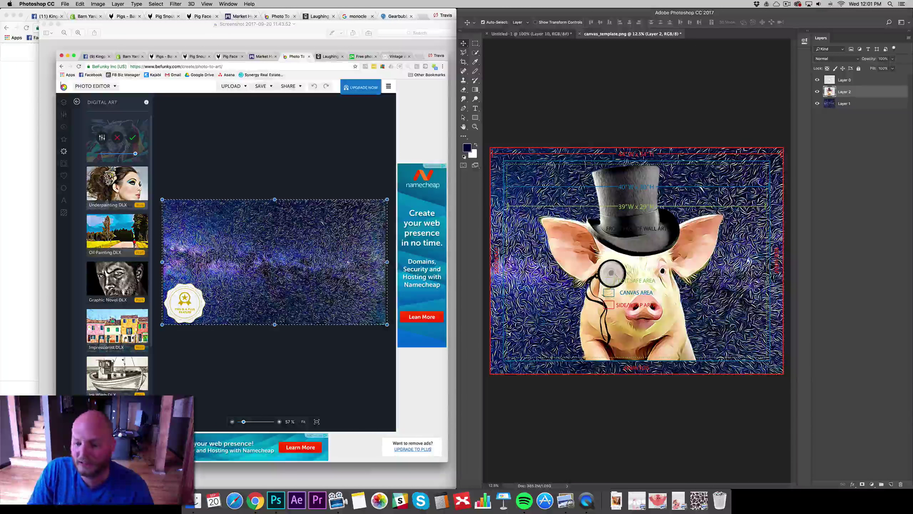
Toggle the template overlay to check the pig's fit, leaving it hidden.
click(817, 80)
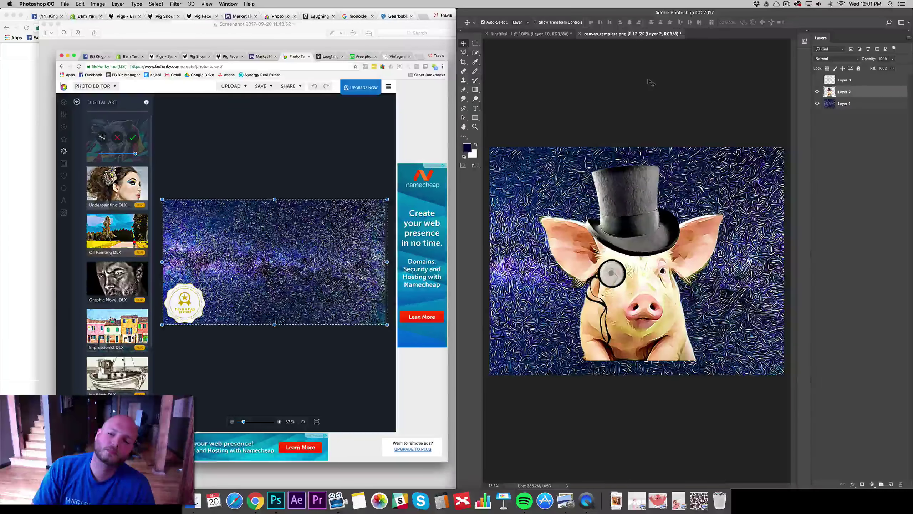
click(817, 80)
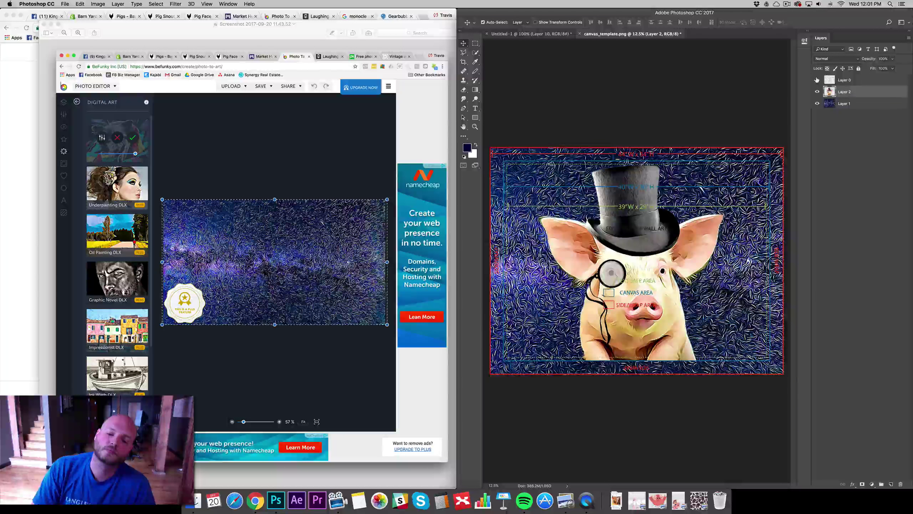
click(817, 80)
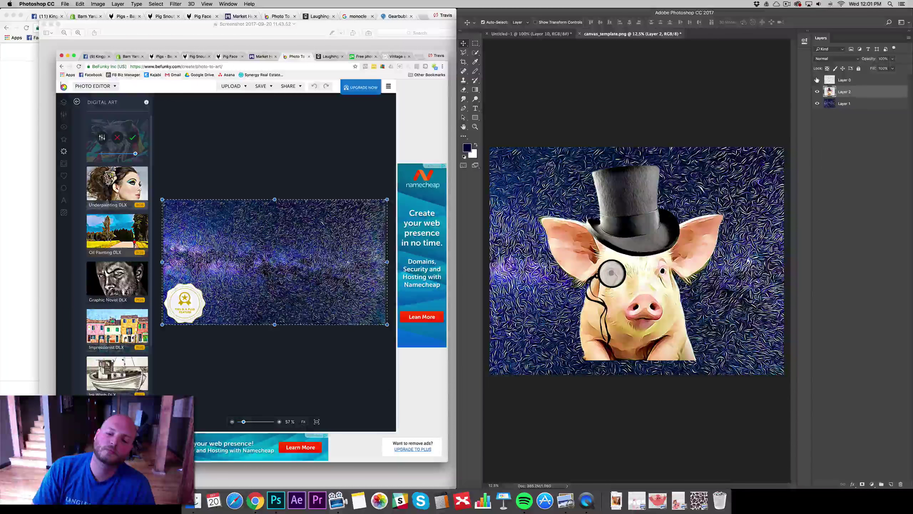
click(817, 80)
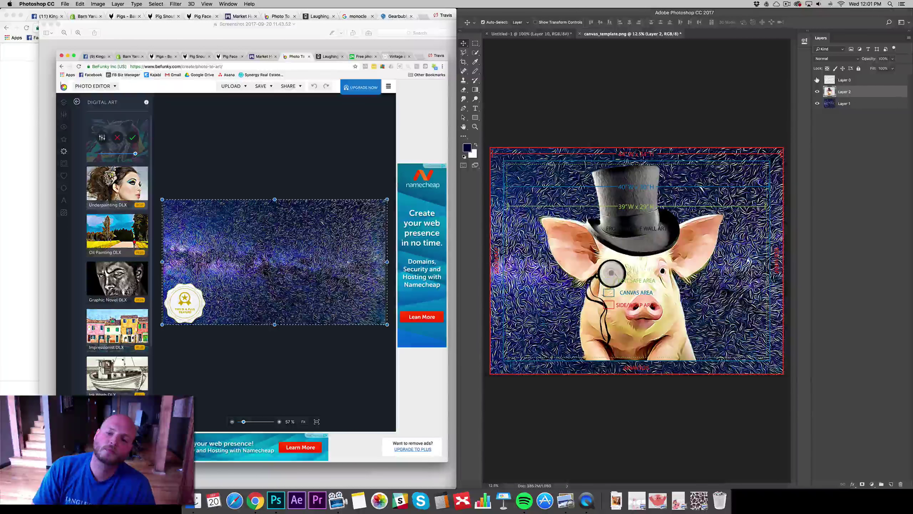
click(817, 80)
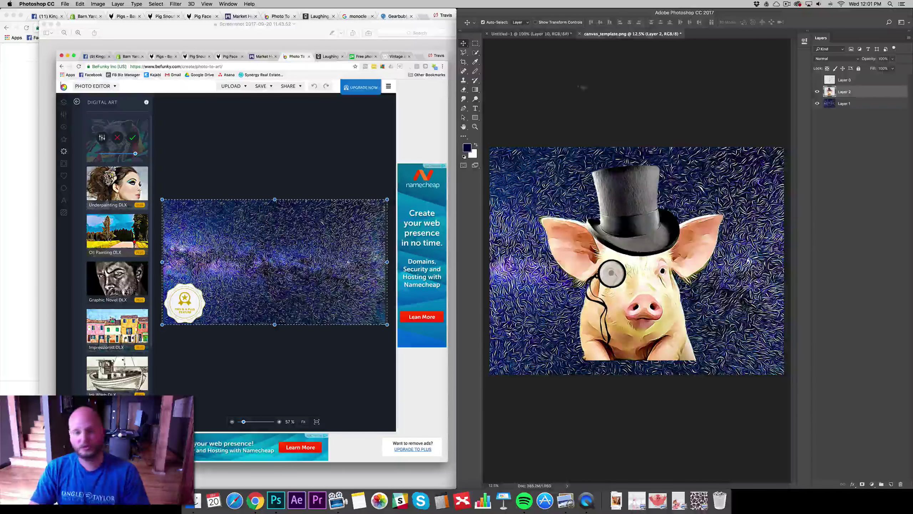
Save the design to the Desktop as PNG named pigtophatdesign.
click(64, 4)
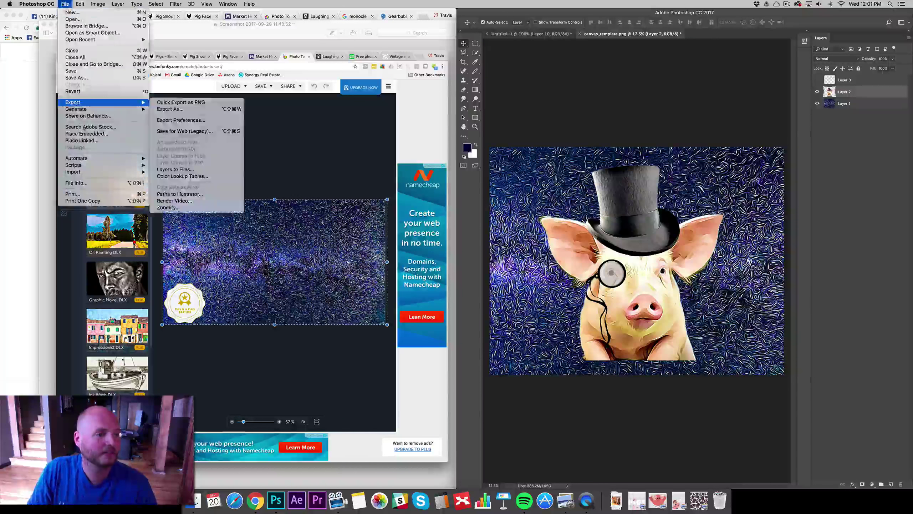
click(77, 78)
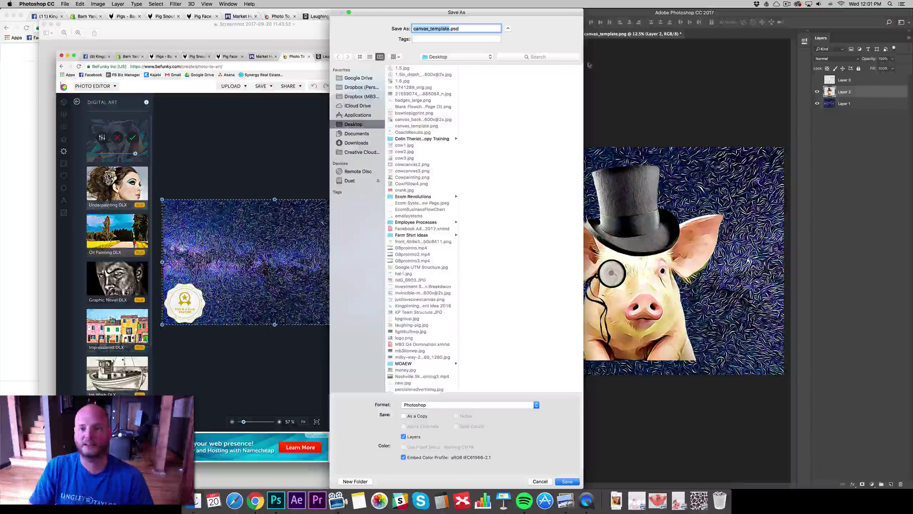
text(pigtophatc)
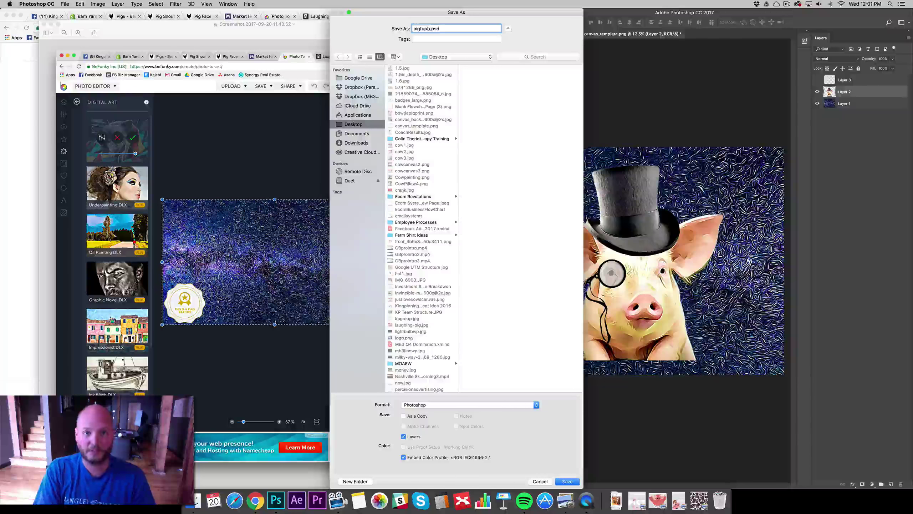
key(BackSpace)
text(d)
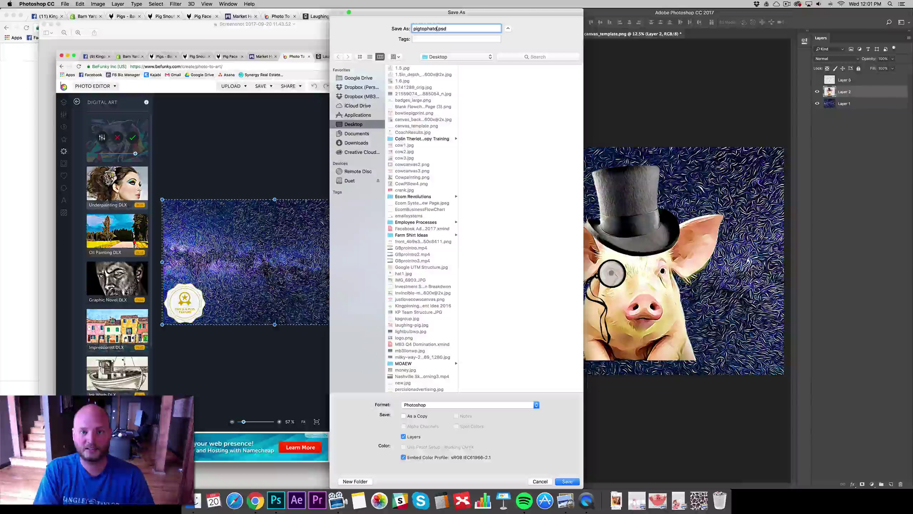
text(esign)
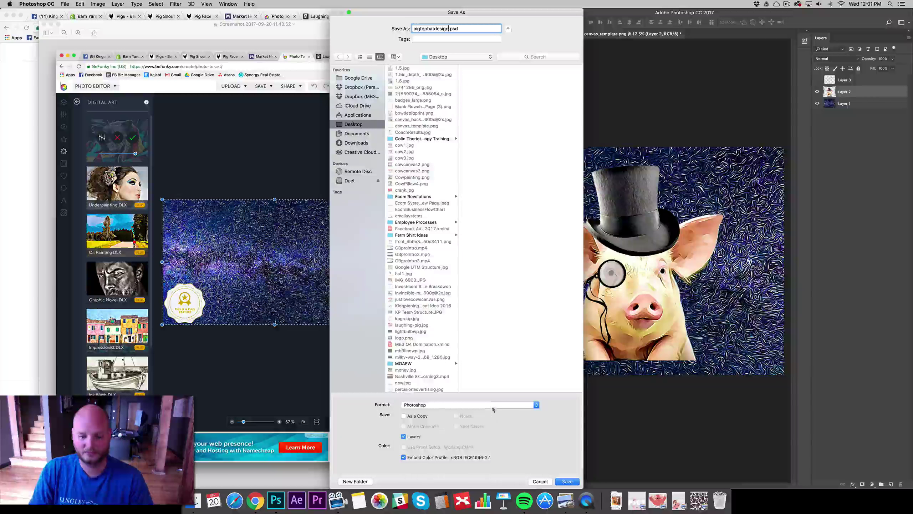
click(435, 404)
scroll(431, 450, down, 2)
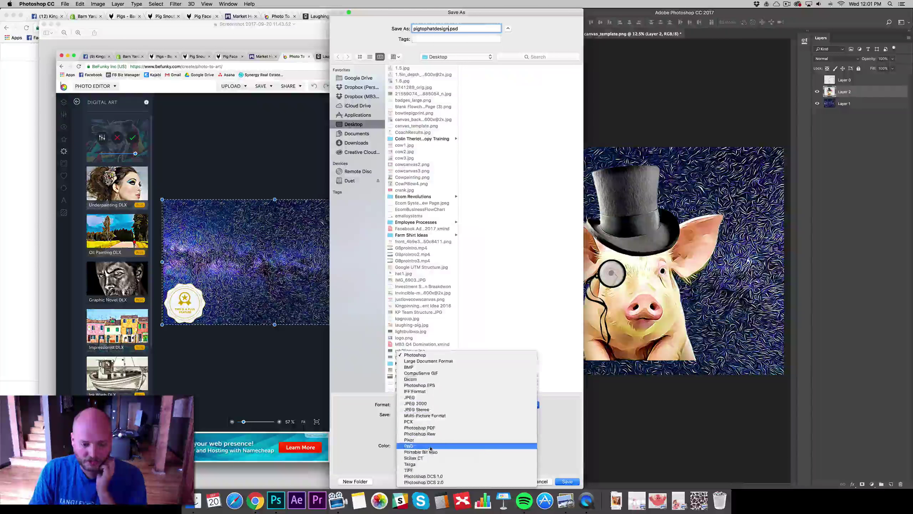
click(418, 446)
click(564, 482)
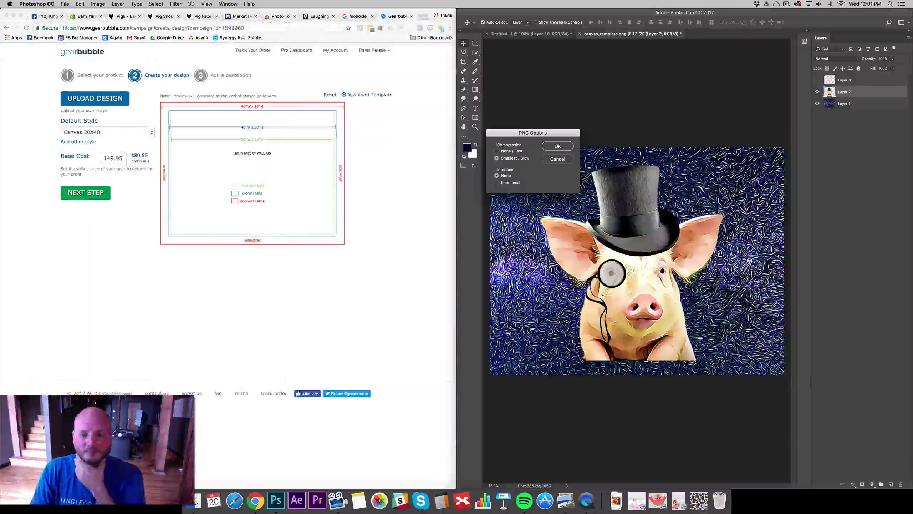
Confirm the PNG options, then add a Canvas 18X24 style beside Canvas 30X40 in GearBubble.
click(557, 145)
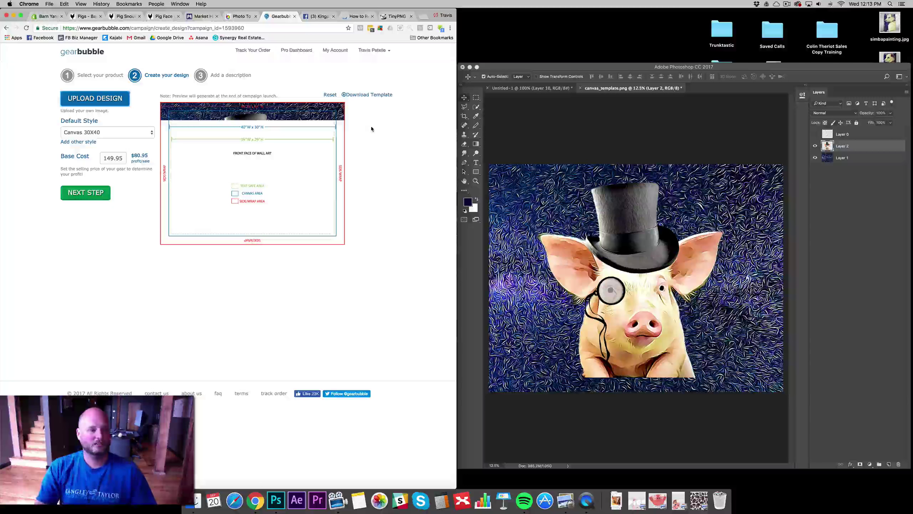
click(91, 142)
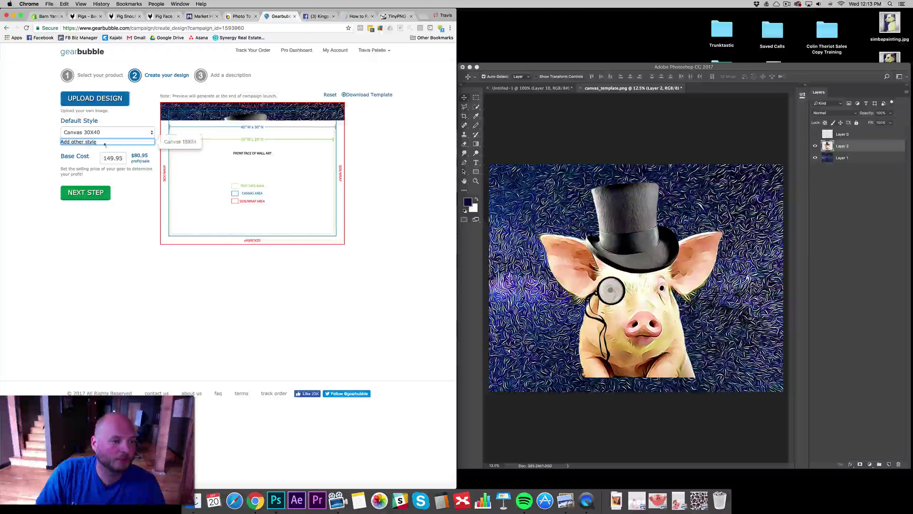
click(178, 143)
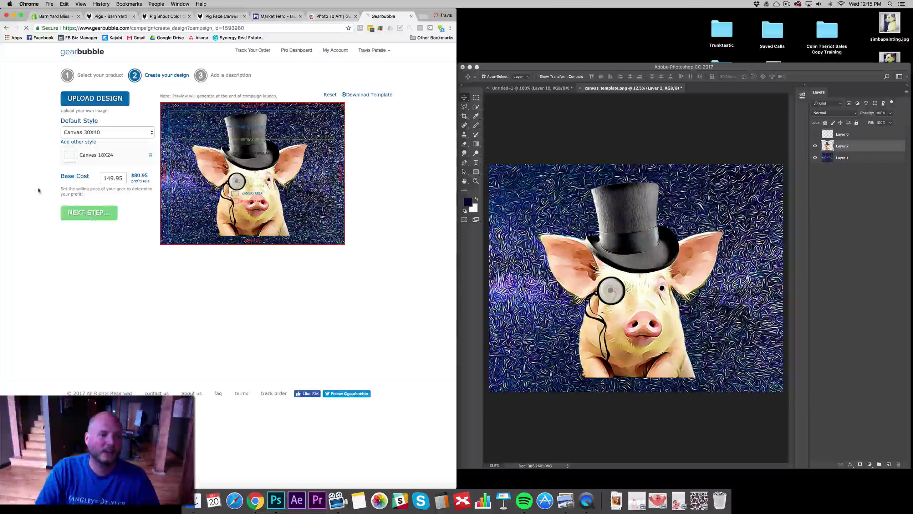
Enter title 'TOp Hat & Monocle Pig Canvas', category Animals, and custom URL 'tophatp'.
click(65, 214)
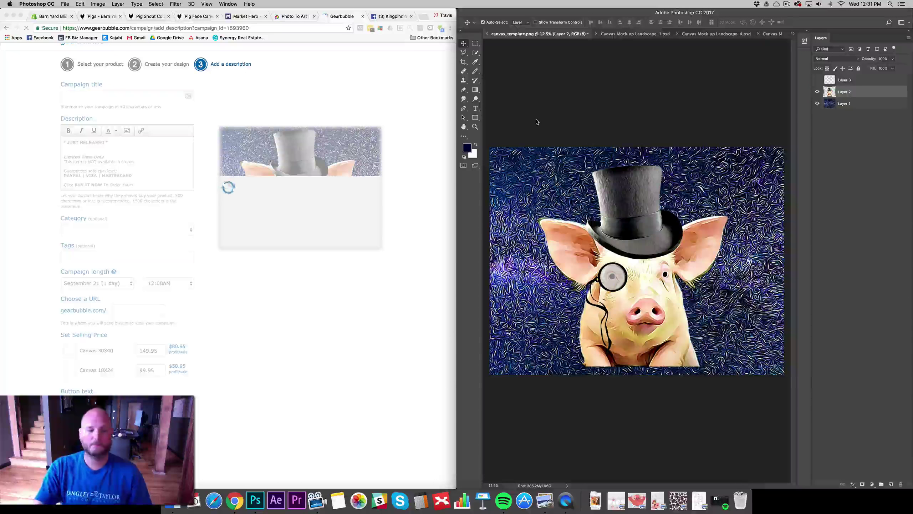
key(super+z)
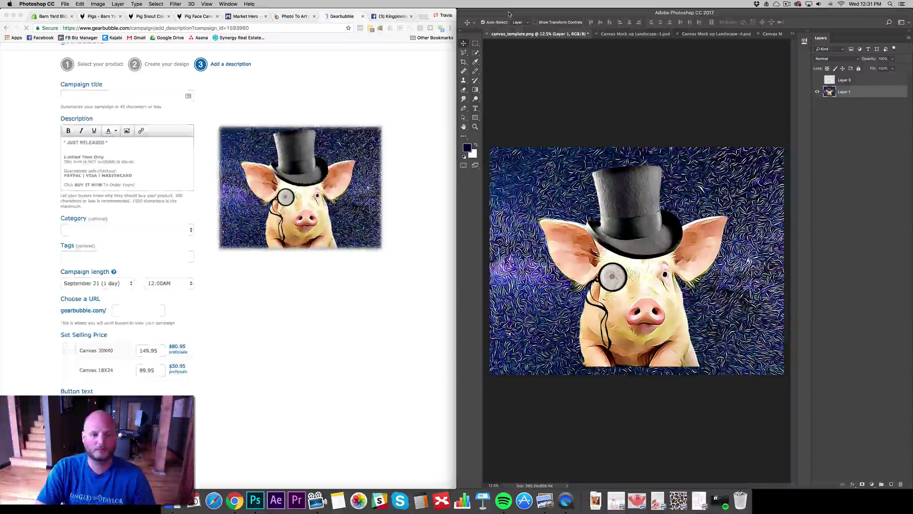
click(71, 95)
text(TOp Hat & Monocle Pig Canvas)
click(127, 230)
click(138, 310)
text(tophatp)
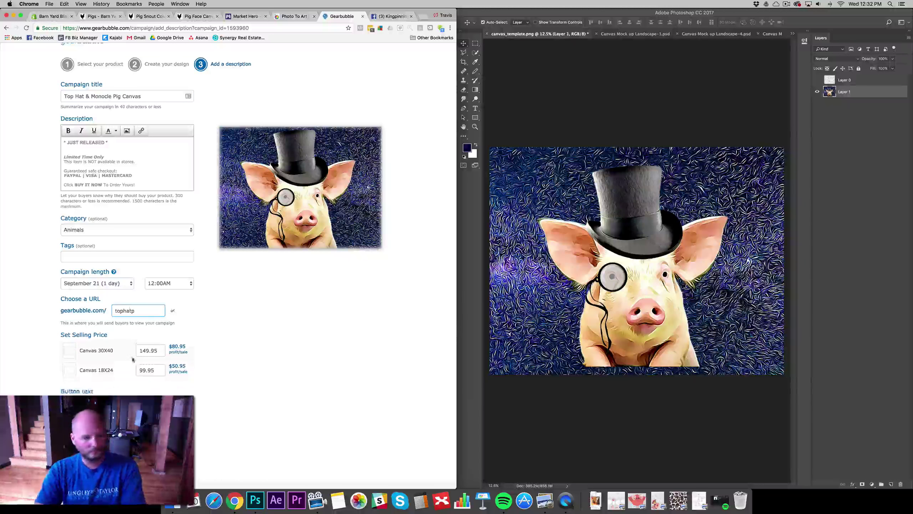
scroll(176, 352, down, 2)
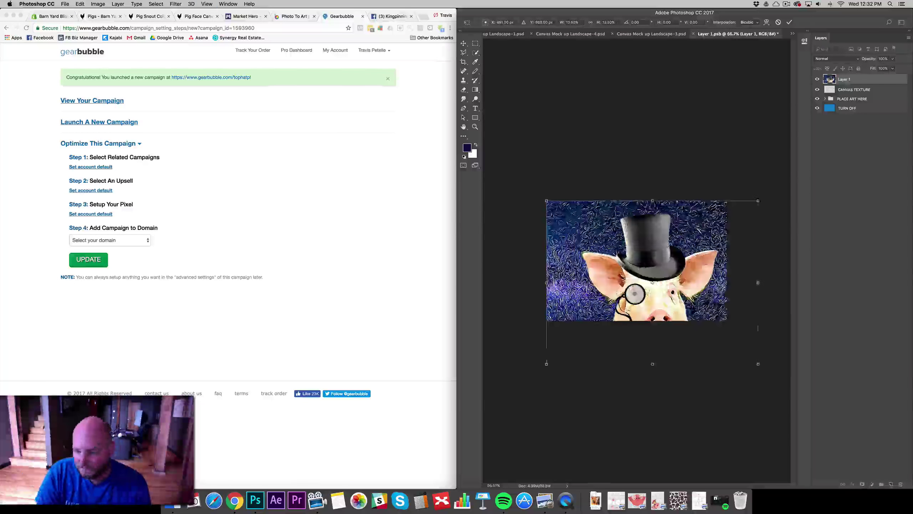
Nudge the pig art up, save it into its mockup, and commit the next artwork.
drag(628, 251, 628, 244)
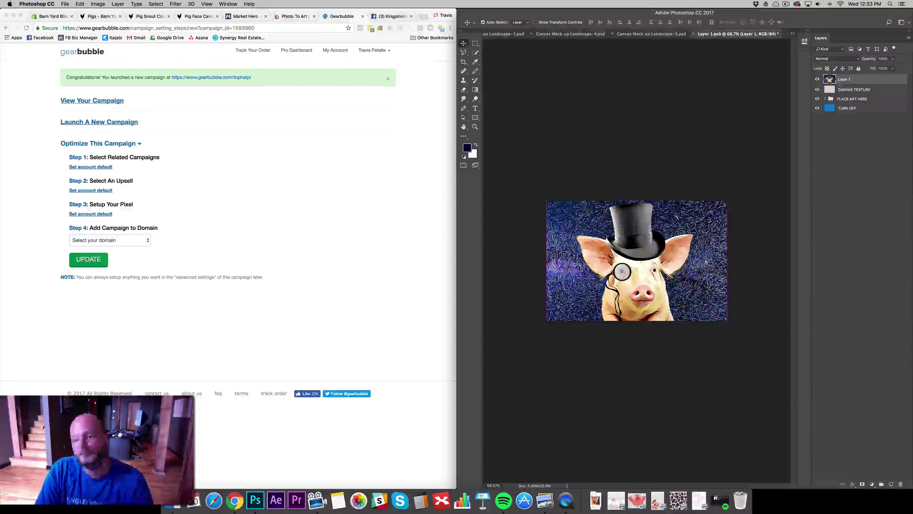
key(super+s)
key(super+w)
click(792, 34)
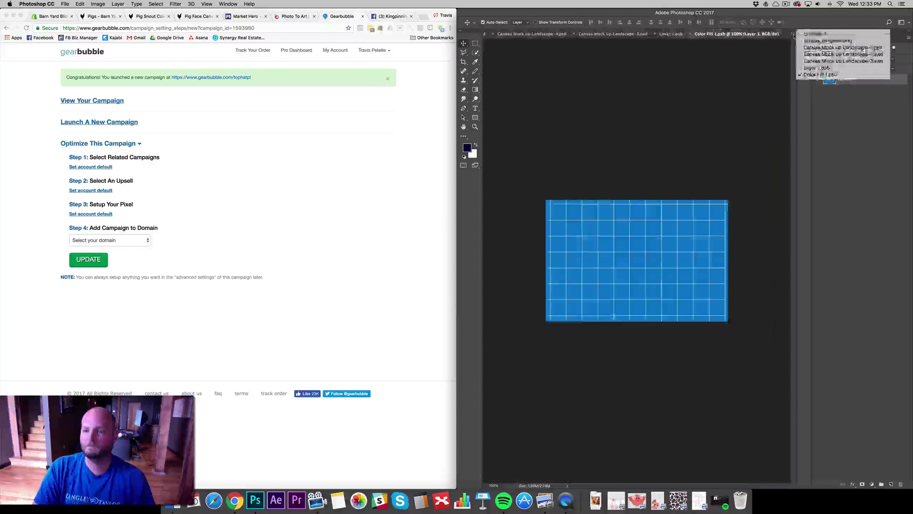
click(838, 65)
key(Return)
key(super+s)
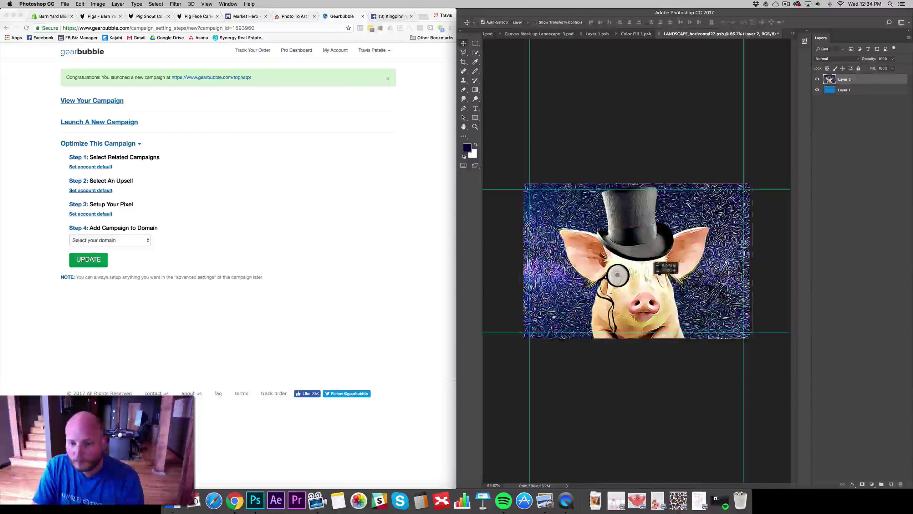
key(Return)
Save and close the remaining artwork documents, then view the brick-wall and desk-scene mockups.
click(793, 33)
key(Escape)
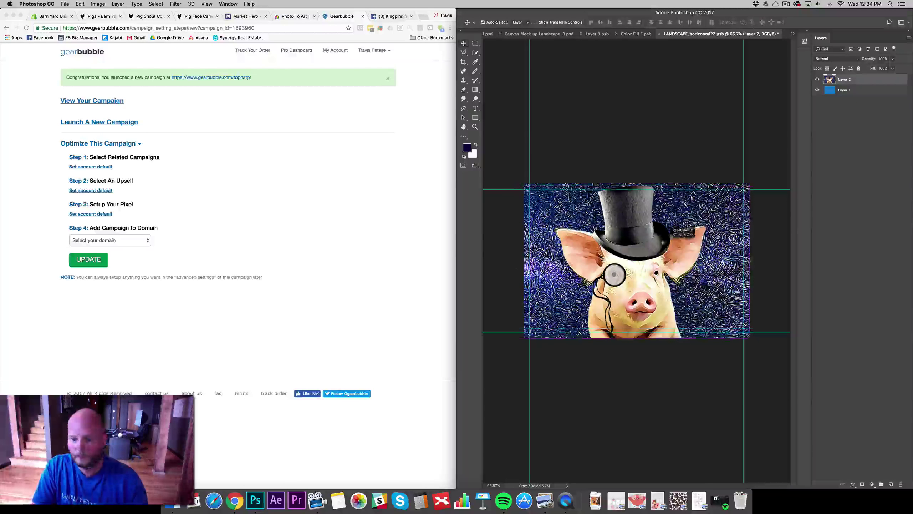
key(super+s)
key(super+w)
key(super+s)
key(super+w)
click(793, 33)
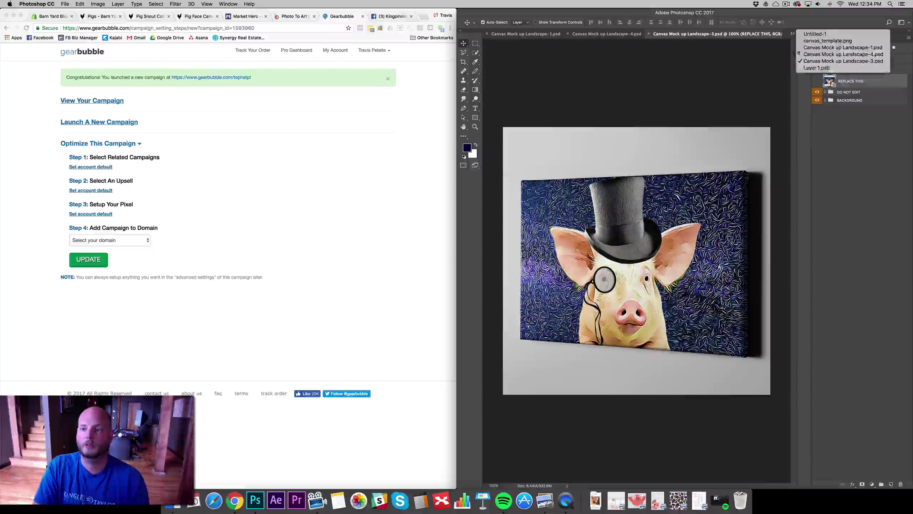
click(813, 68)
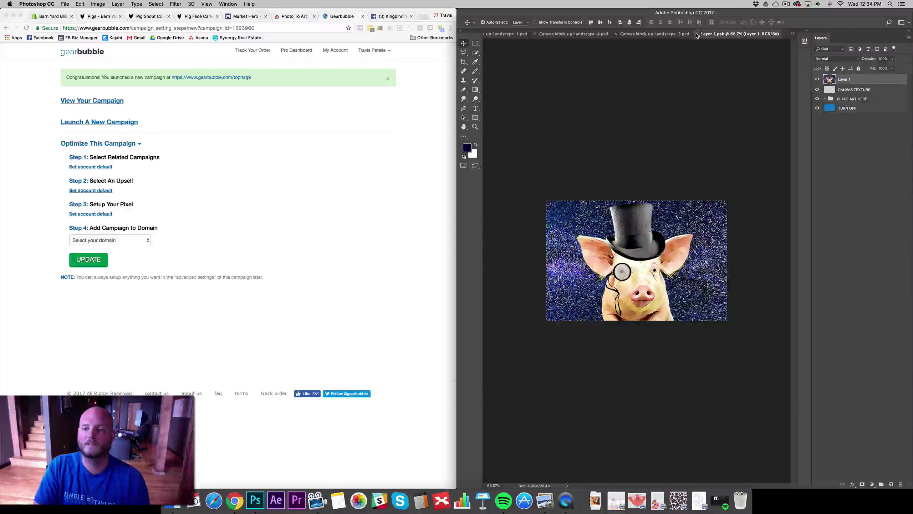
click(698, 34)
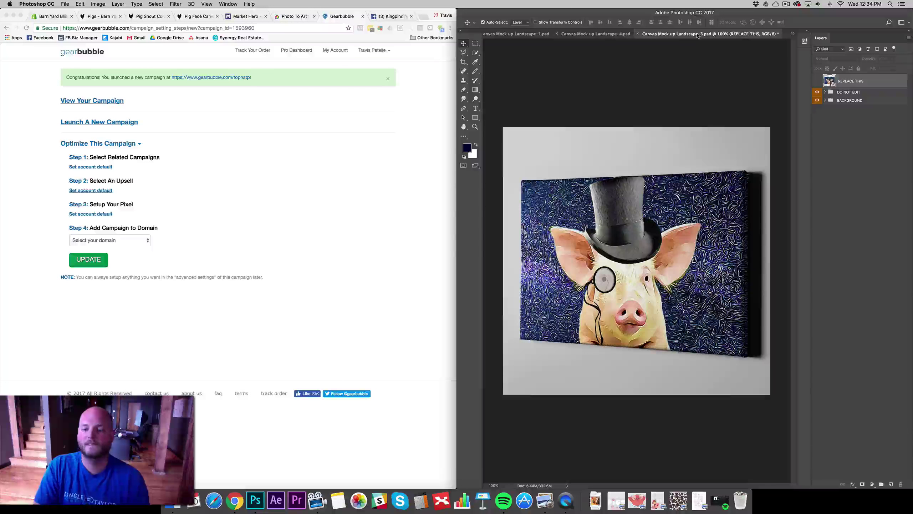
click(607, 36)
click(518, 33)
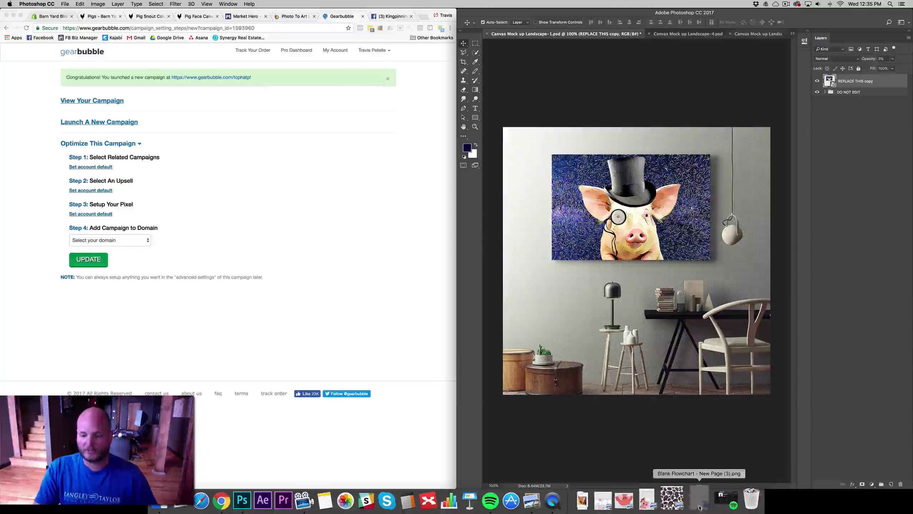
Bring the pig sales-funnel flowchart window forward and drag it to the screen's left side.
click(555, 500)
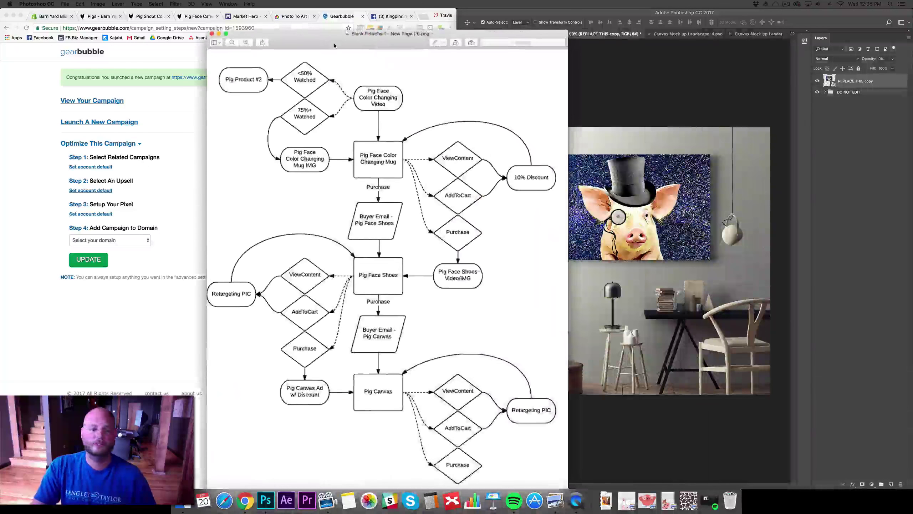
drag(331, 53, 167, 31)
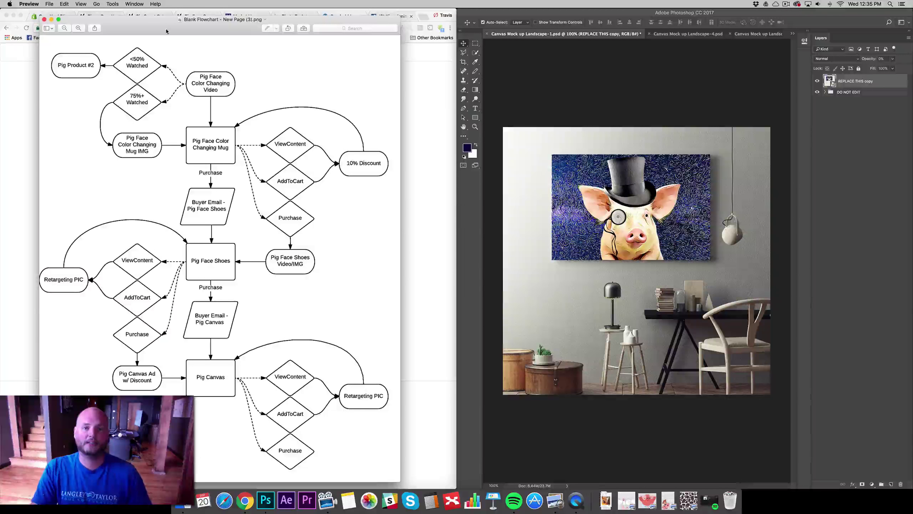